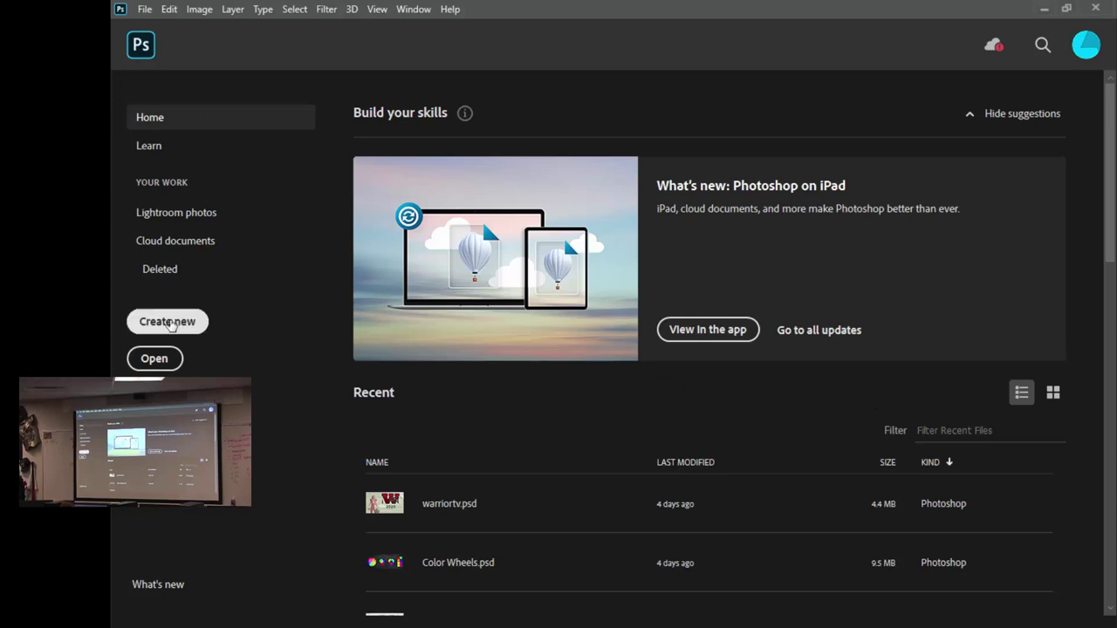
- Create a new document from the Tabloid print preset in landscape orientation, 17 x 11 inches, with a resolution of 150 pixels/inch
left_click(168, 322)
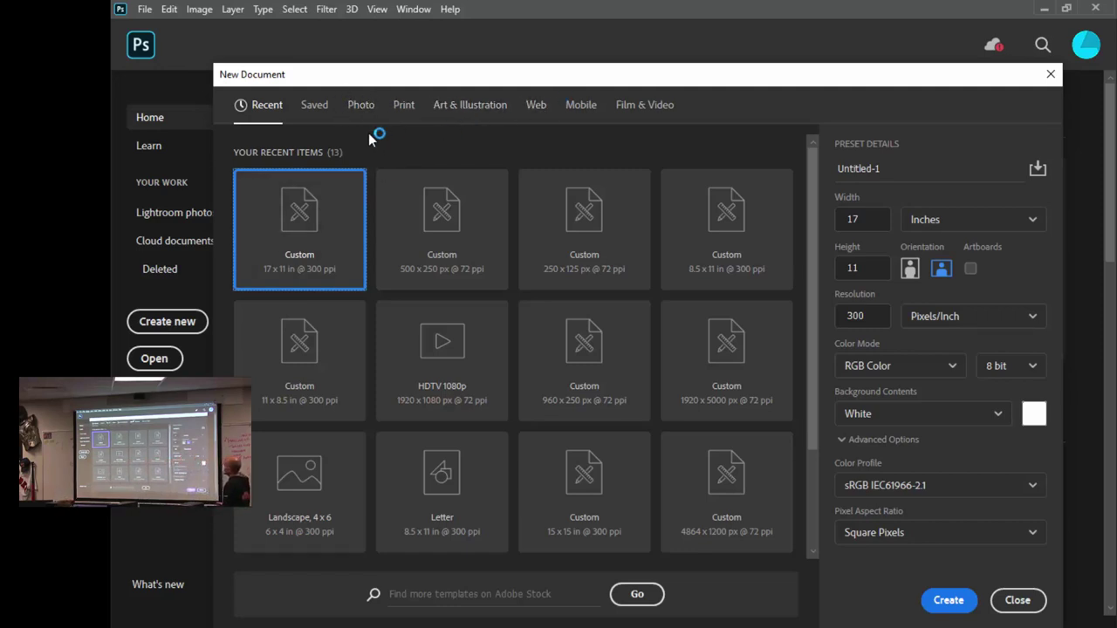
left_click(362, 110)
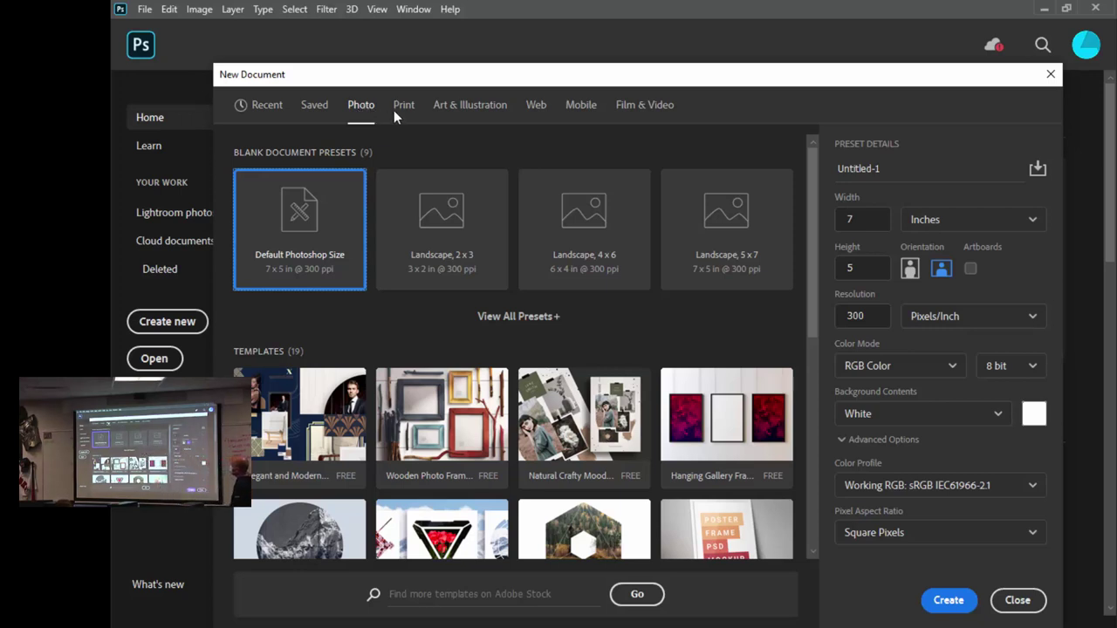
left_click(415, 105)
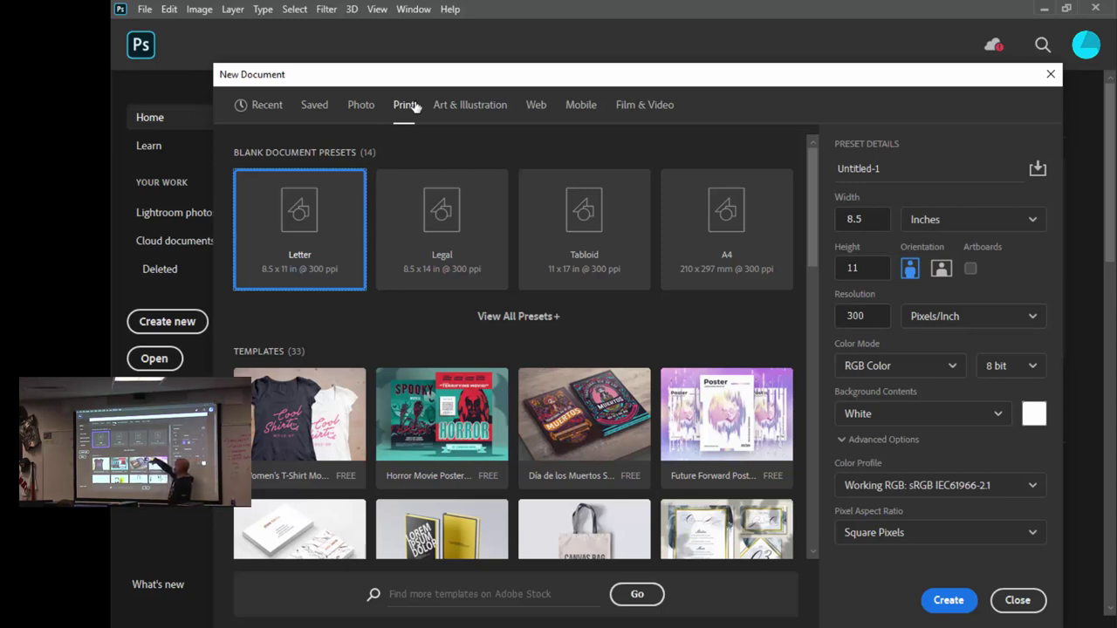
left_click(578, 211)
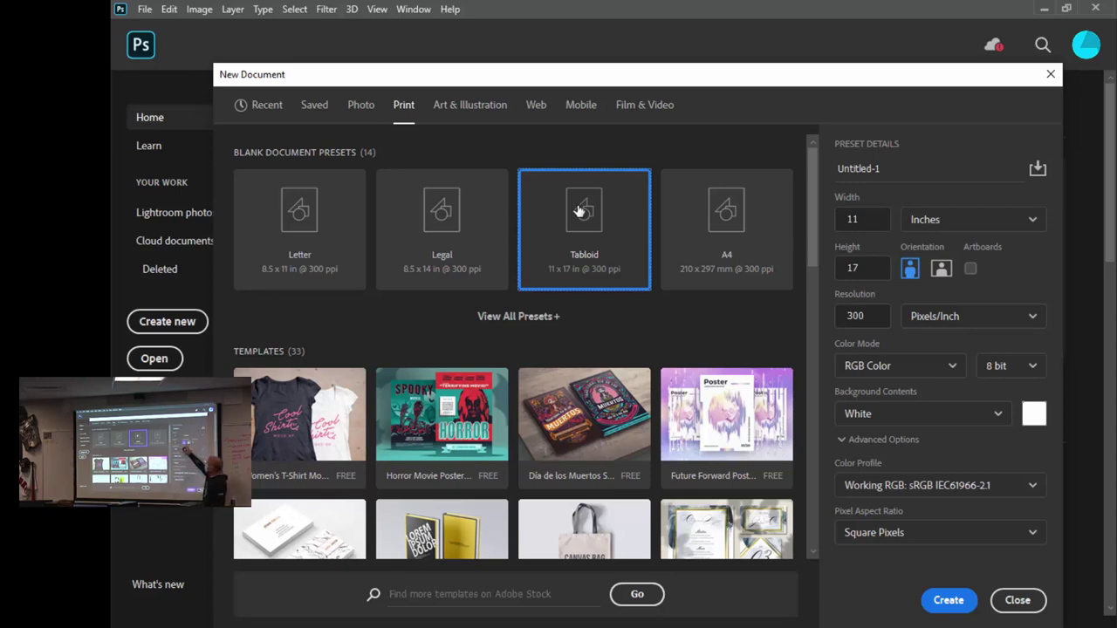
left_click(940, 269)
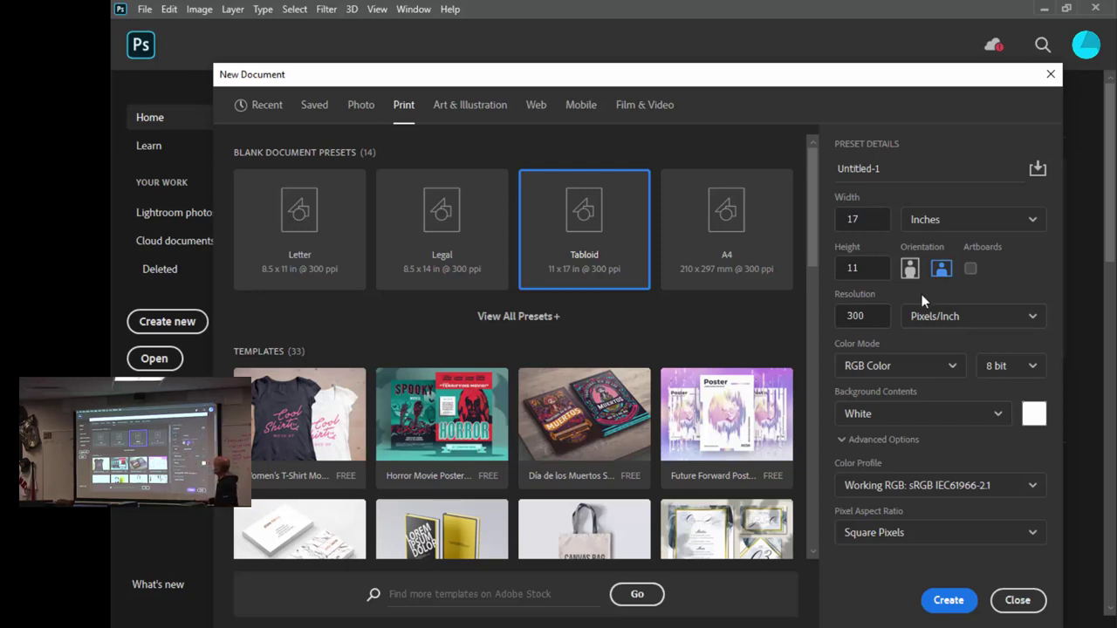
left_click_drag(871, 316, 825, 320)
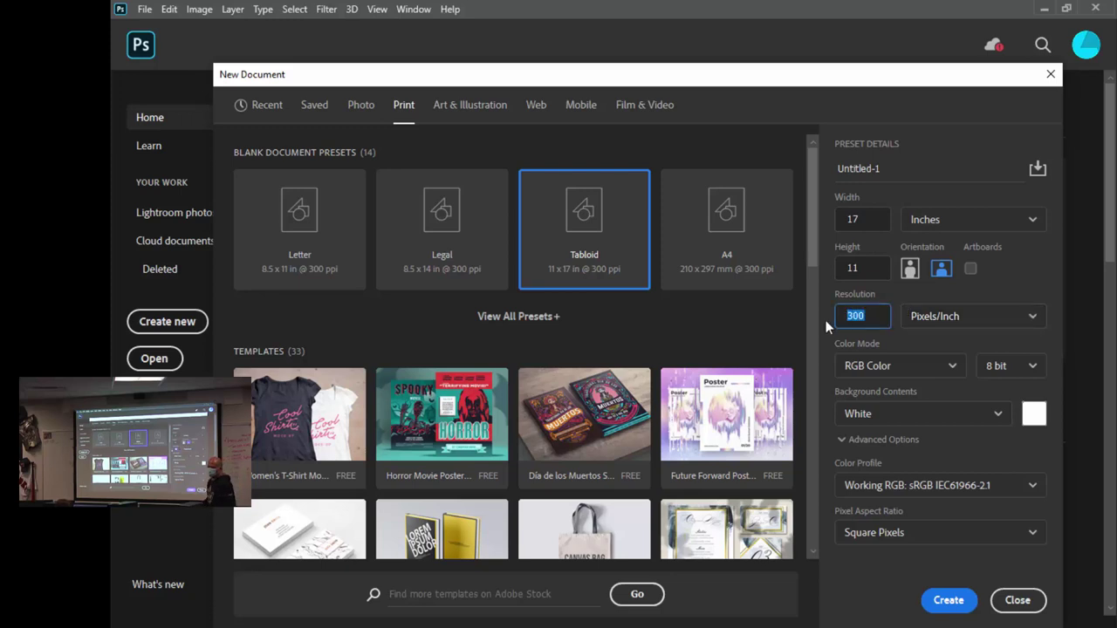
type("150")
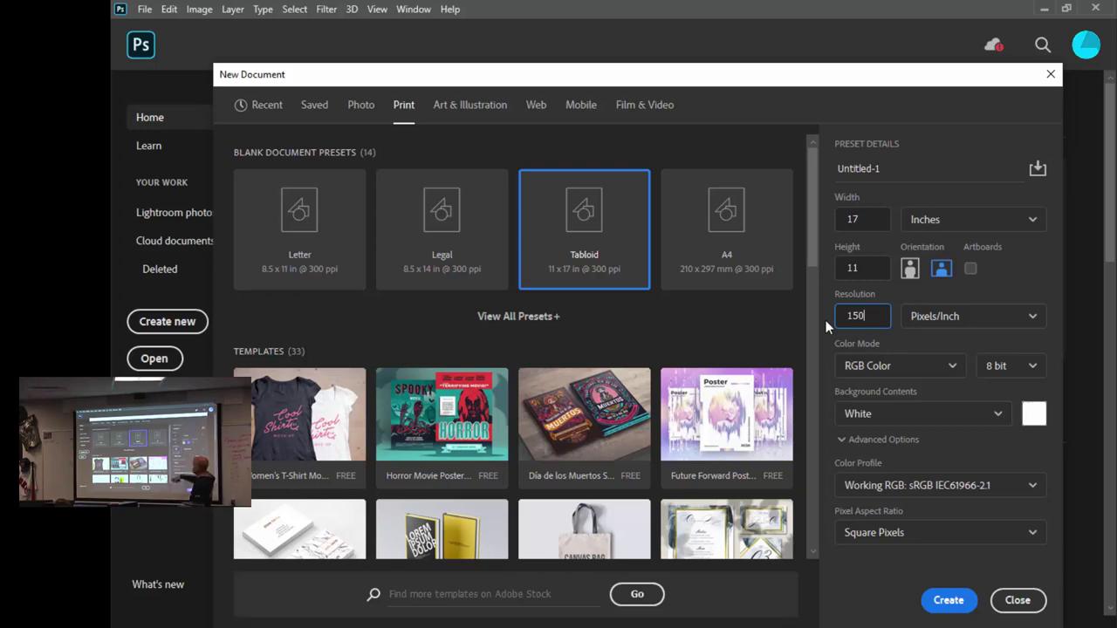
left_click(947, 600)
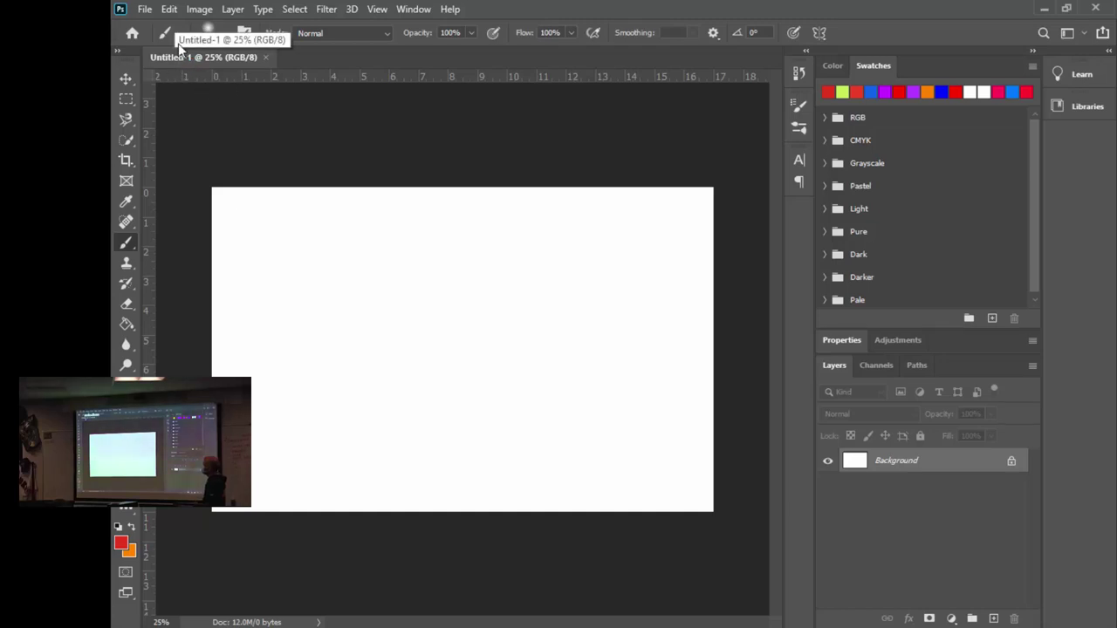
- Place Green Field.jpg as an embedded image from the Digital Media folder on the 704-video (V:) network drive
left_click(145, 10)
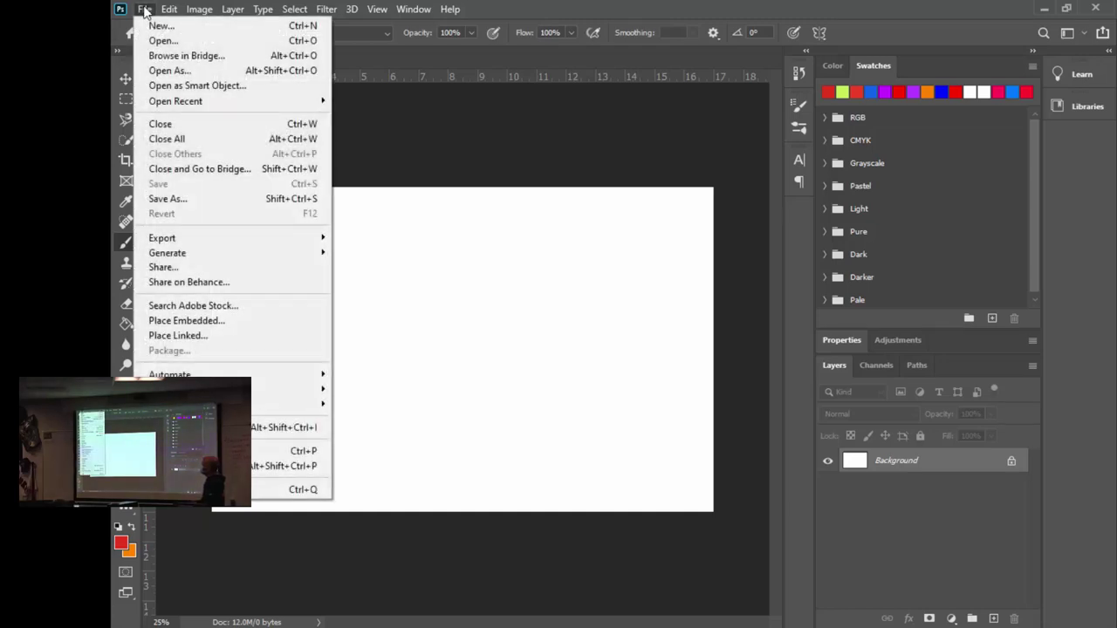
left_click(221, 322)
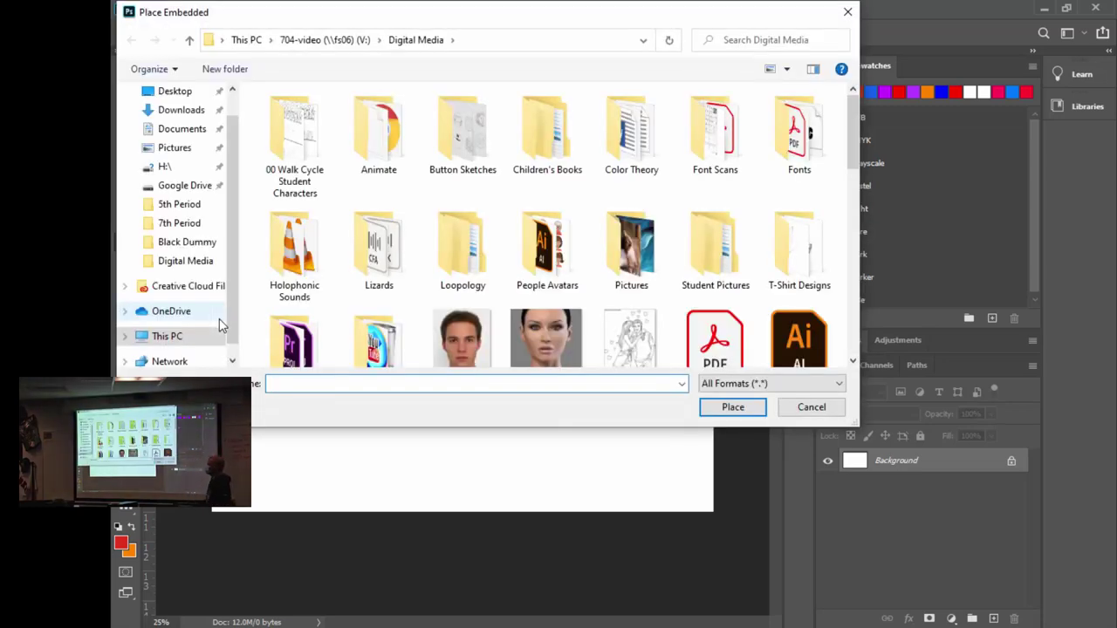
left_click(167, 337)
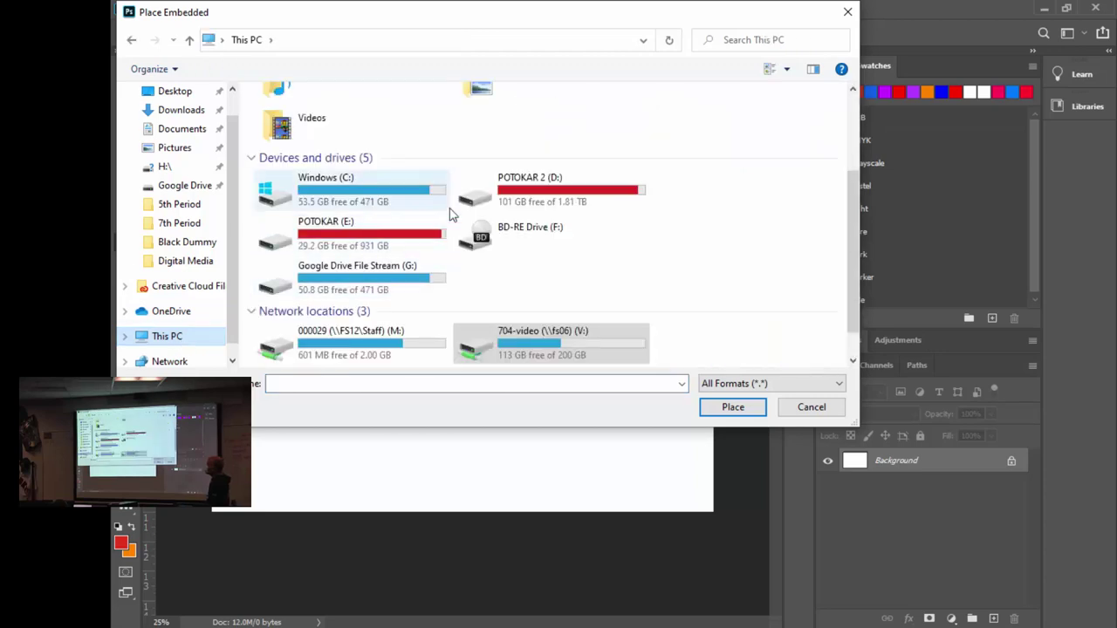
scroll(630, 260, "down", 1)
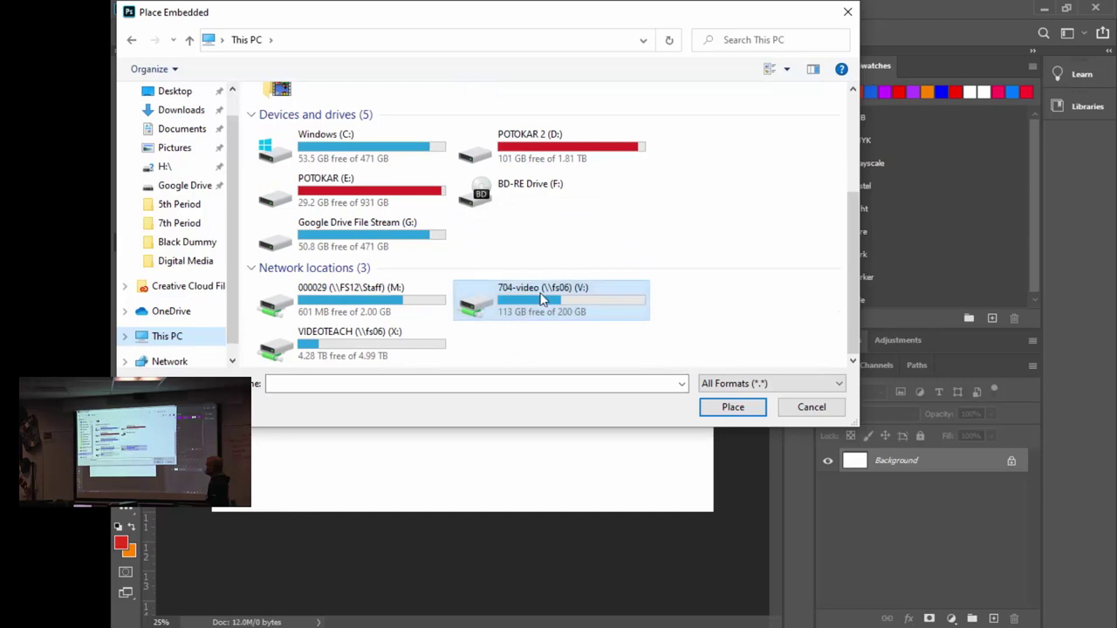
double_click(542, 299)
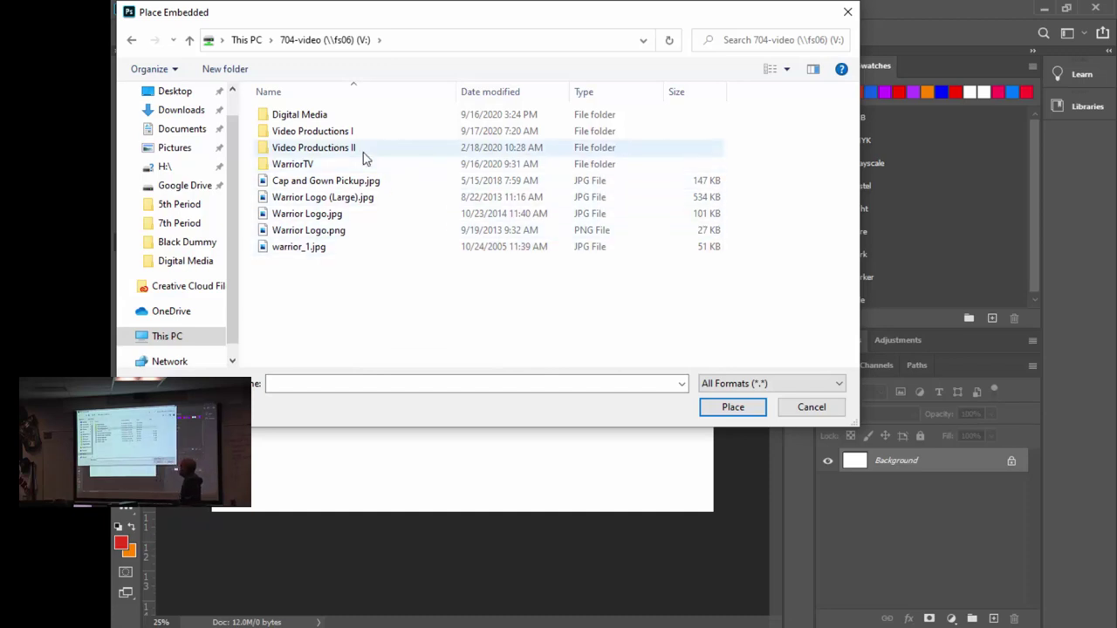
double_click(306, 114)
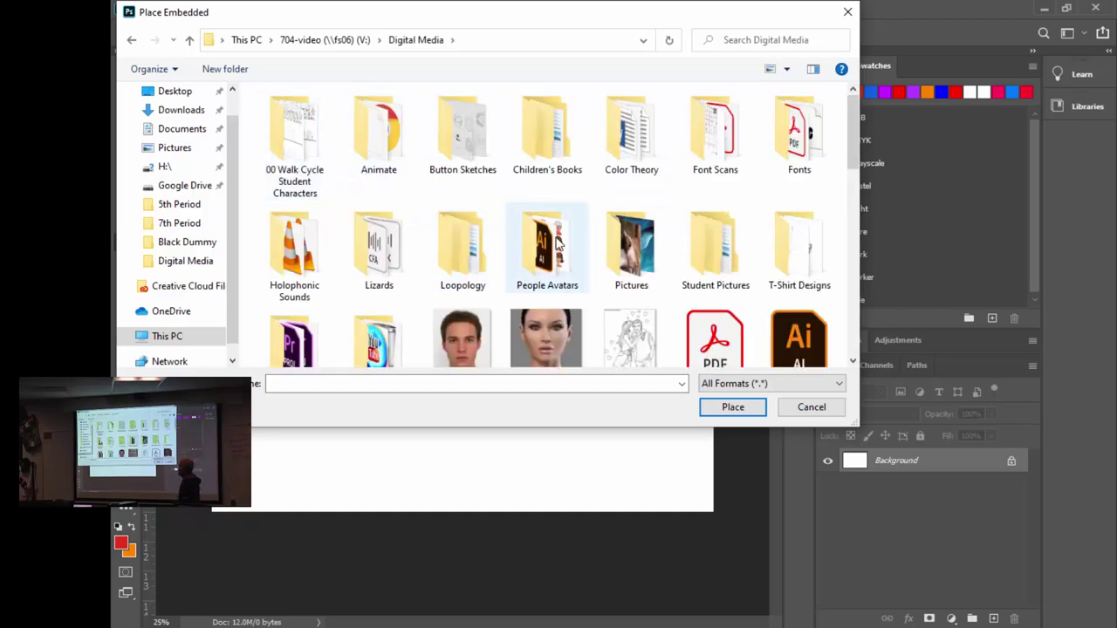
scroll(556, 243, "down", 5)
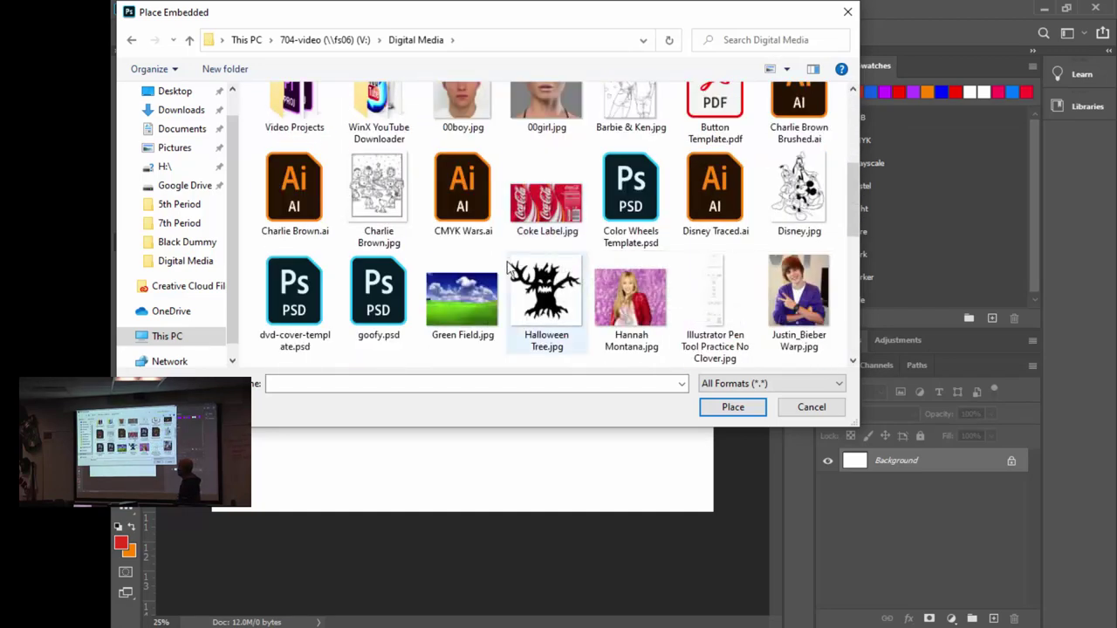
double_click(455, 301)
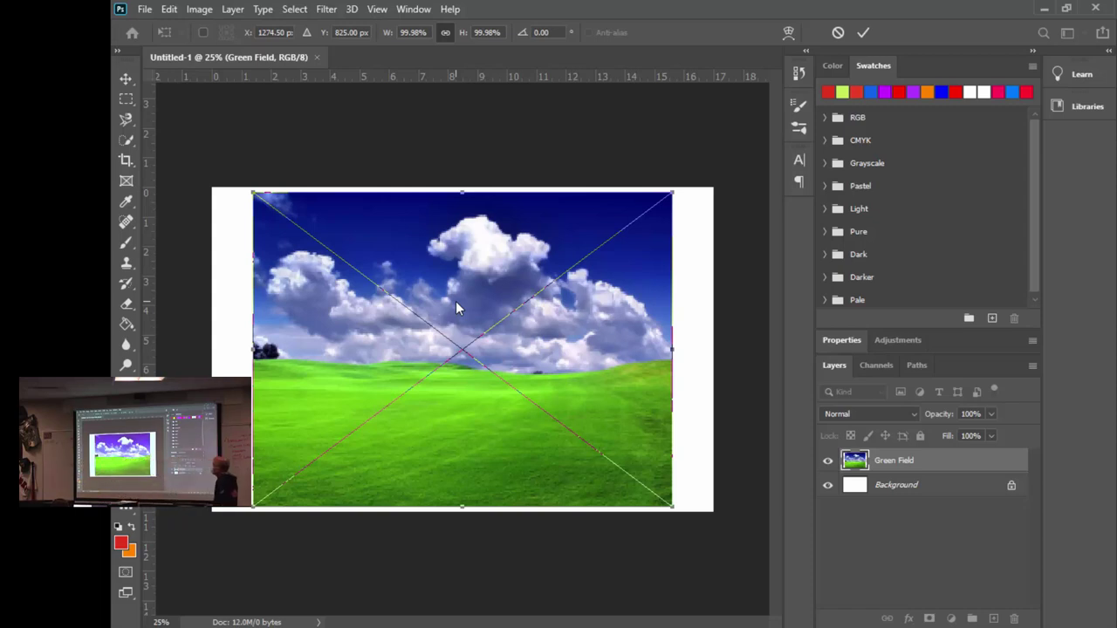
- Scale the Green Field image proportionally to about 126% to cover the canvas, align its lower edge with the canvas bottom, and commit it
left_click_drag(496, 285, 452, 286)
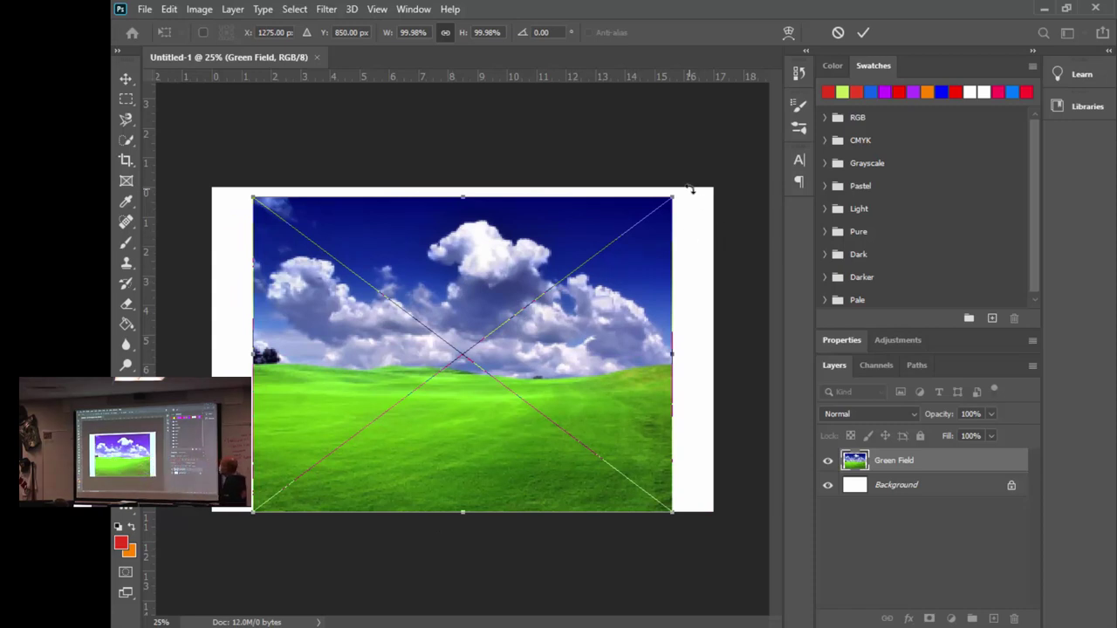
left_click_drag(668, 356, 623, 379)
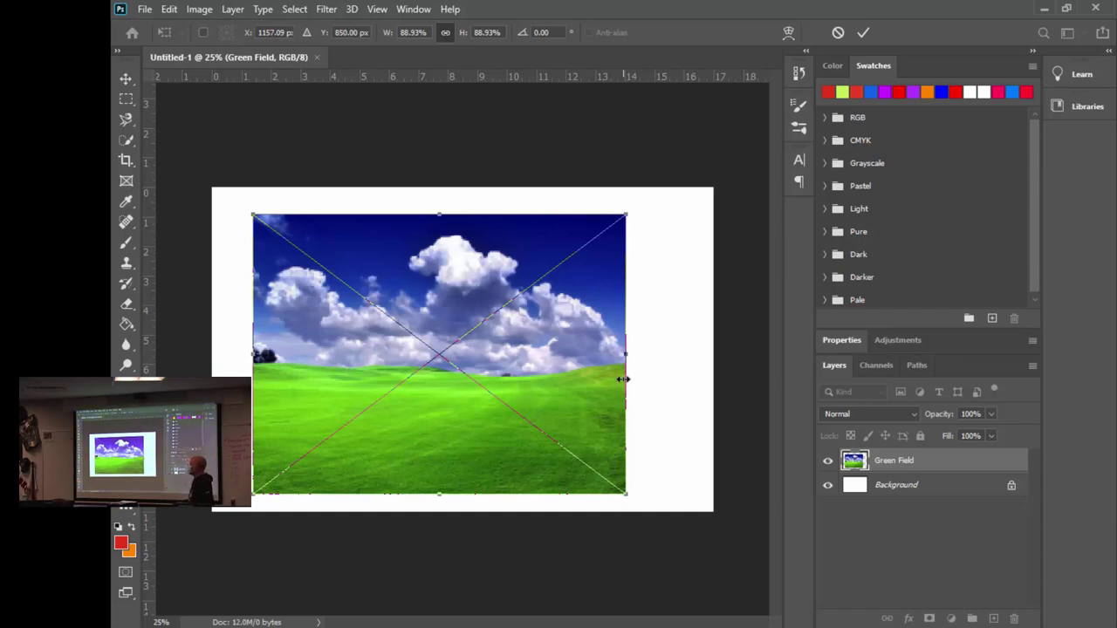
left_click_drag(632, 357, 515, 330)
left_click_drag(563, 451, 727, 567)
mouse_move(587, 546)
left_mouse_down()
mouse_move(589, 531)
mouse_move(583, 538)
left_mouse_up()
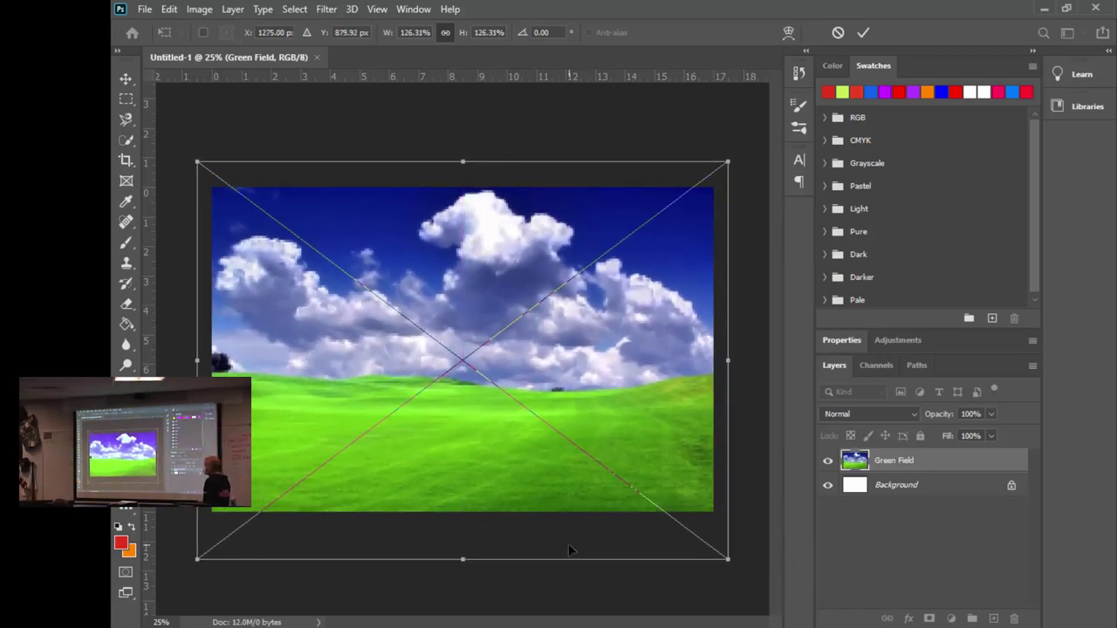
left_click_drag(641, 528, 637, 486)
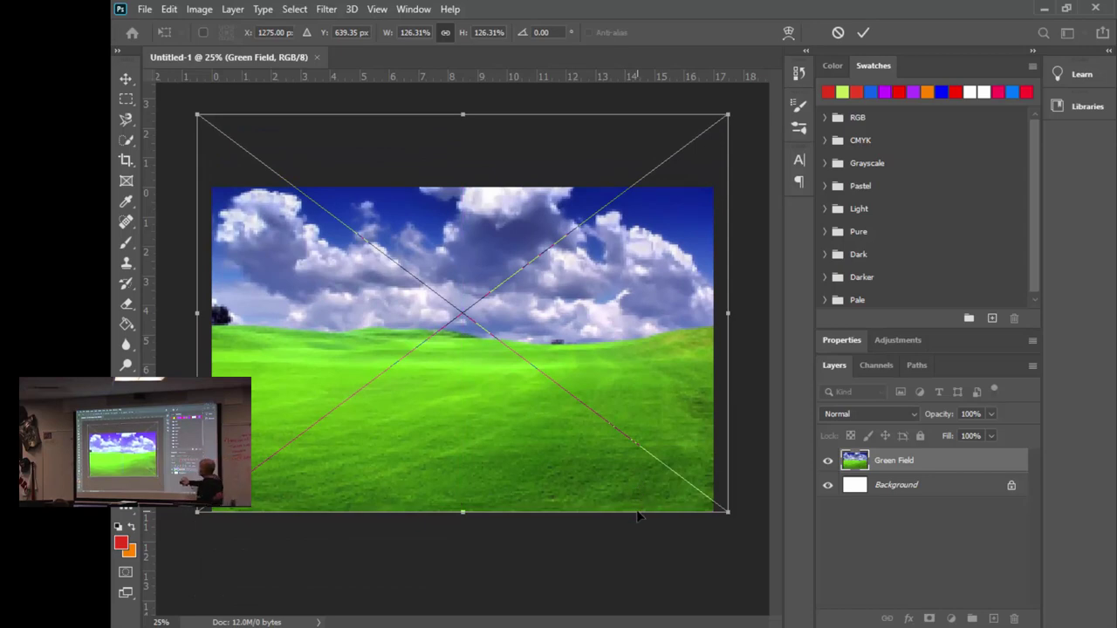
left_click(866, 38)
key("b")
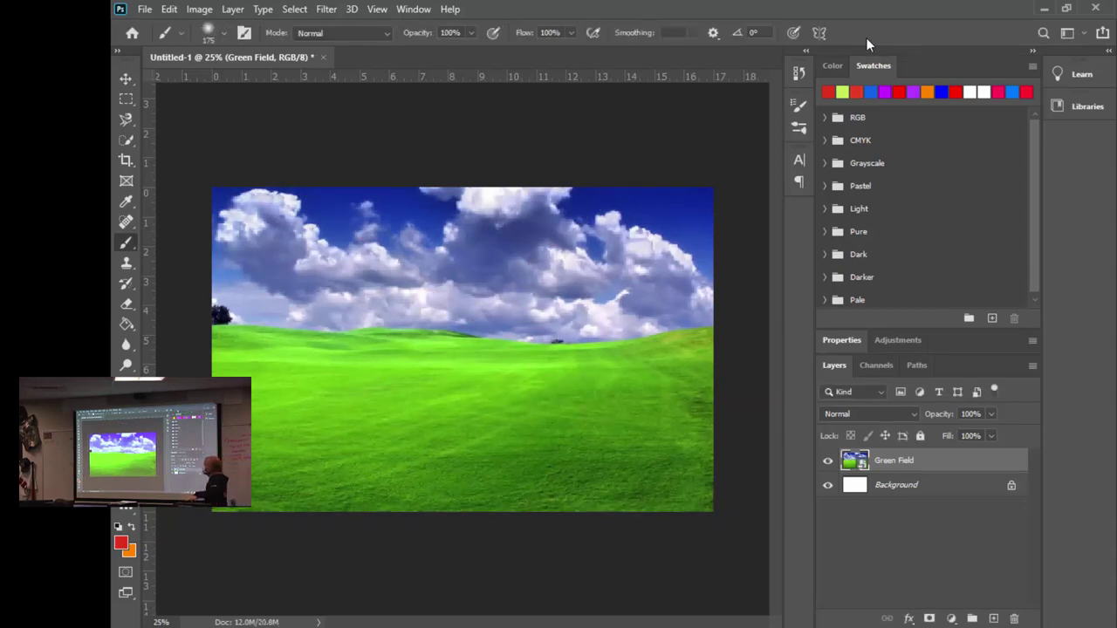
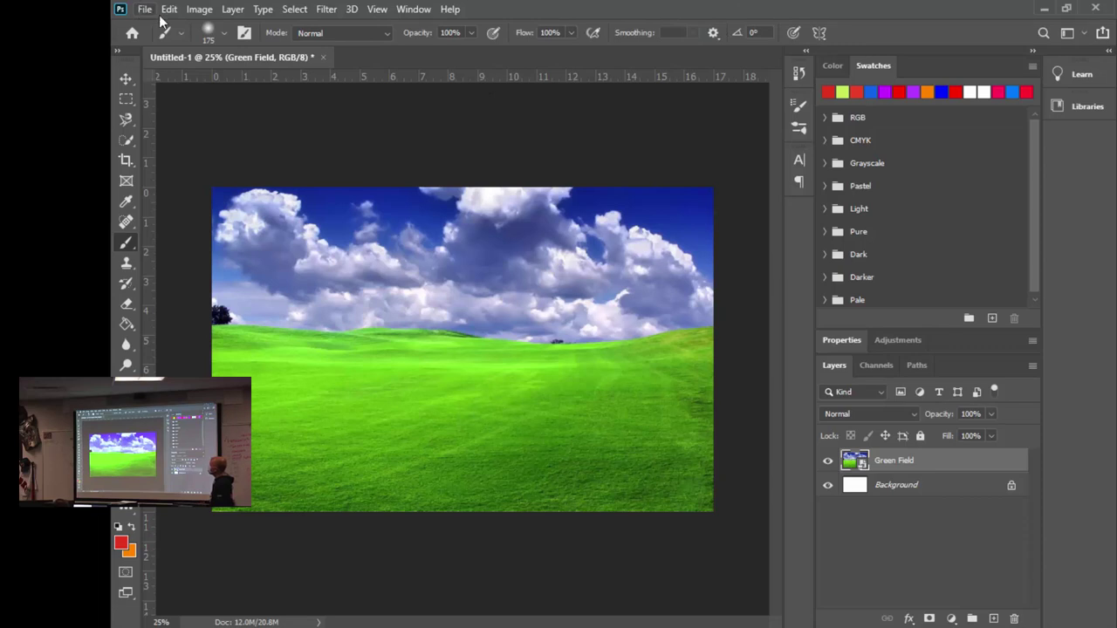
- Place Justin_Bieber.jpg from the Digital Media folder as an embedded image centred on the canvas, and rasterize its layer
left_click(144, 11)
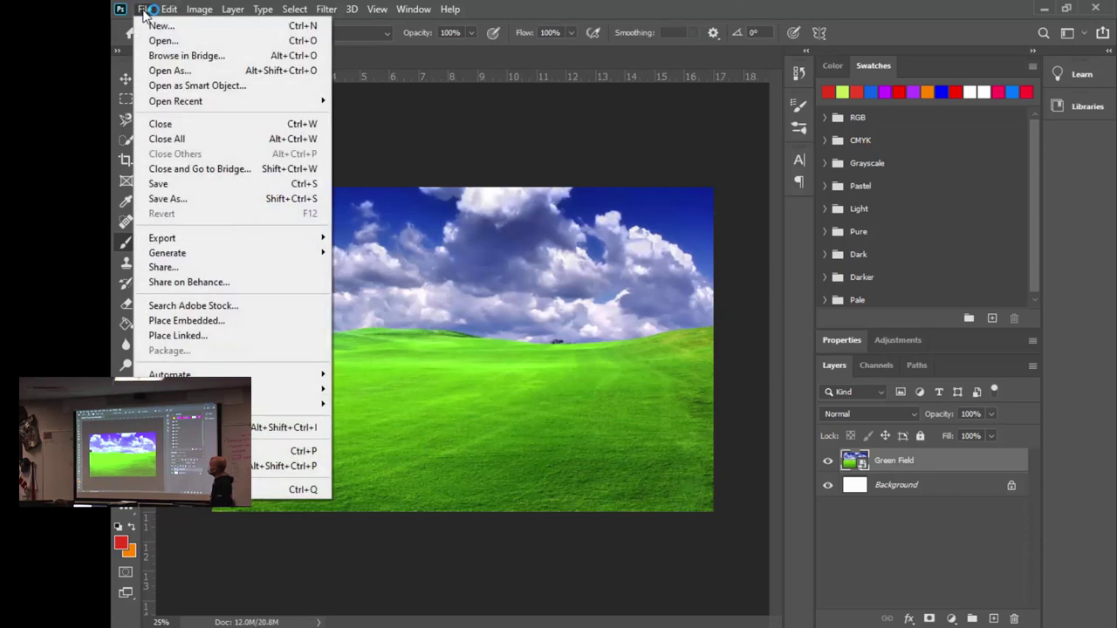
left_click(251, 322)
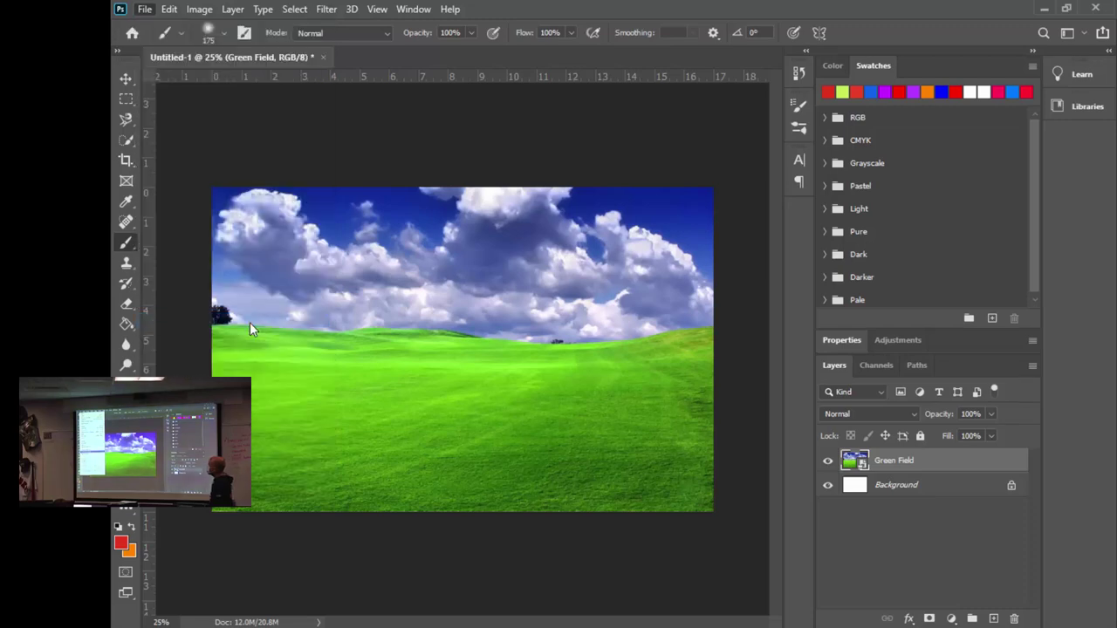
scroll(605, 240, "down", 3)
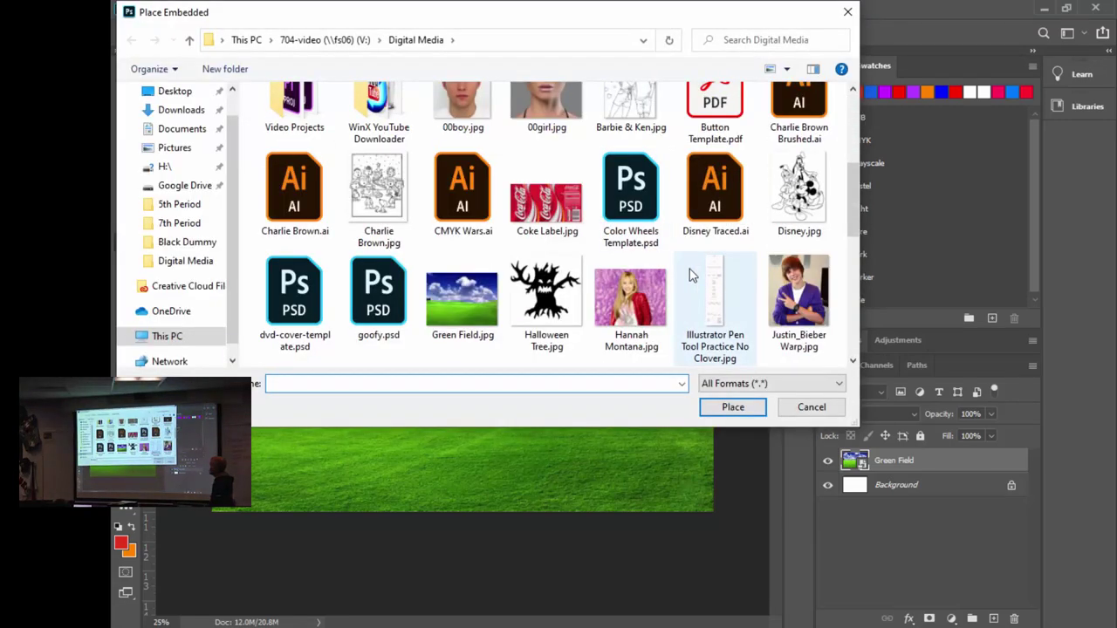
scroll(706, 274, "down", 3)
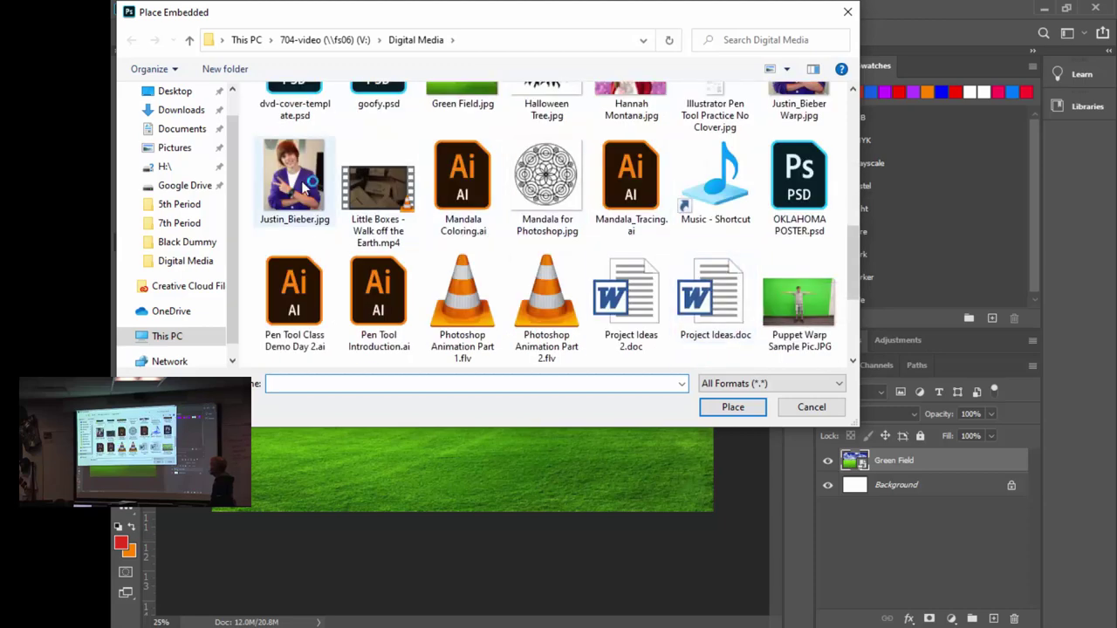
key("Escape")
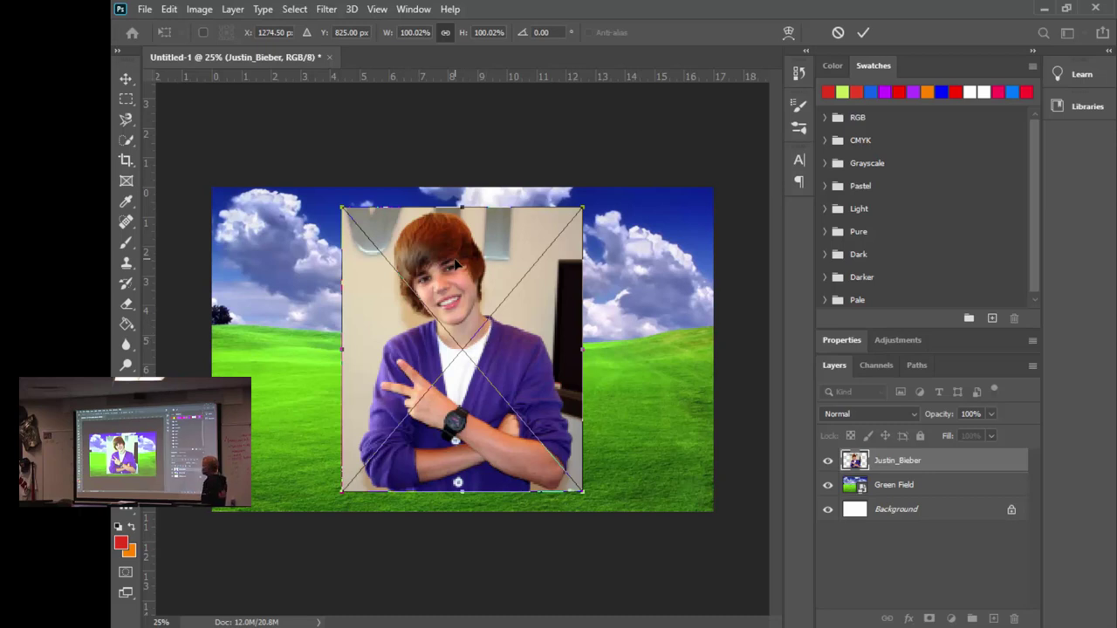
mouse_move(453, 264)
left_mouse_down()
mouse_move(443, 264)
mouse_move(454, 266)
left_mouse_up()
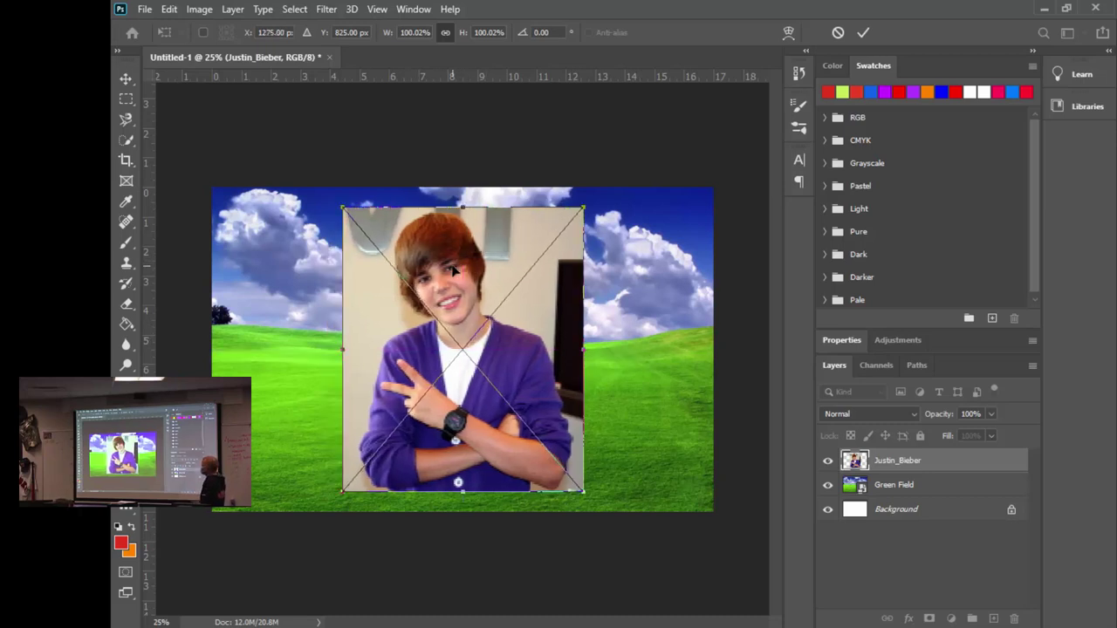
key("b")
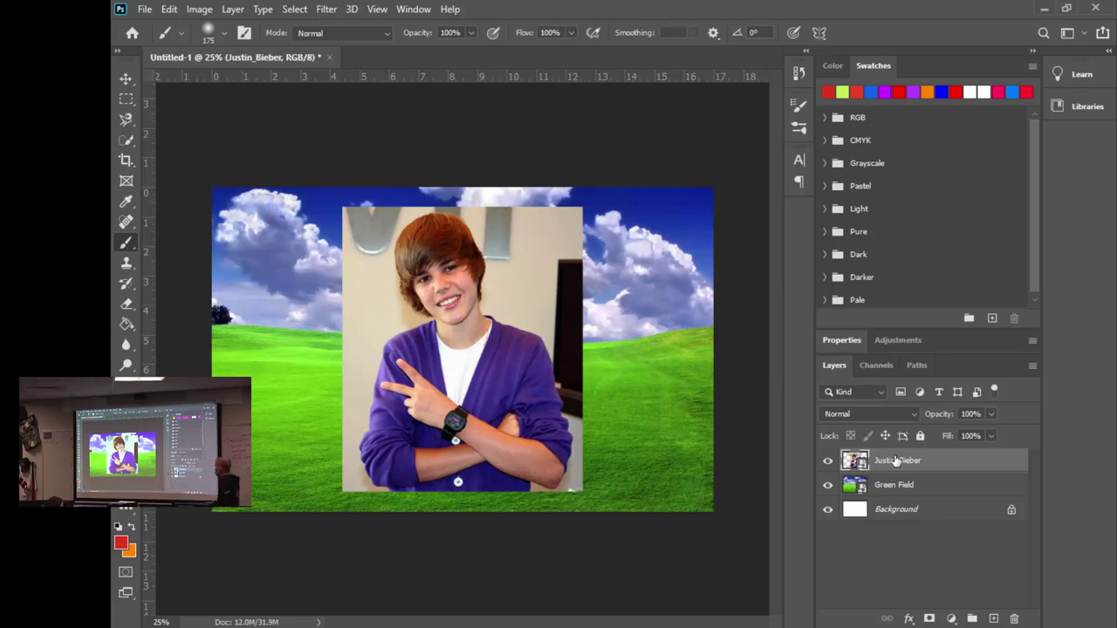
right_click(886, 460)
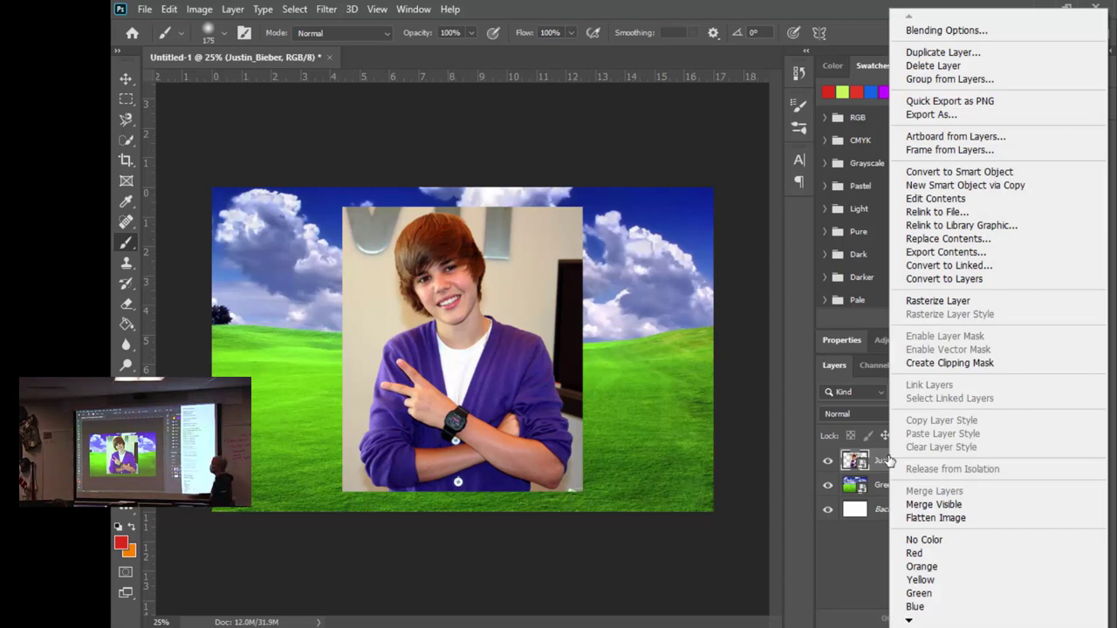
left_click(986, 306)
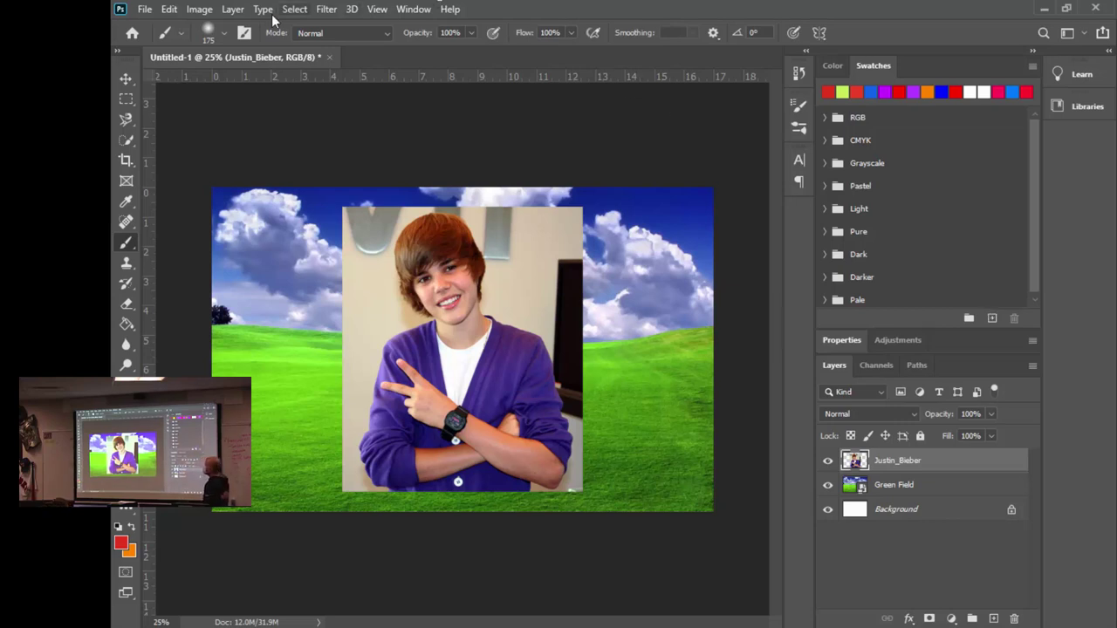
- Make a Rectangular Marquee selection around the head in the Justin_Bieber photo, from the photo's upper edge down to the neck
left_click(127, 101)
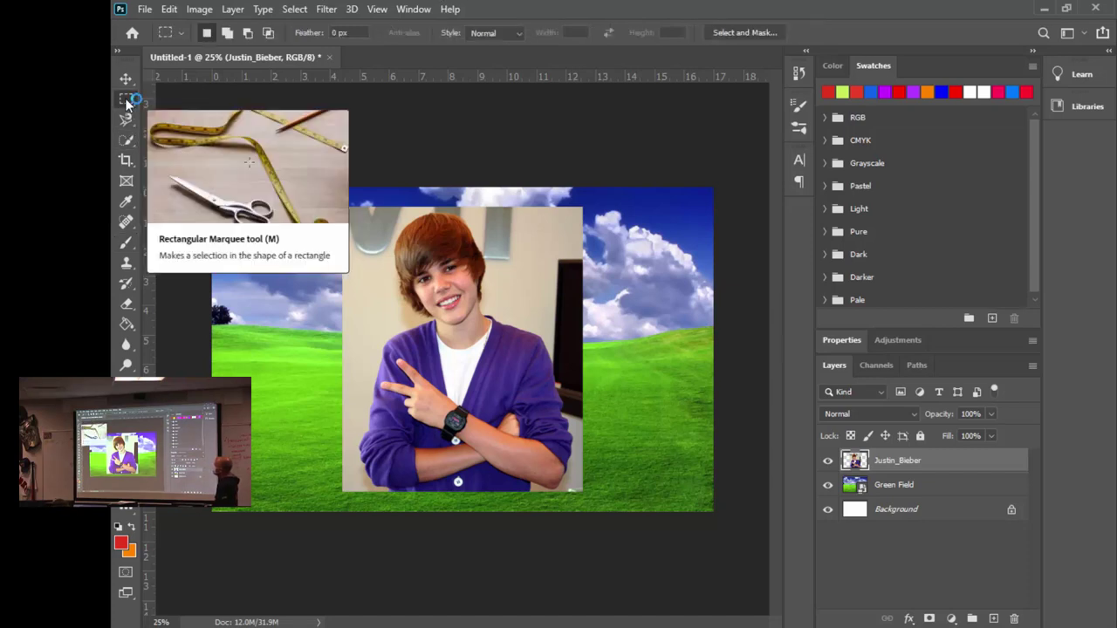
left_click(127, 102)
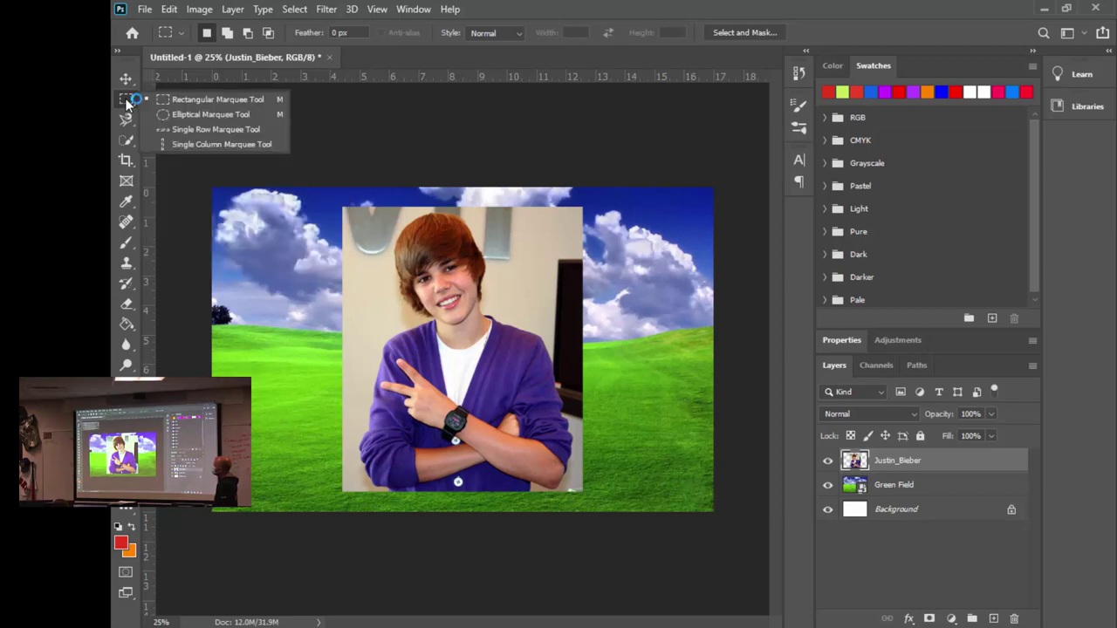
left_click(191, 99)
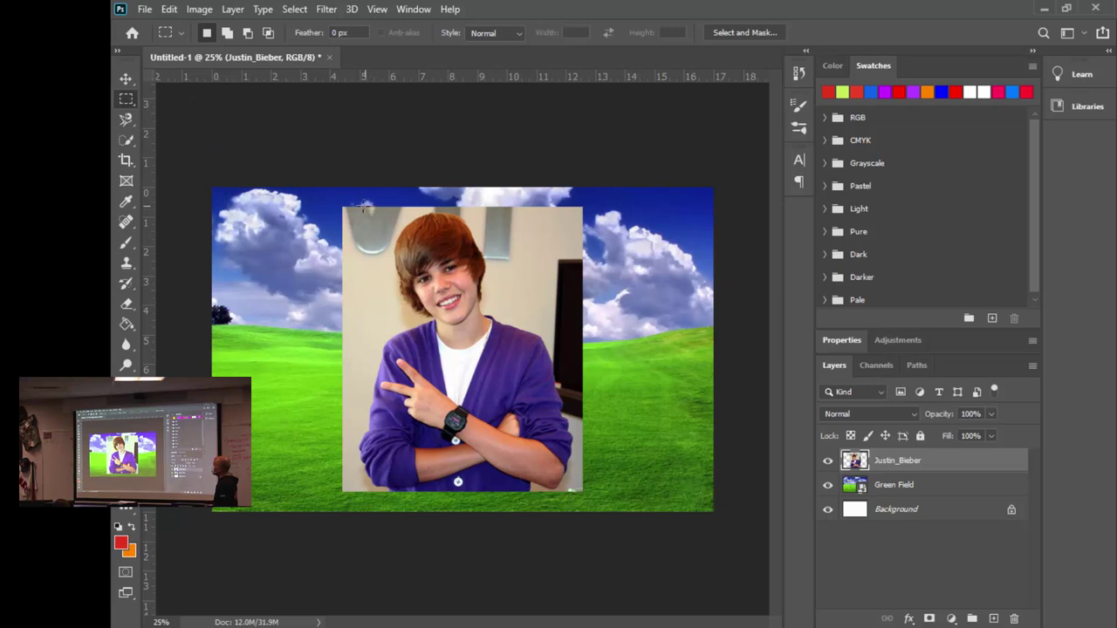
left_click_drag(364, 208, 518, 330)
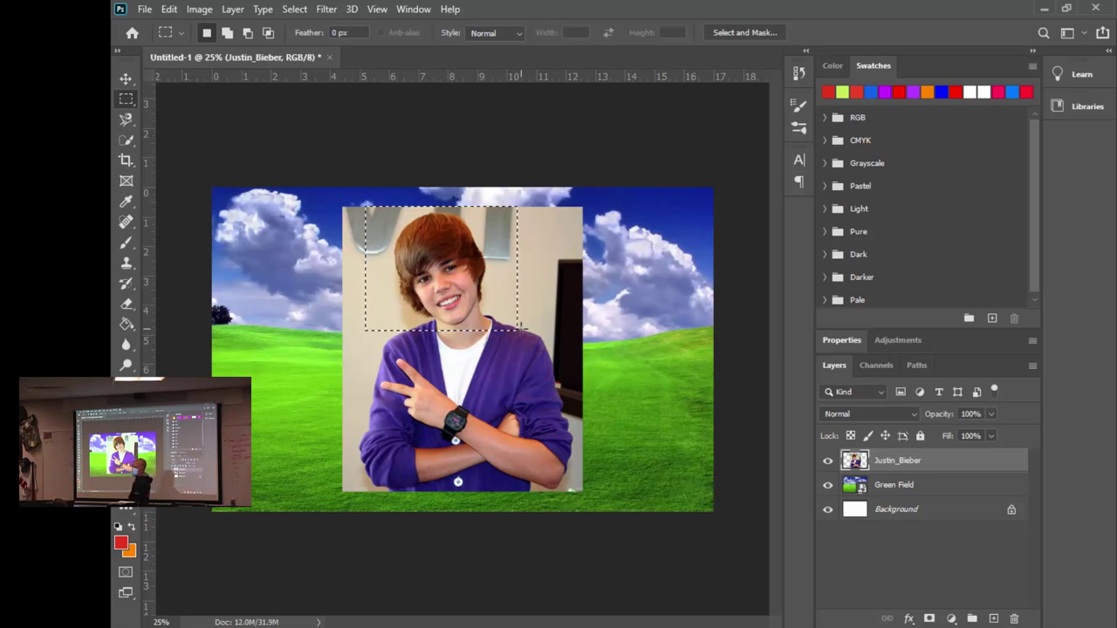
- Move the selected head area about 5.67 in right and 4.87 in down, nudging it up and back down
left_click(126, 79)
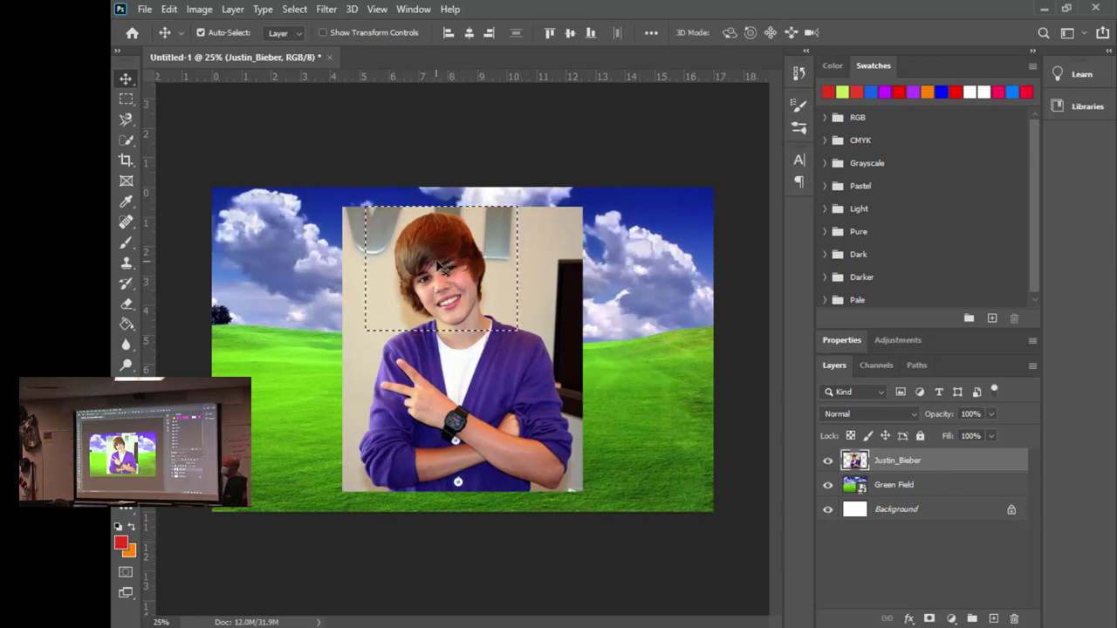
left_click_drag(442, 269, 608, 403)
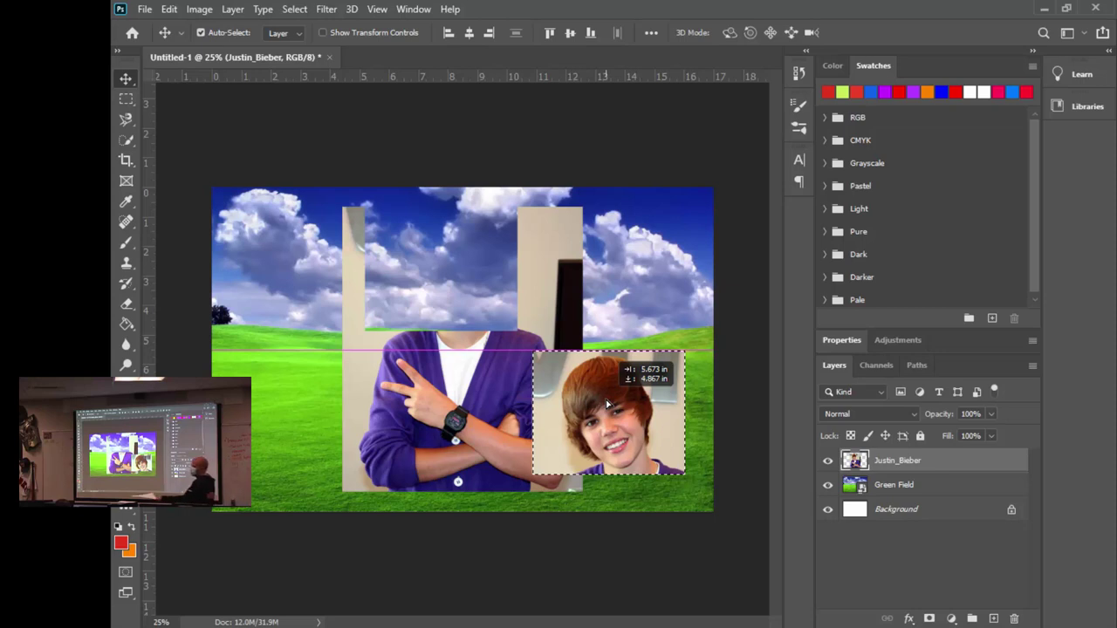
key("shift+Up")
key("shift+Up")
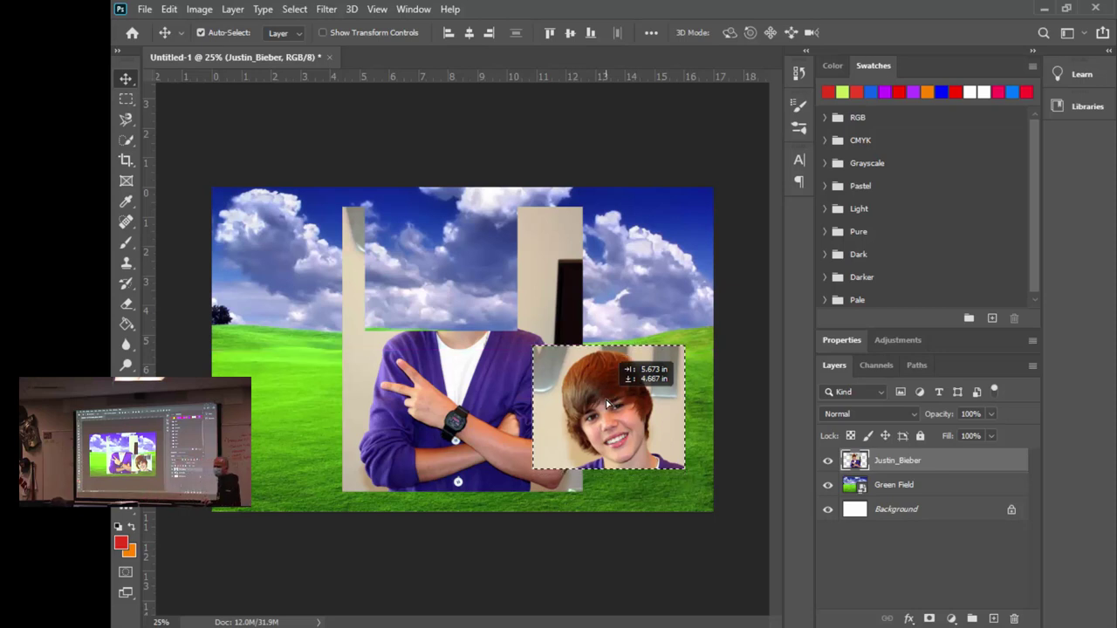
key("shift+Down")
key("shift+Down")
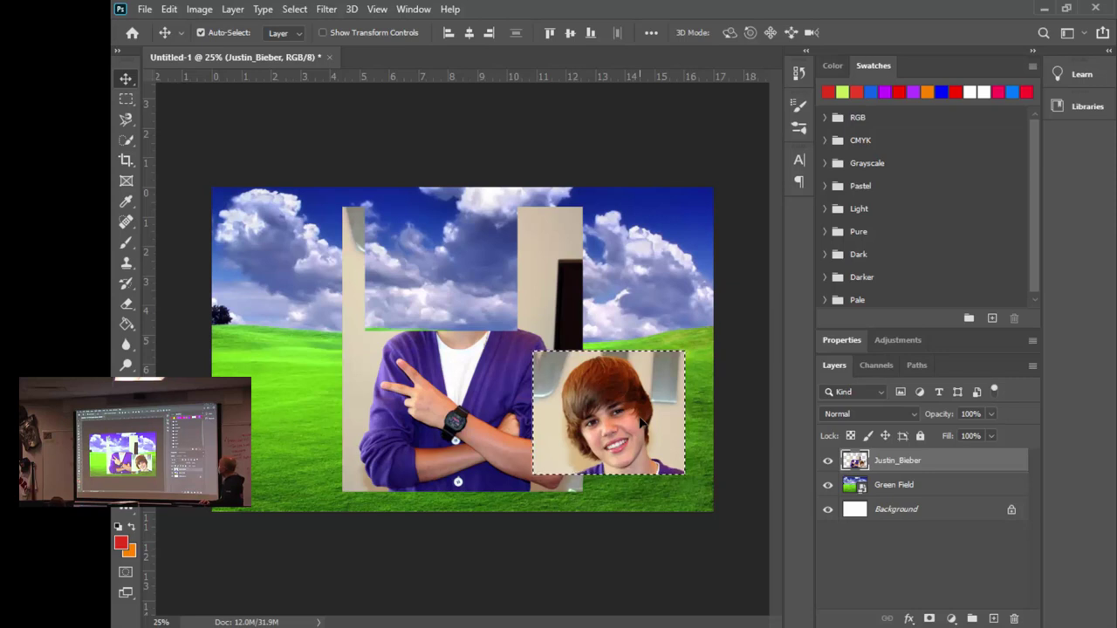
- Reposition the detached head piece over the torso and the grass, and undo the moves back to the original photo
left_click_drag(641, 422, 386, 329)
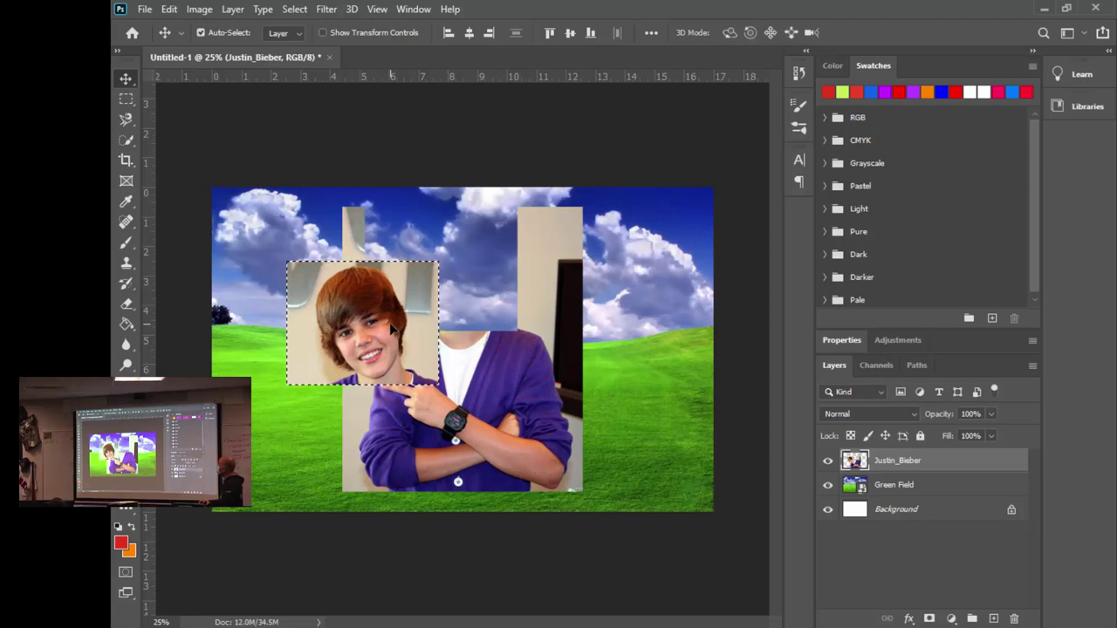
left_click_drag(370, 319, 635, 390)
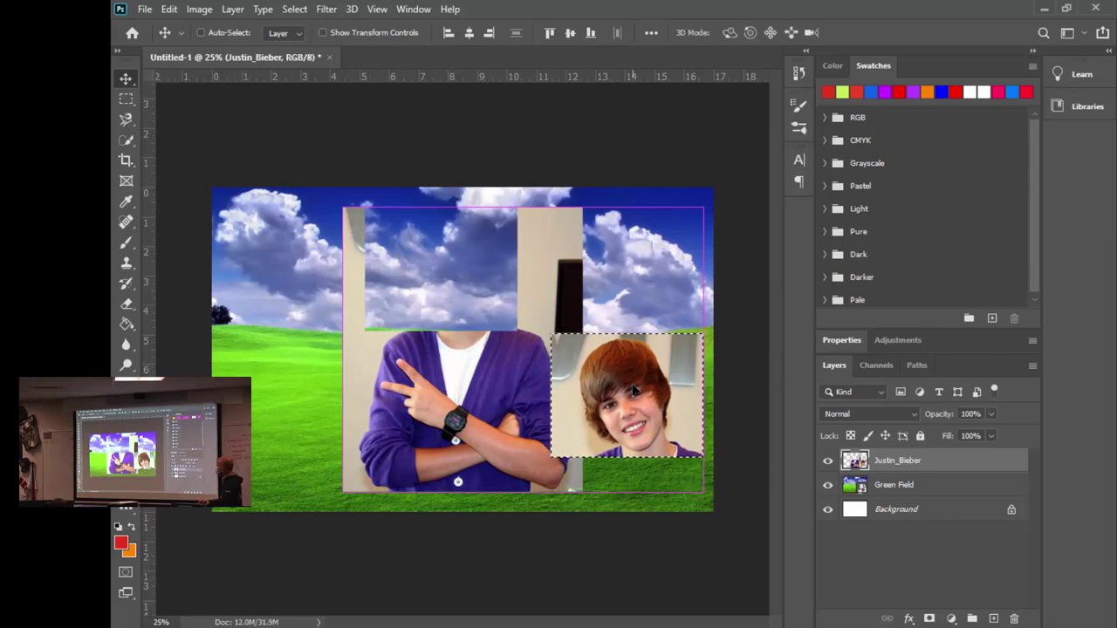
left_click_drag(635, 390, 425, 307)
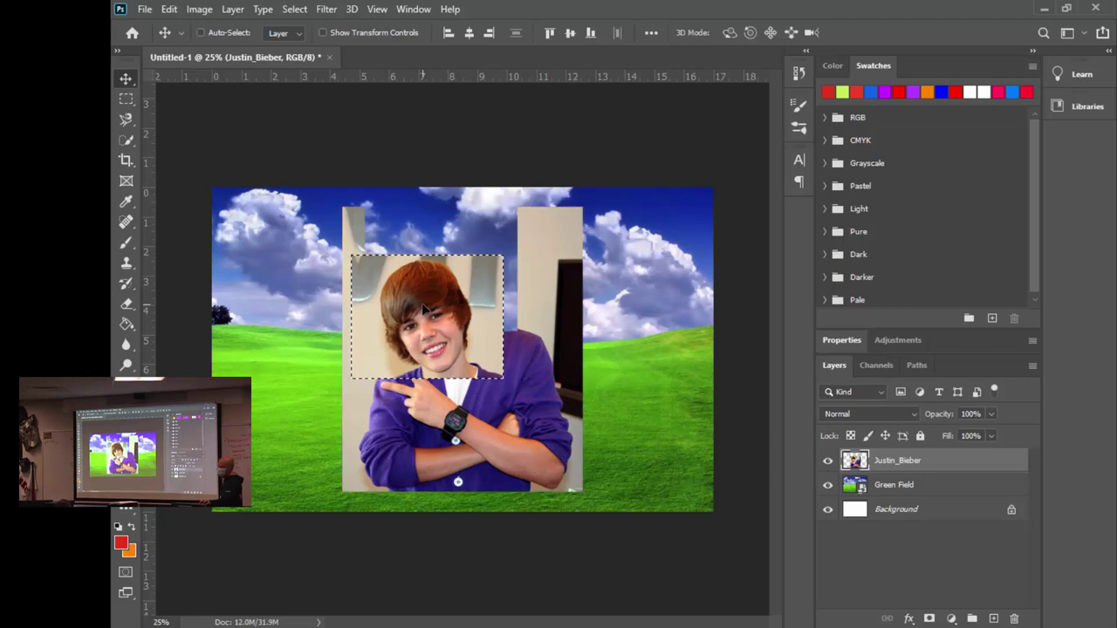
key("ctrl")
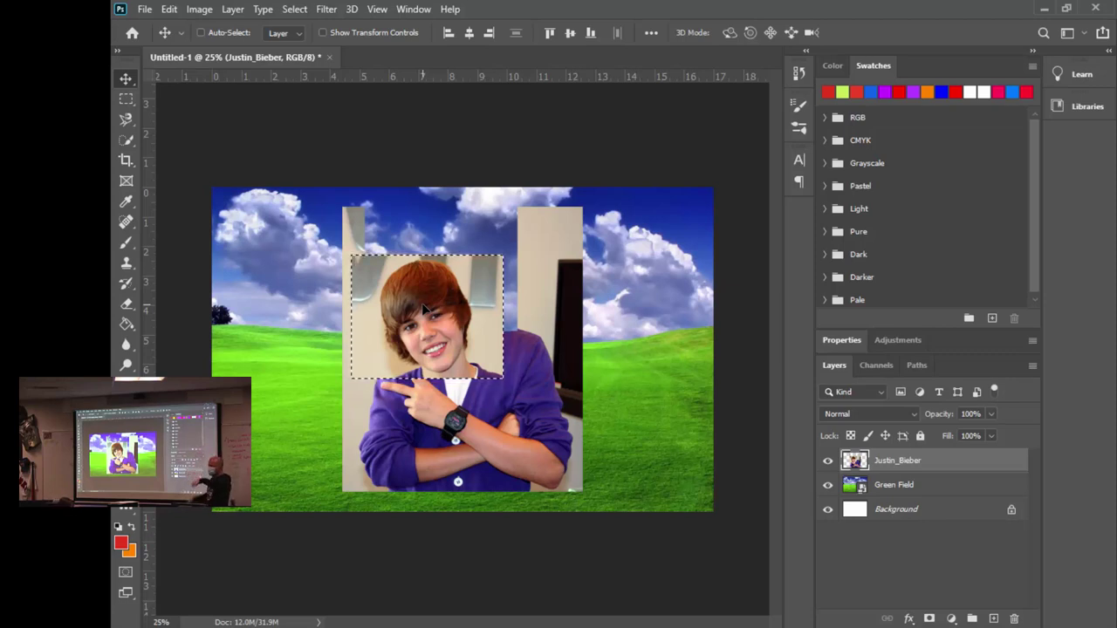
key("ctrl+z")
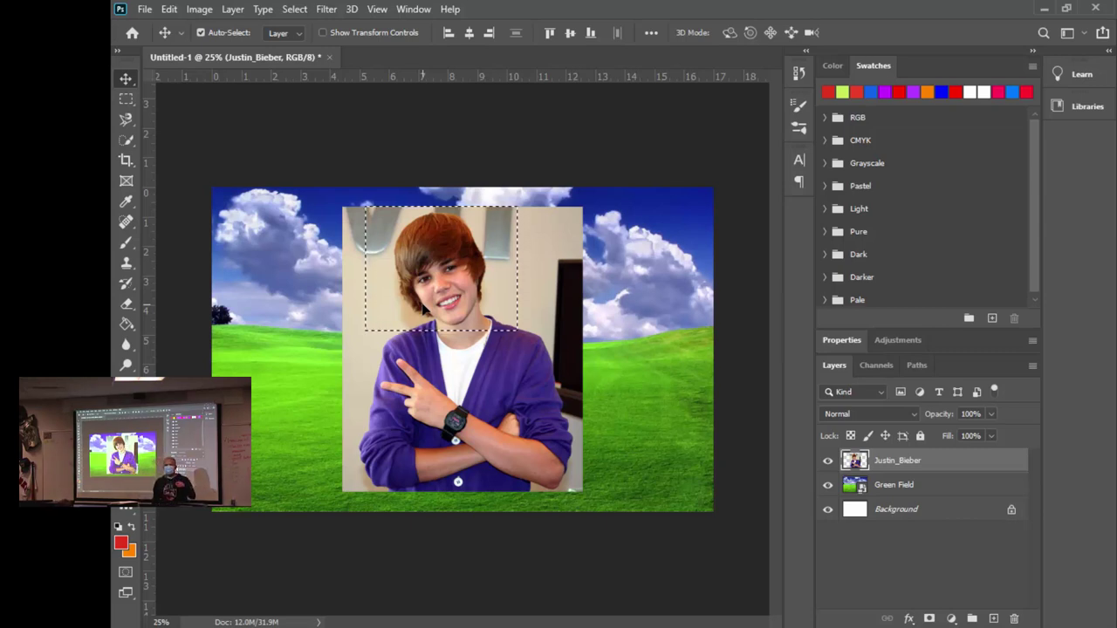
- Deselect the head area and outline the whole figure in the portrait with a closed Magnetic Lasso selection
key("ctrl+d")
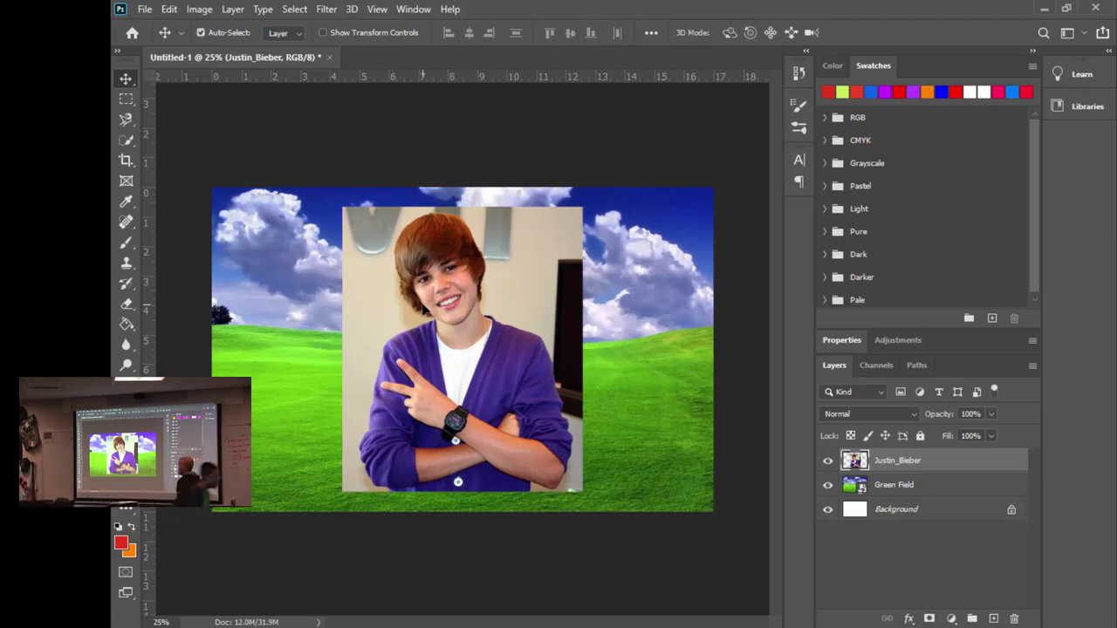
left_click(132, 107)
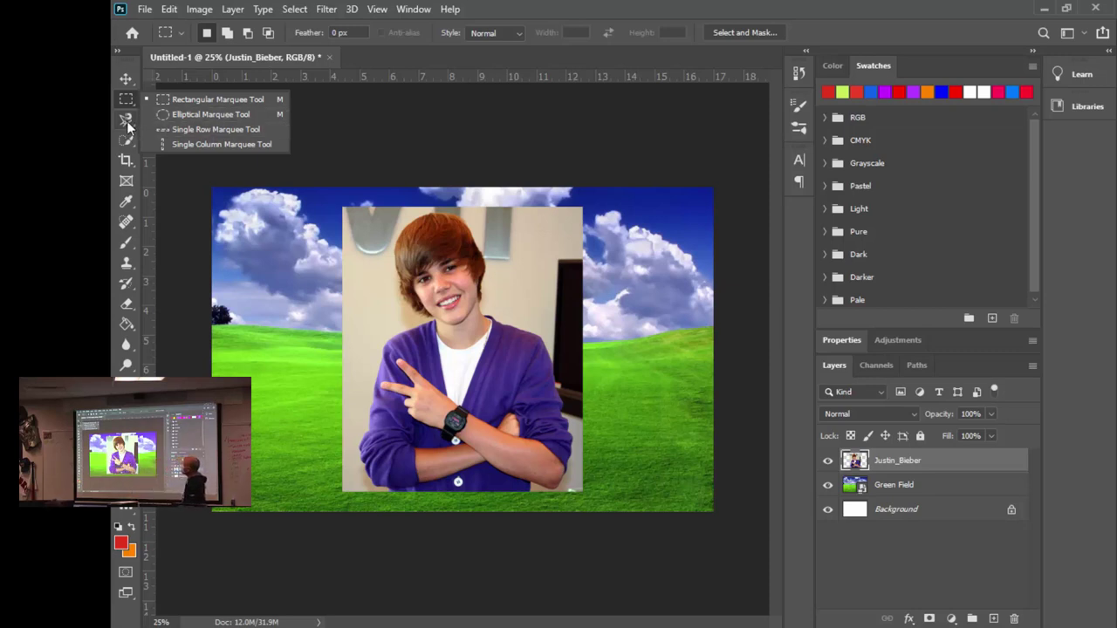
left_click(127, 123)
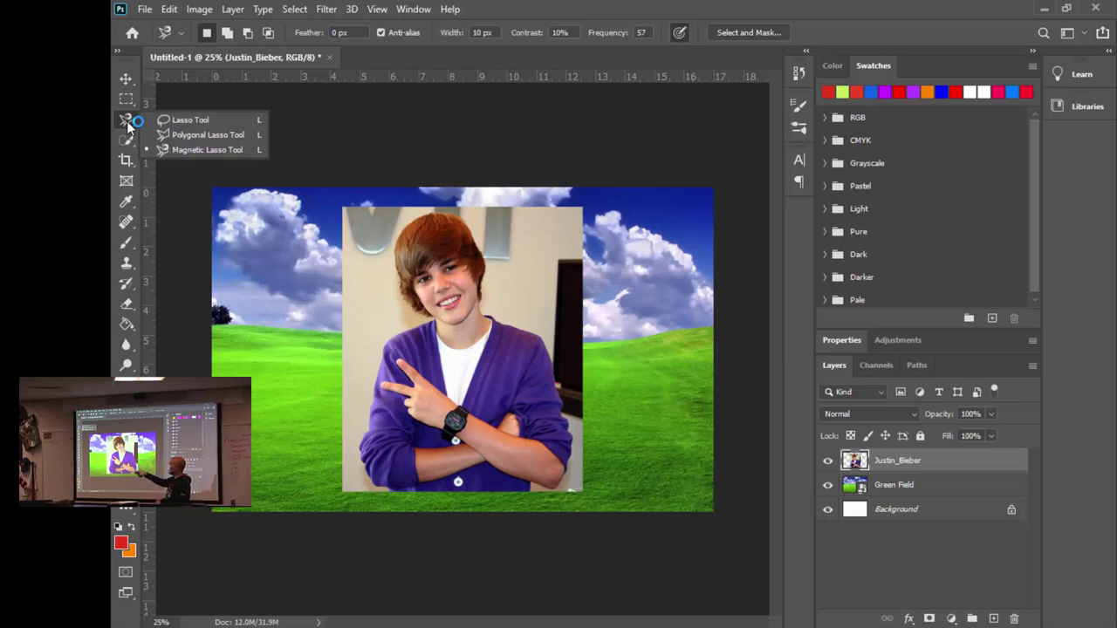
left_click(205, 150)
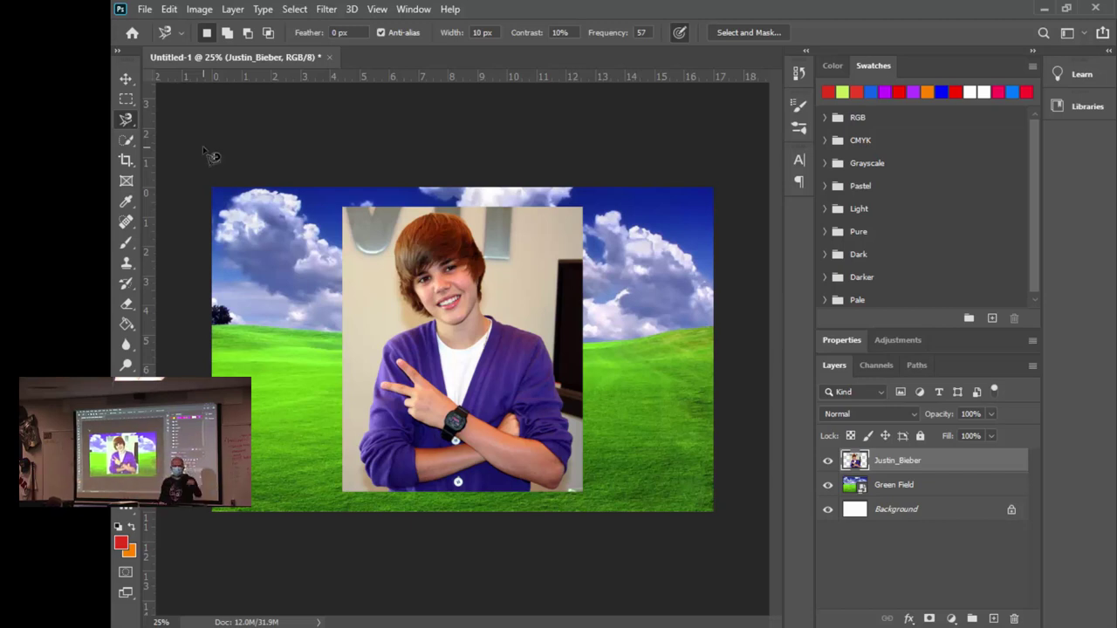
left_click(543, 340)
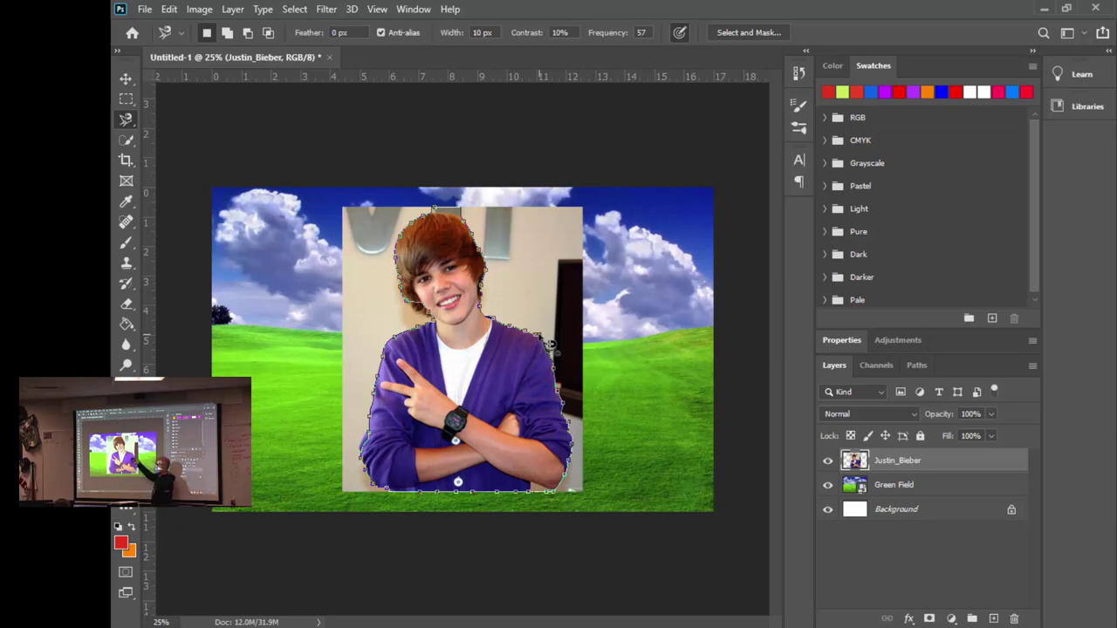
double_click(550, 344)
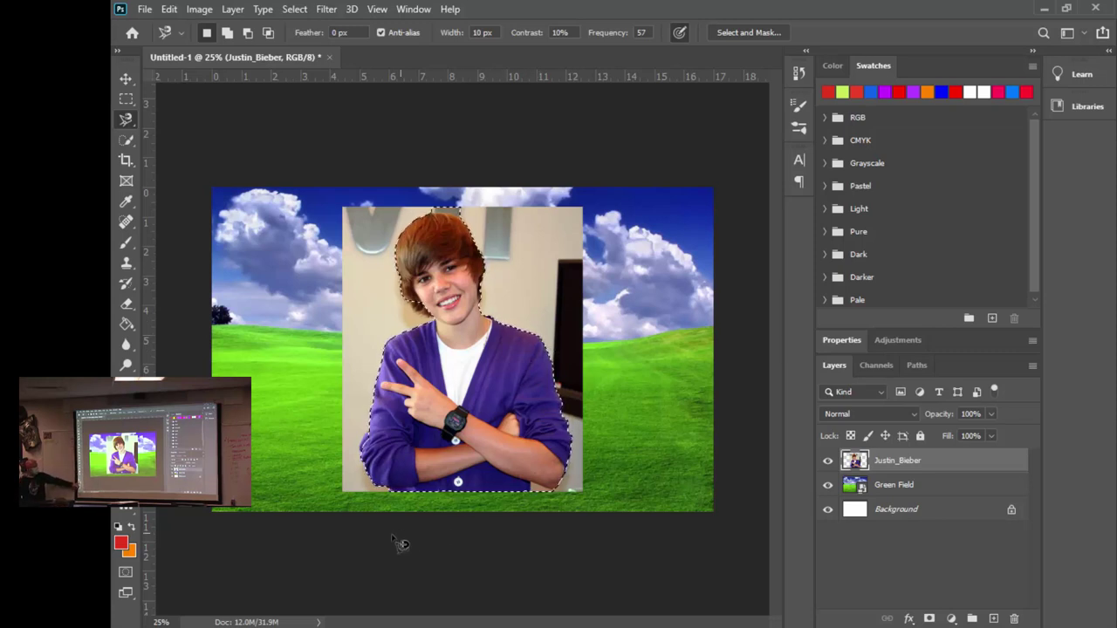
- Enter Quick Mask mode and set the 175 px Brush to 100% hardness
left_click(128, 573)
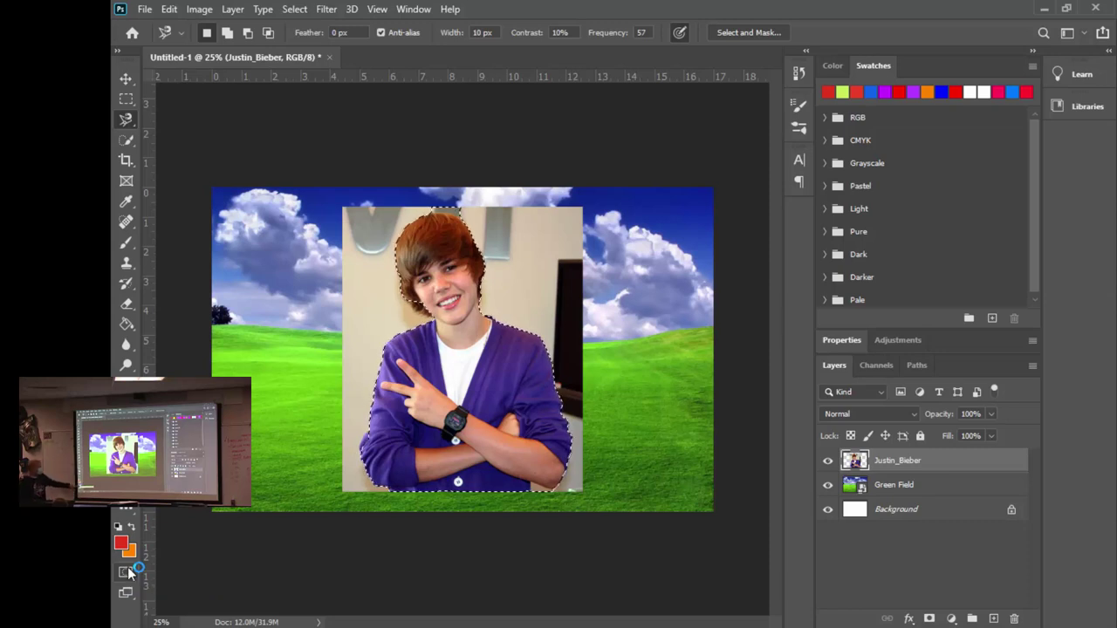
left_click(127, 572)
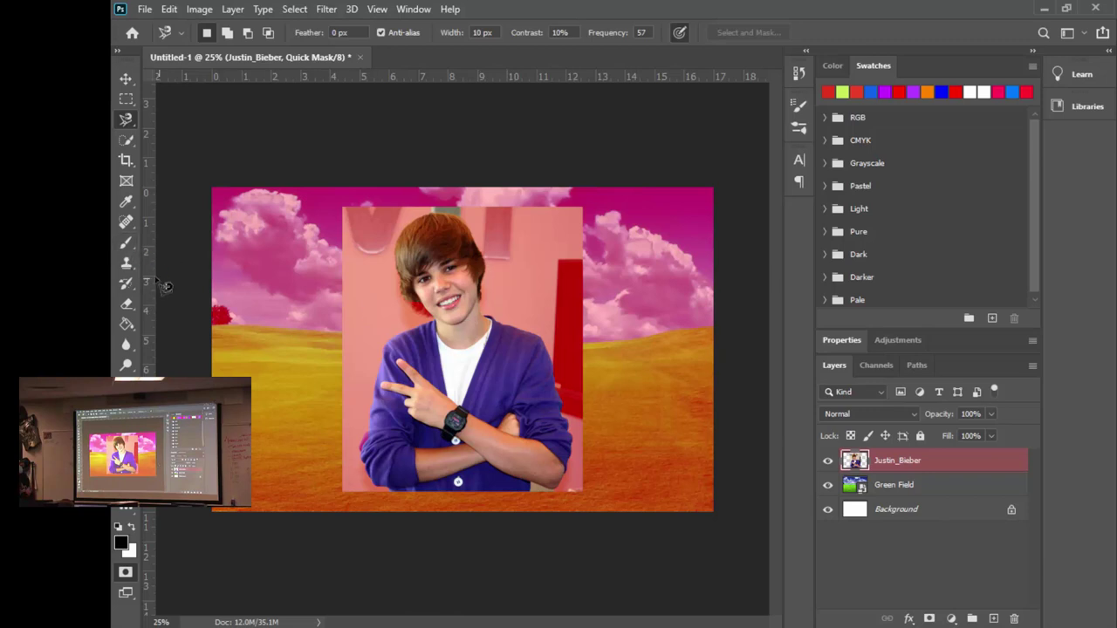
left_click(126, 244)
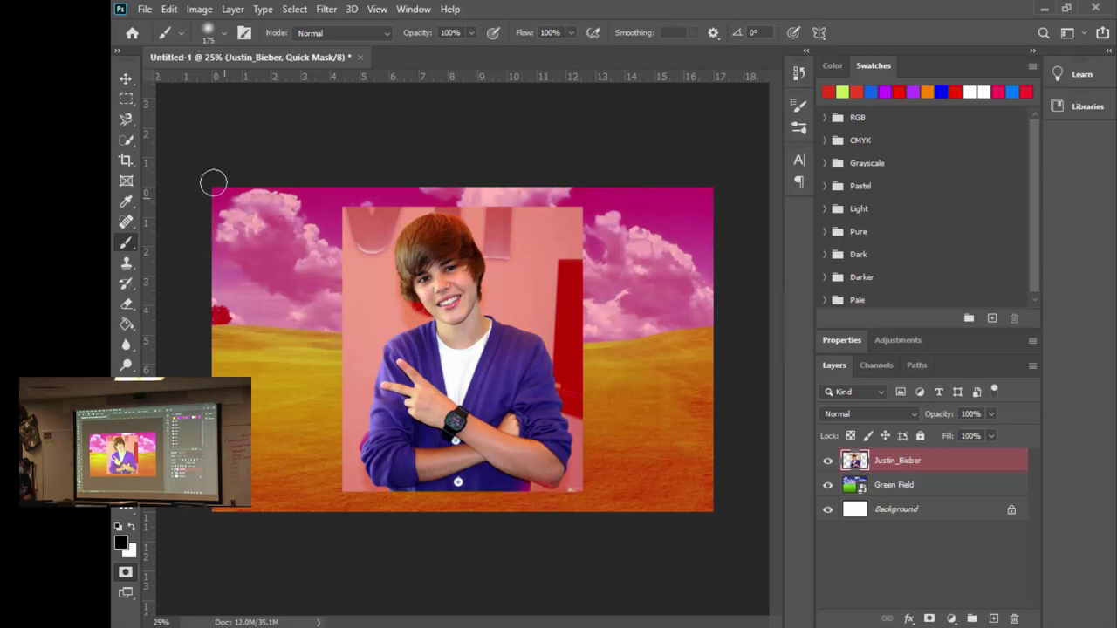
left_click(224, 33)
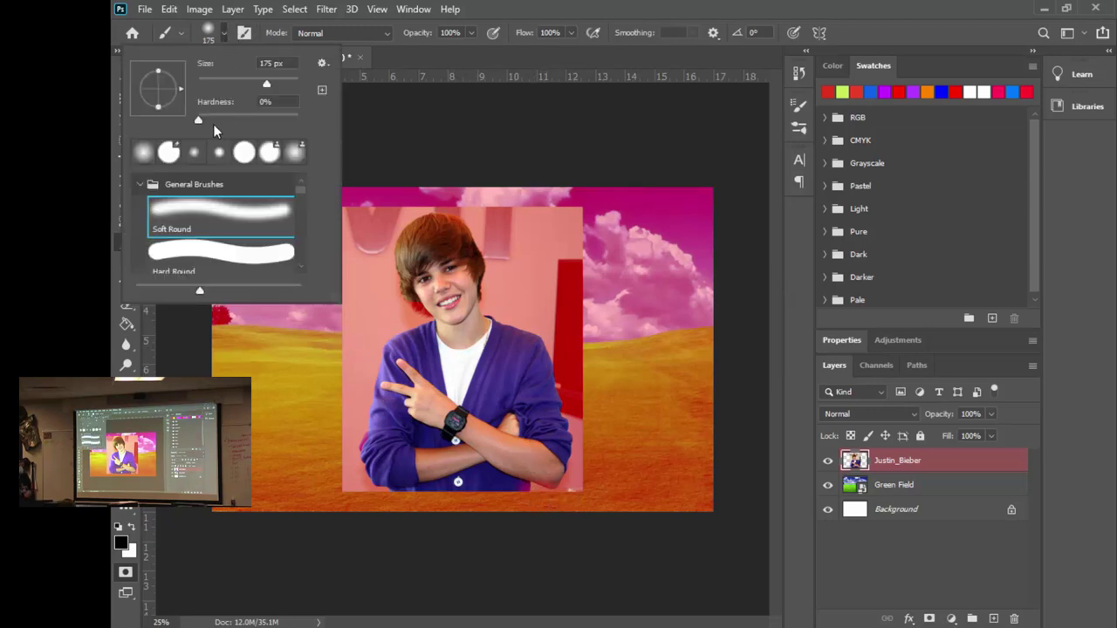
left_click_drag(203, 118, 317, 142)
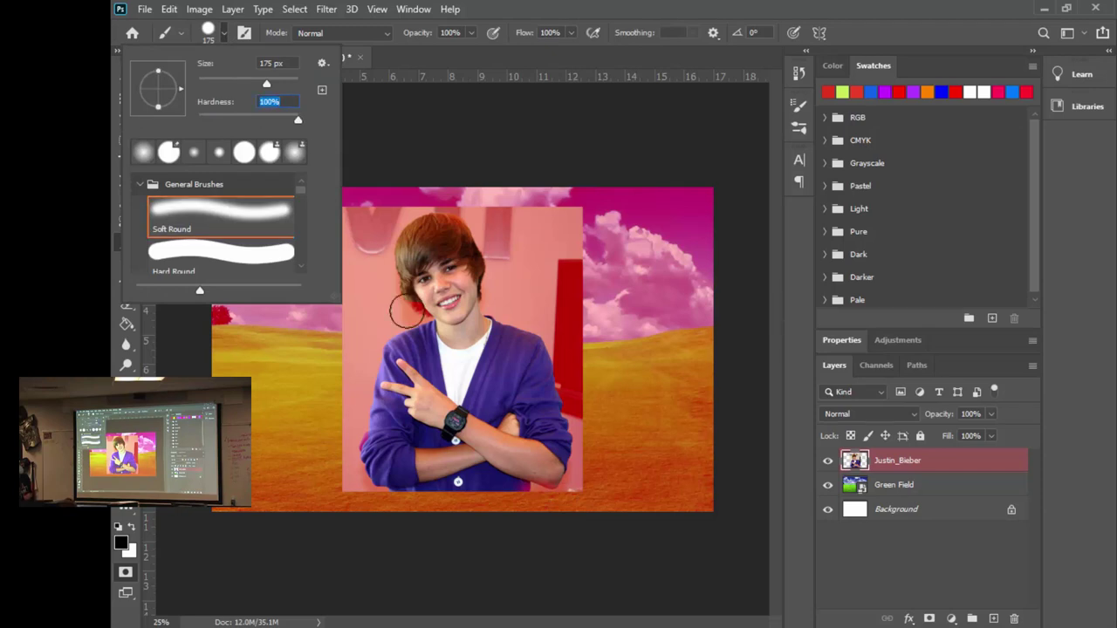
left_click(184, 329)
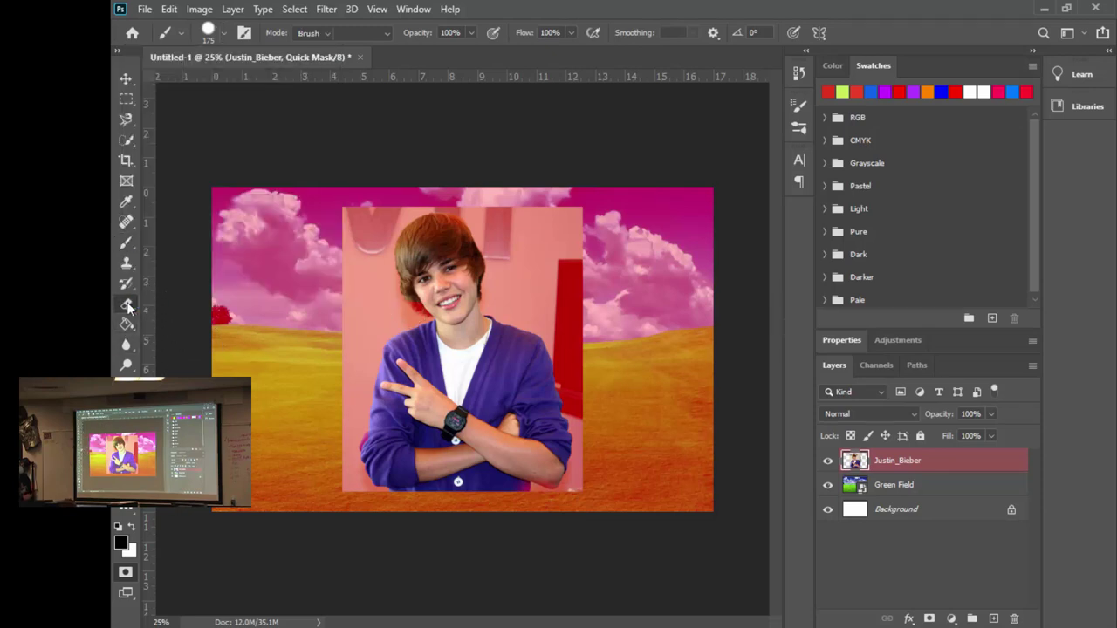
- Clean up the quick mask around the figure's hair and outline with Eraser and Brush, and convert it back to a selection
left_click(126, 303)
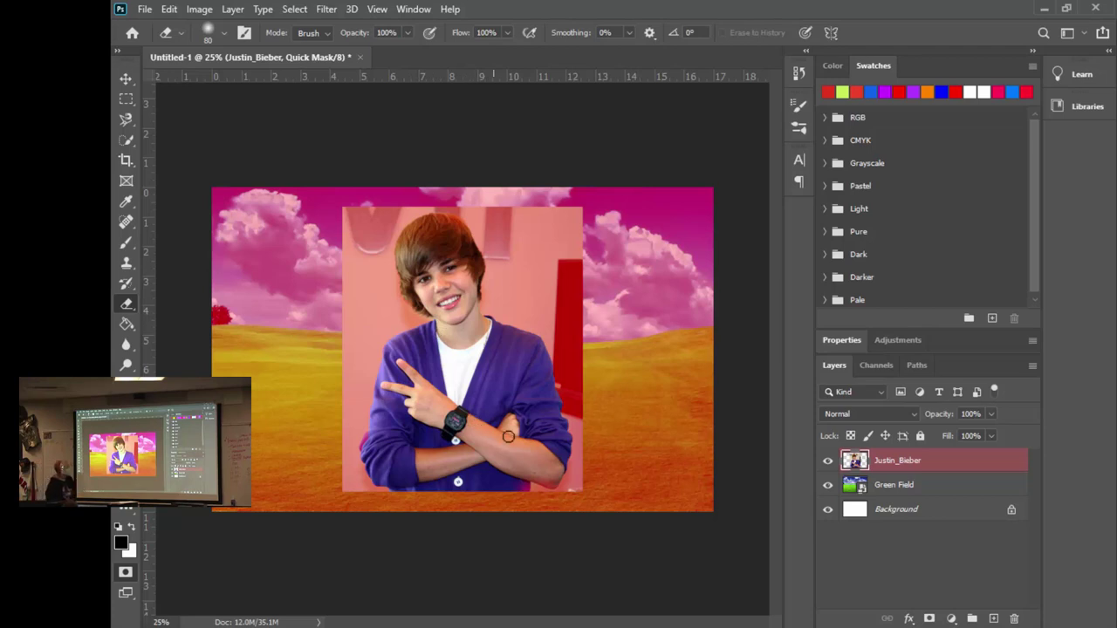
key("b")
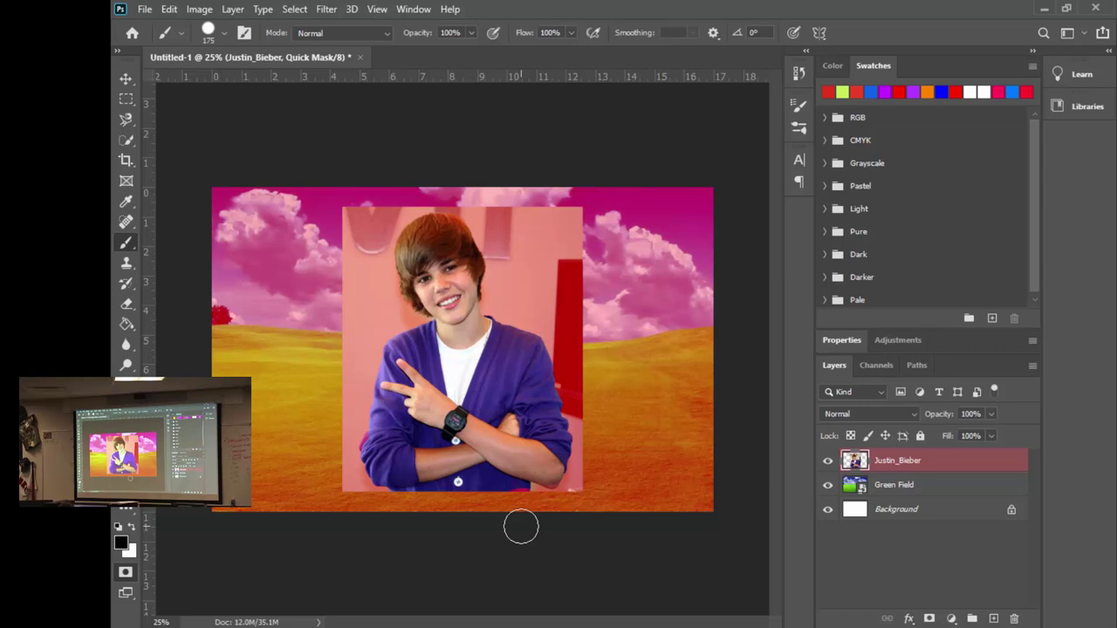
left_click(129, 576)
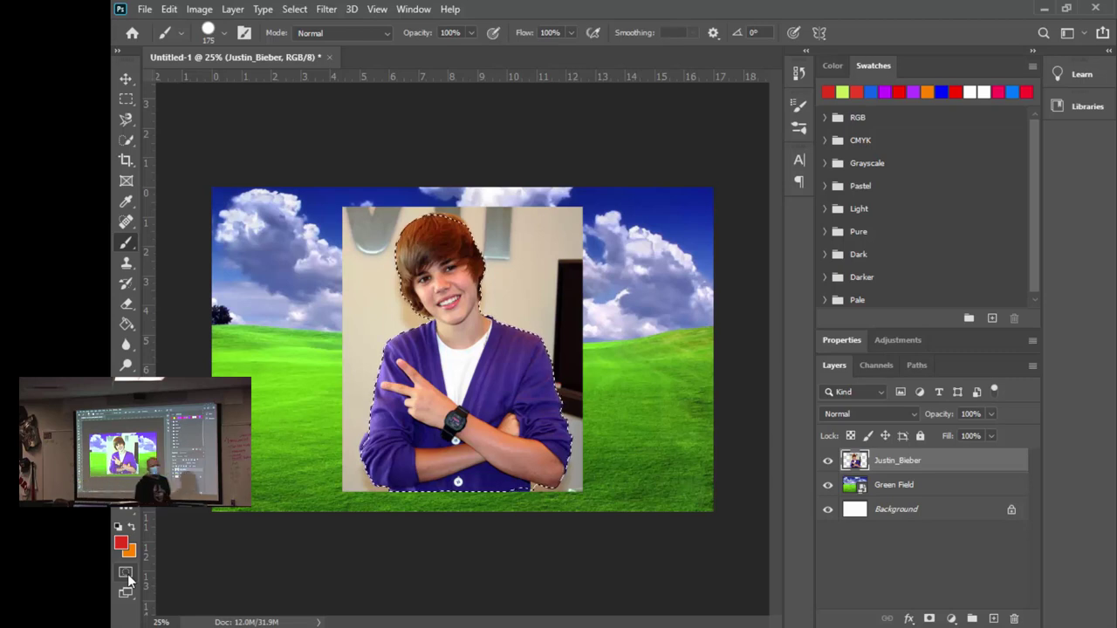
- Try deleting the selected figure from the Justin_Bieber layer, and undo the deletion
key("Delete")
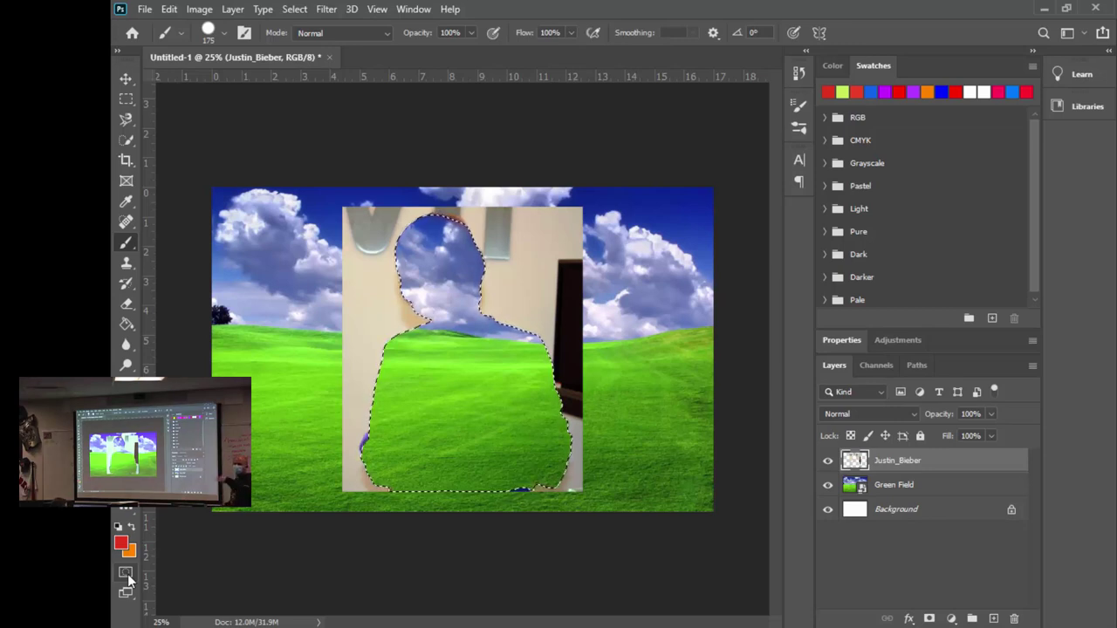
key("ctrl+z")
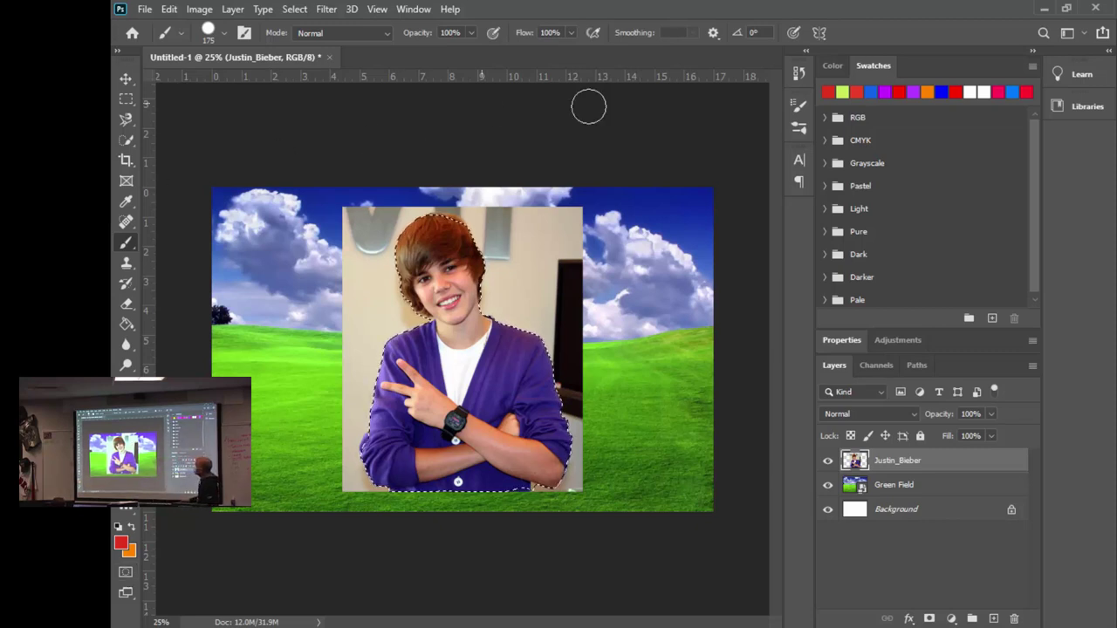
- Invert the selection, delete the photo background around the figure on the Justin_Bieber layer, and deselect
left_click(290, 9)
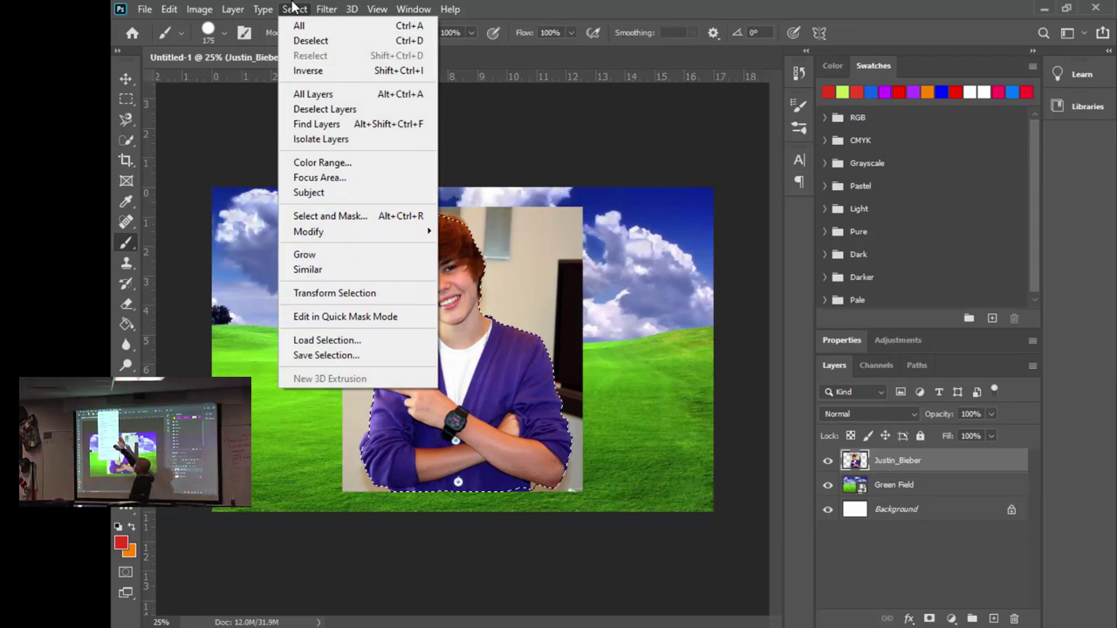
left_click(317, 72)
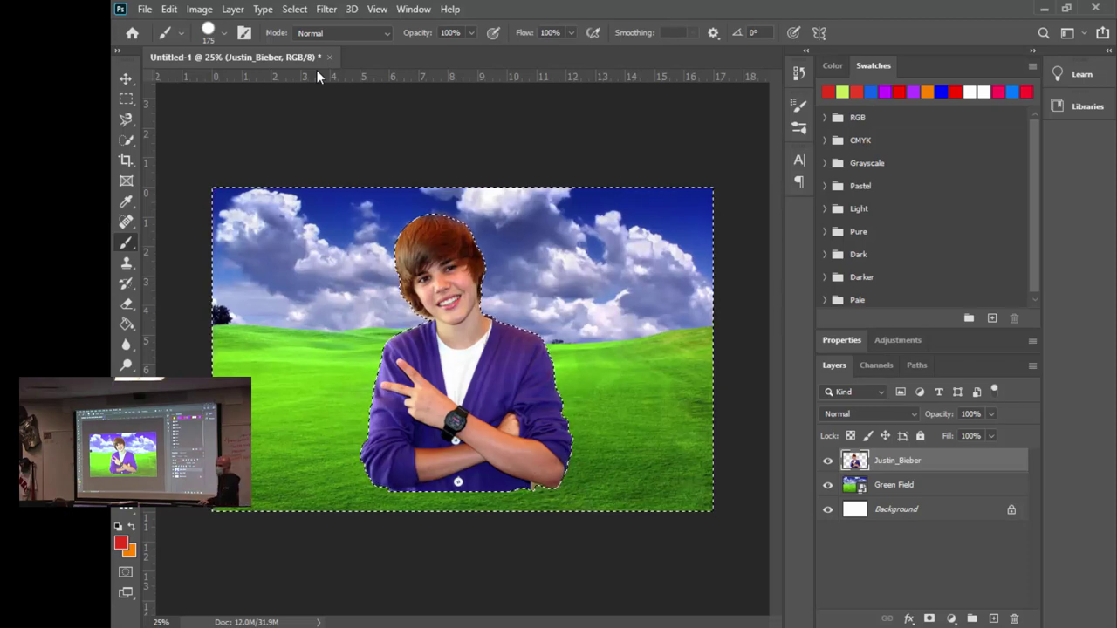
key("ctrl+d")
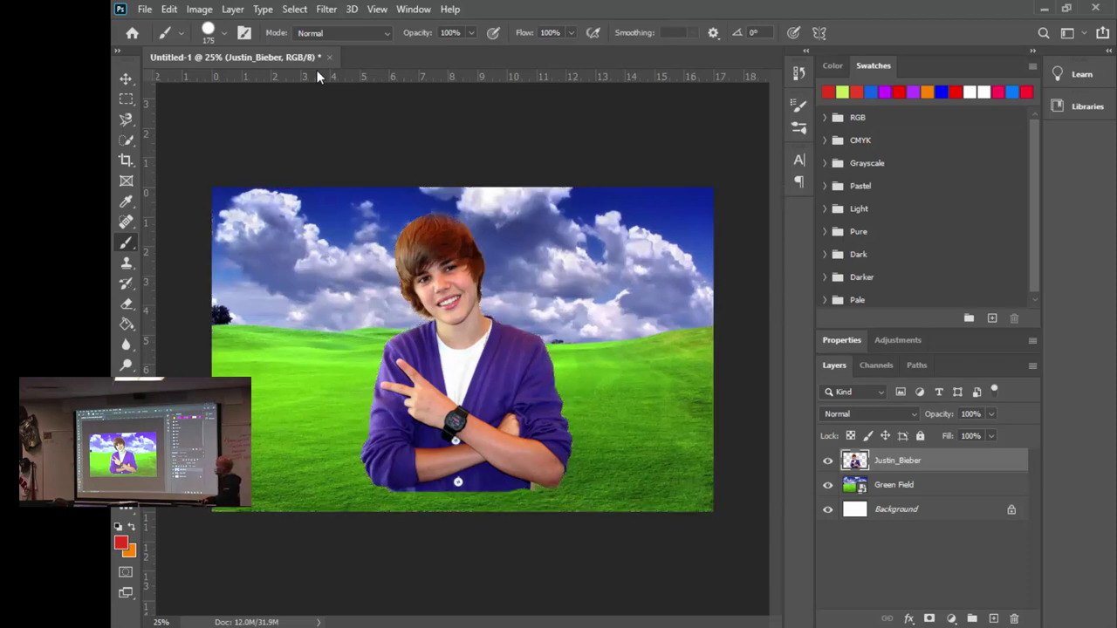
- Scale the cut-out figure proportionally to about 46%, place it in the upper-left sky with its base on the grass horizon, and commit
left_click(127, 79)
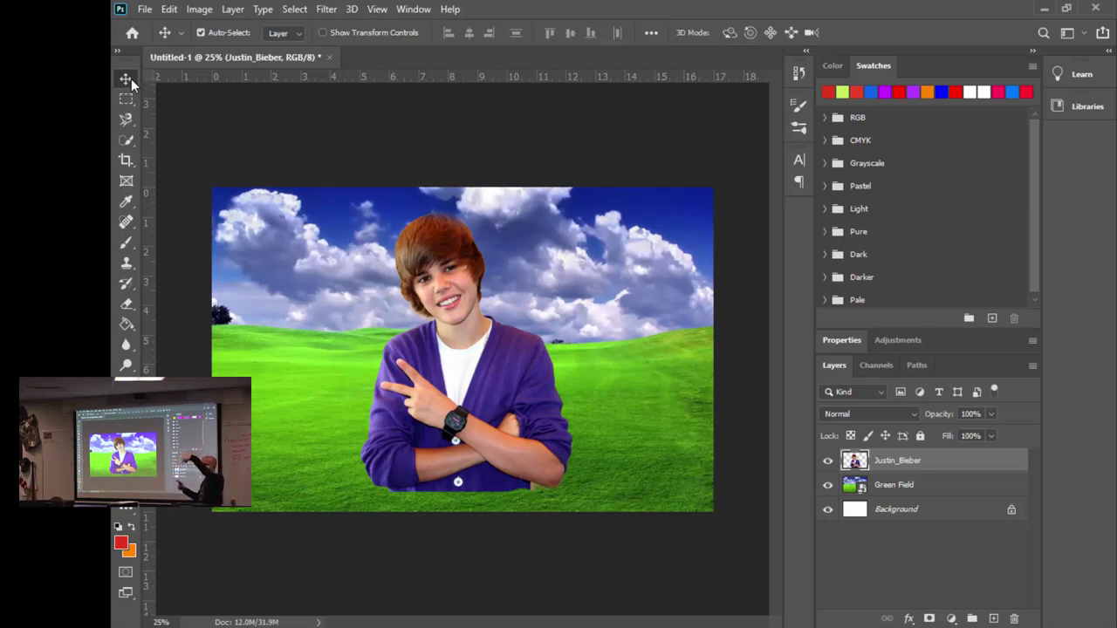
key("ctrl+t")
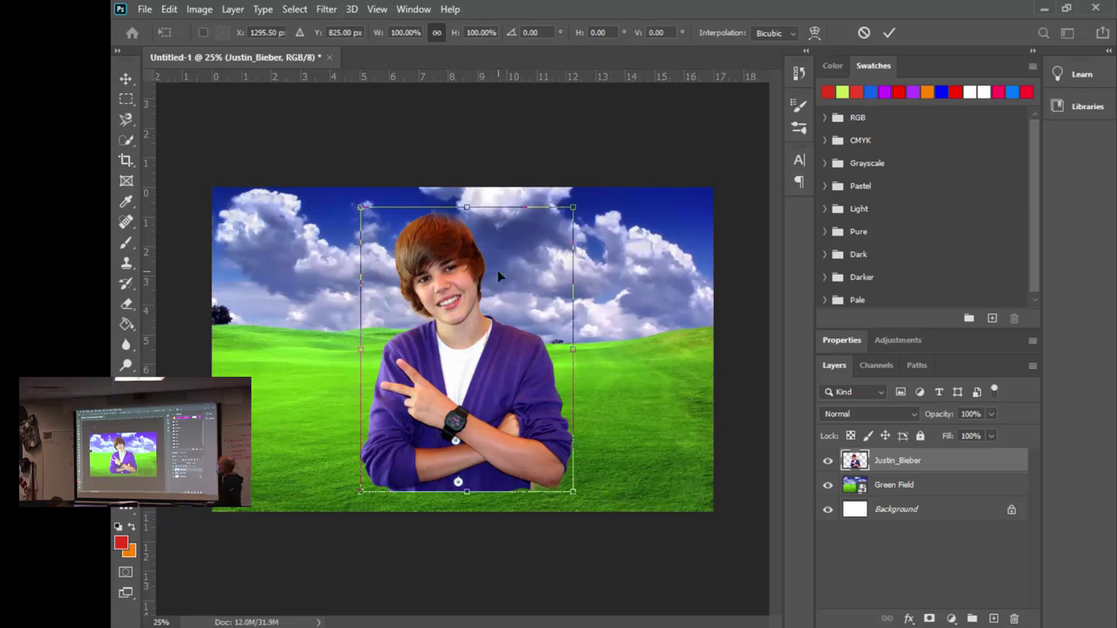
left_click_drag(573, 207, 493, 319)
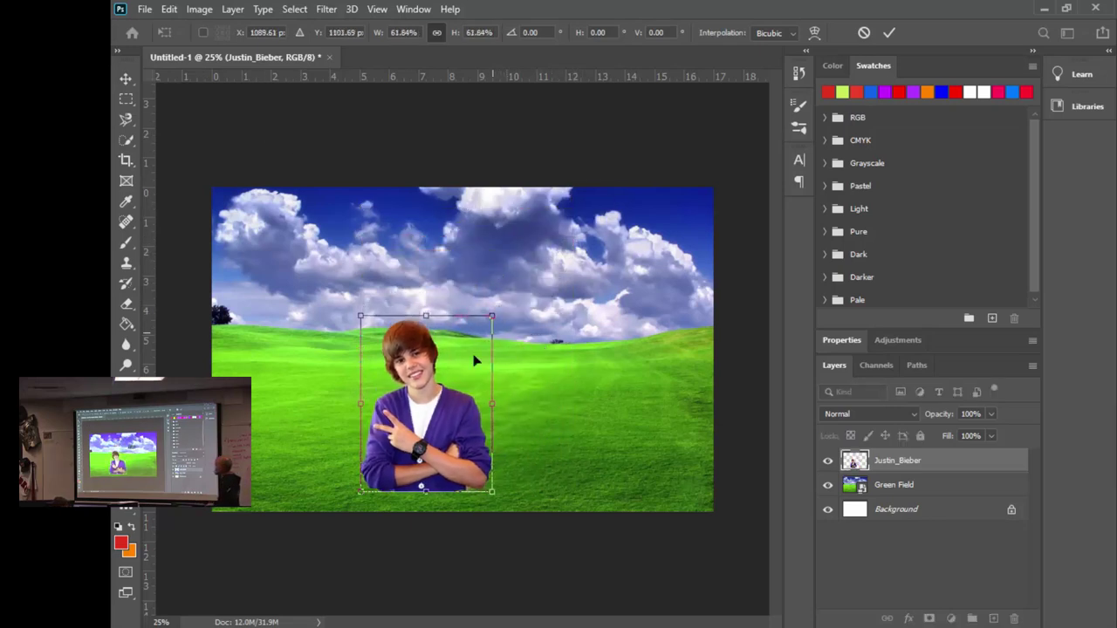
left_click_drag(406, 421, 326, 295)
left_click_drag(402, 202, 377, 238)
left_click_drag(347, 311, 327, 275)
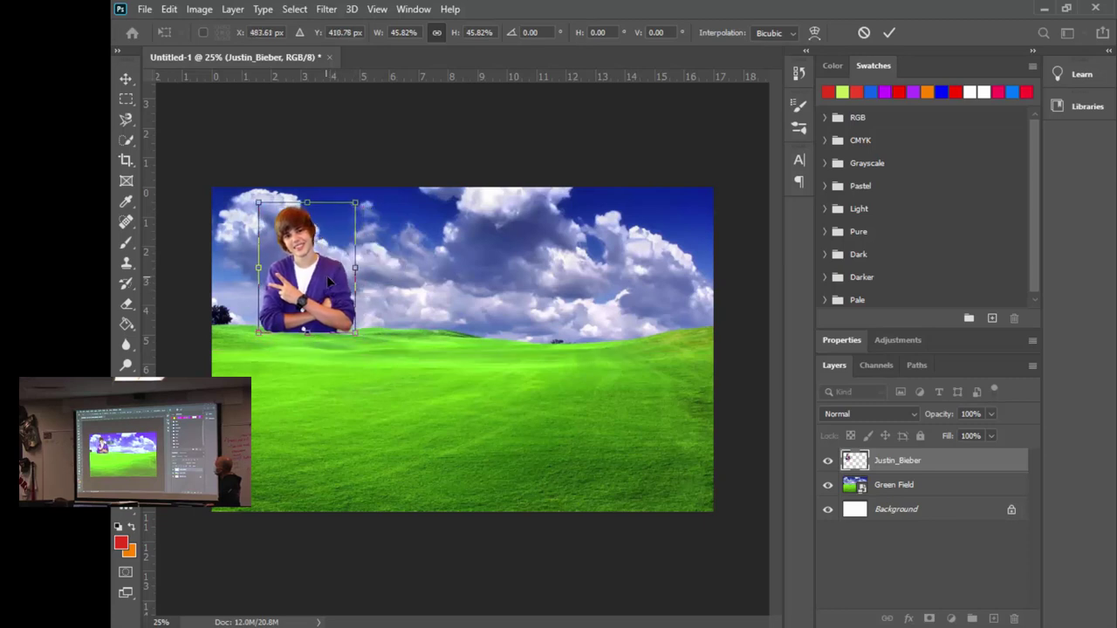
key("Return")
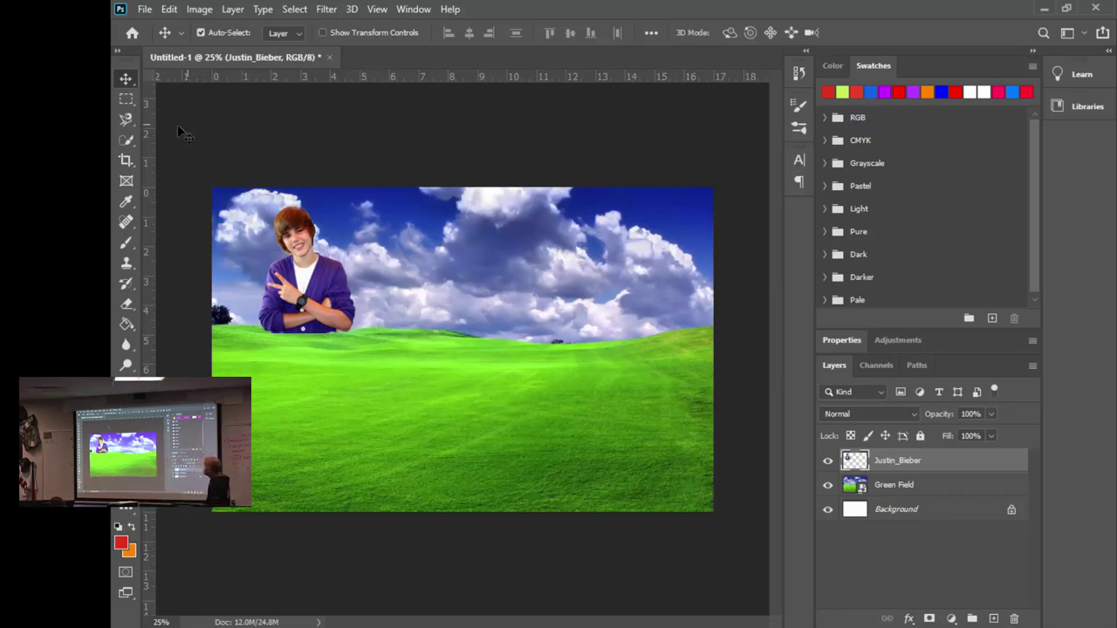
- Set up the Eraser with an 80 px brush tip at 100% hardness
left_click(133, 303)
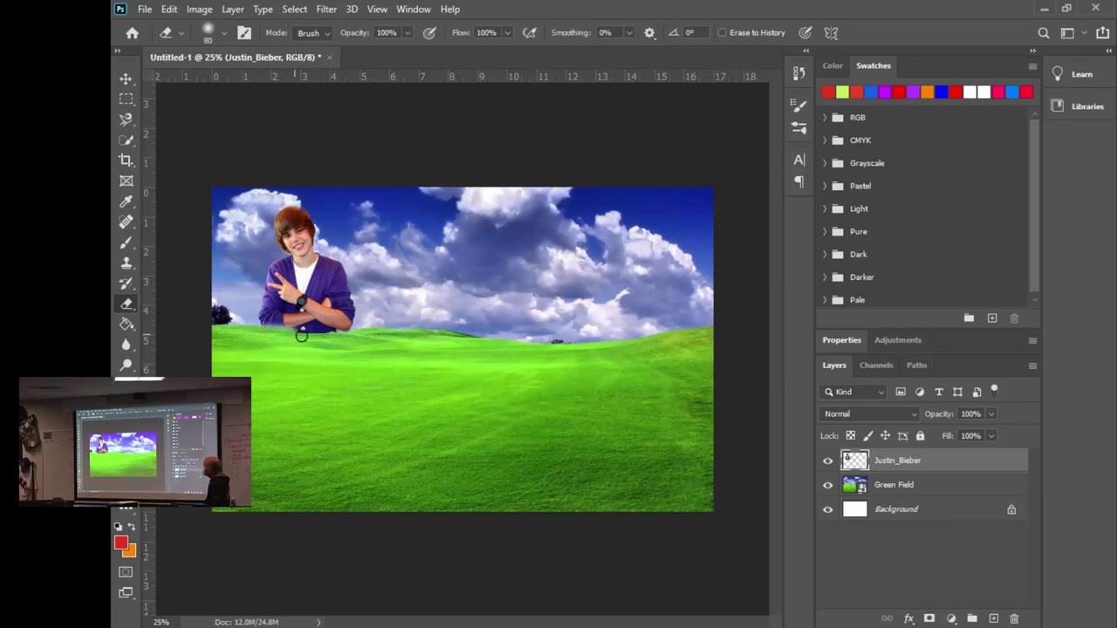
left_click(224, 33)
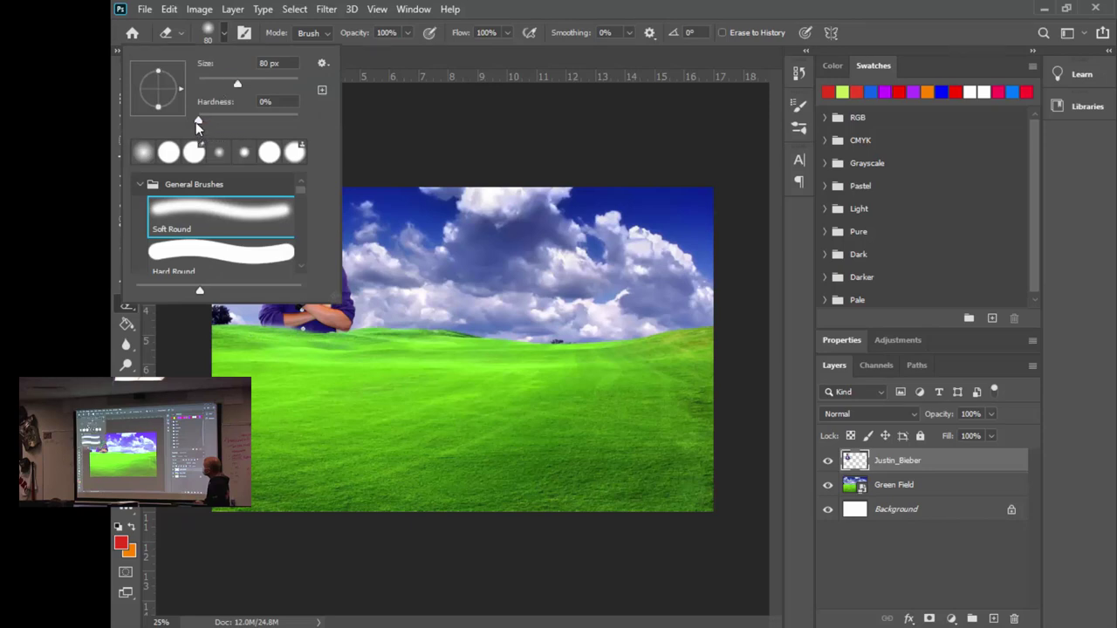
left_click_drag(197, 120, 301, 121)
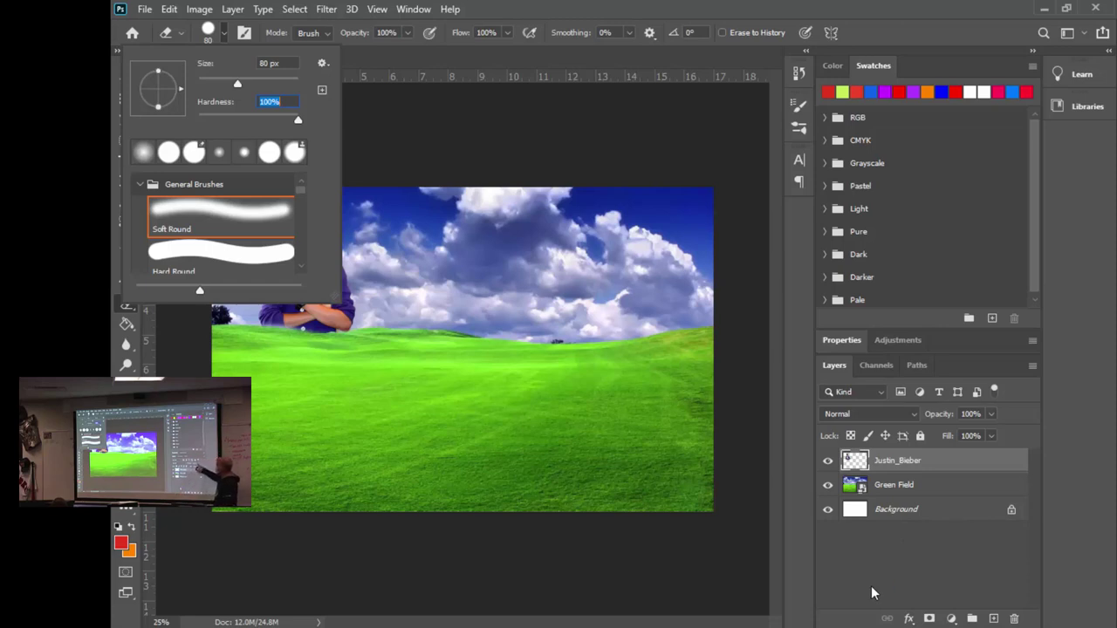
- Try lowering the Justin_Bieber layer's opacity to 37%, and restore it to 100%
left_click(992, 413)
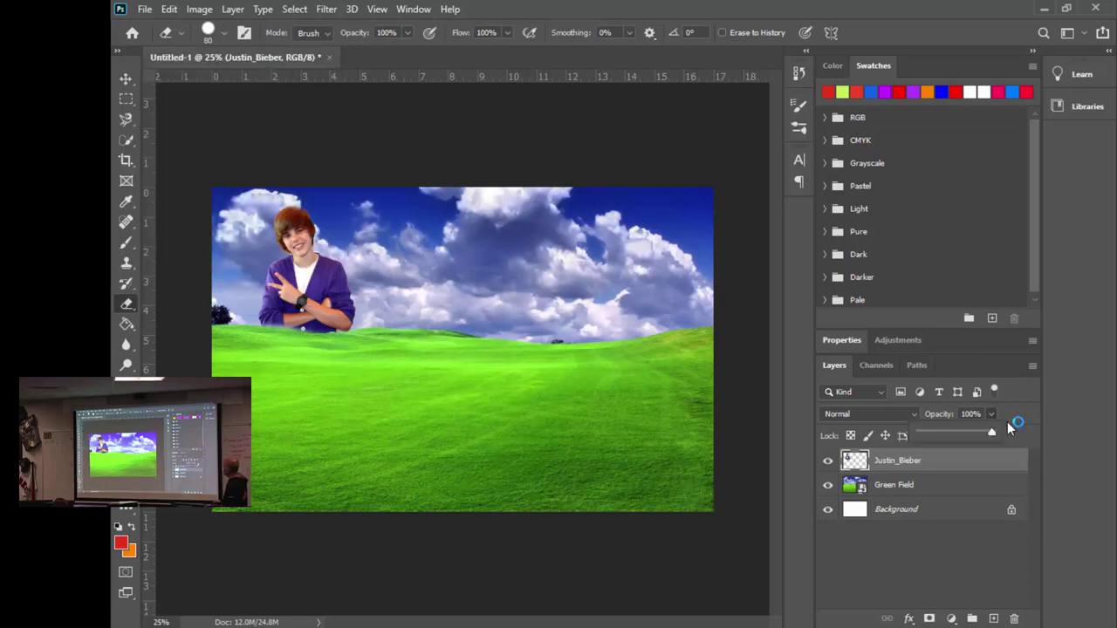
mouse_move(962, 434)
left_mouse_down()
mouse_move(939, 440)
mouse_move(947, 434)
left_mouse_up()
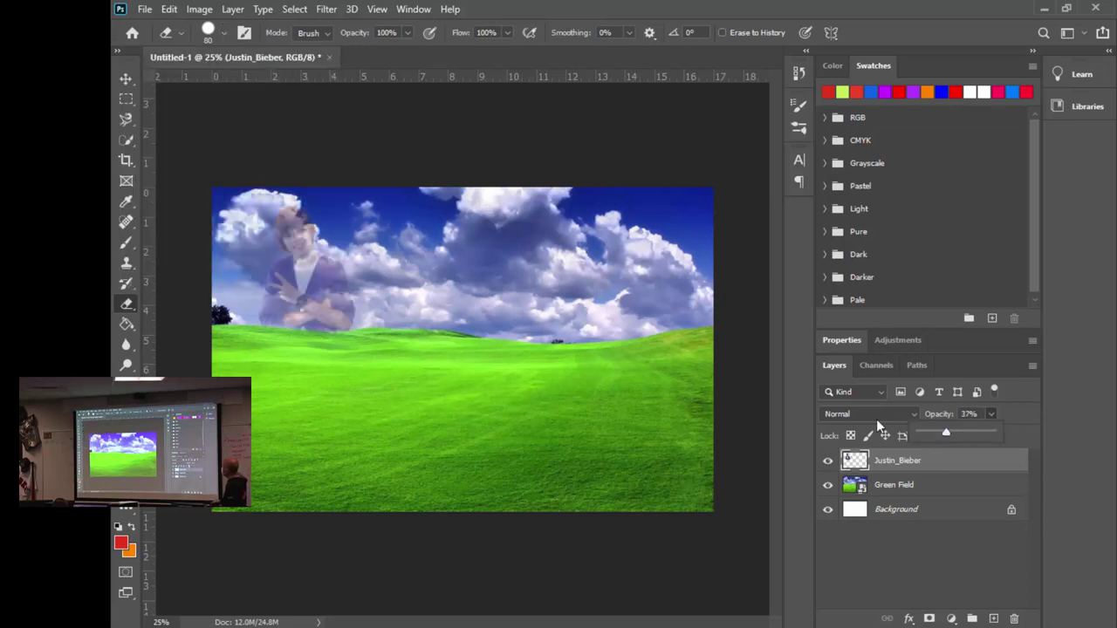
left_click(328, 344)
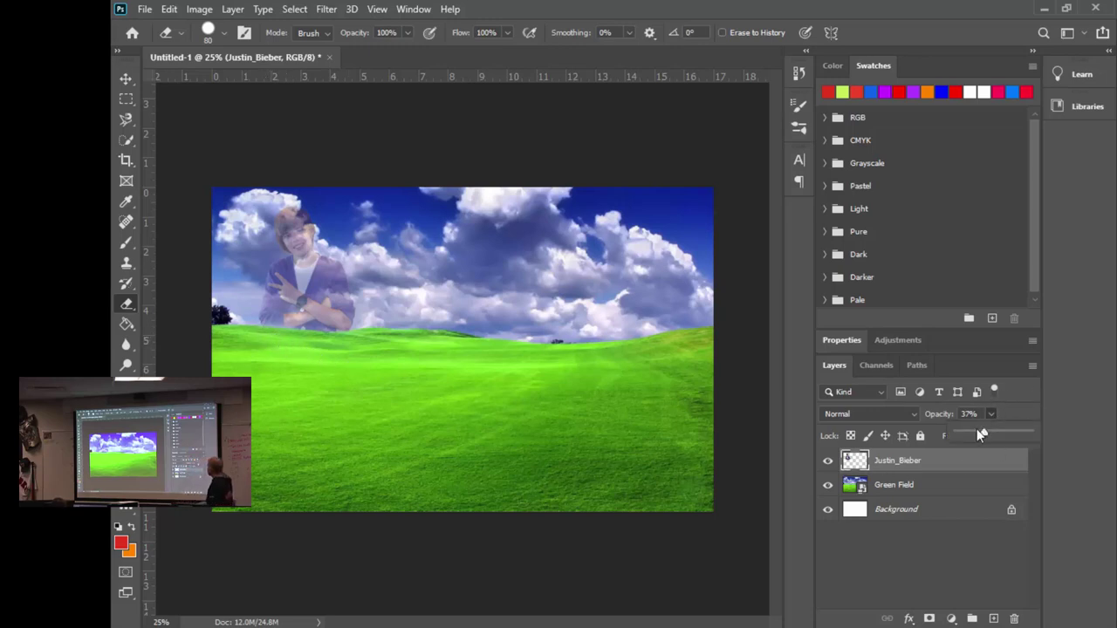
left_click(988, 435)
left_click_drag(1037, 449, 1055, 458)
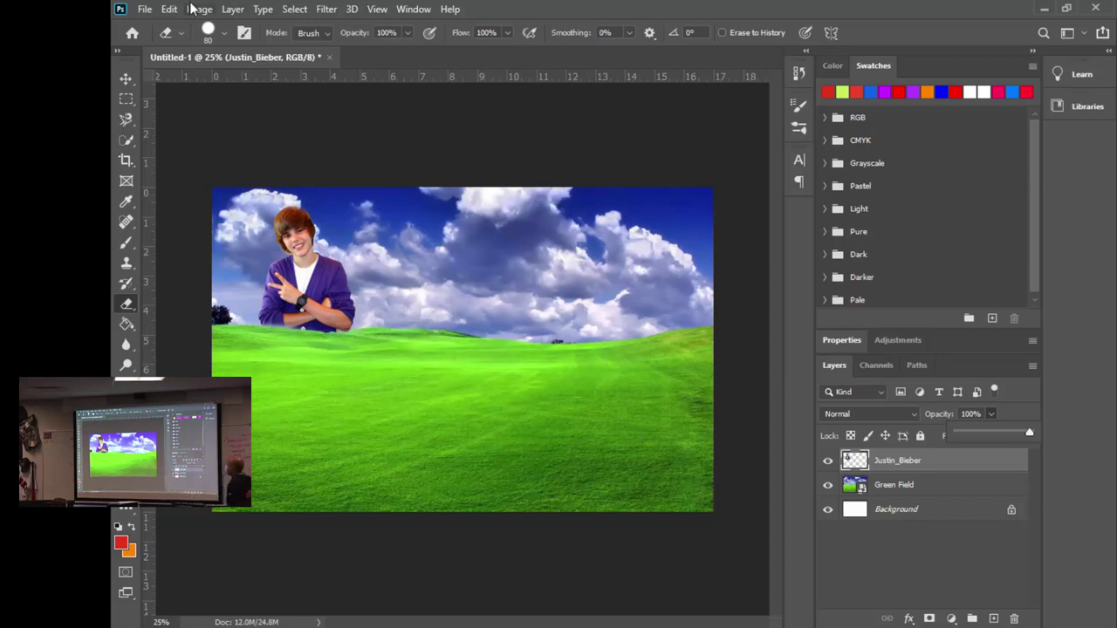
- Place Hannah Montana.jpg from the Digital Media folder as an embedded image at its default size and commit it
left_click(143, 9)
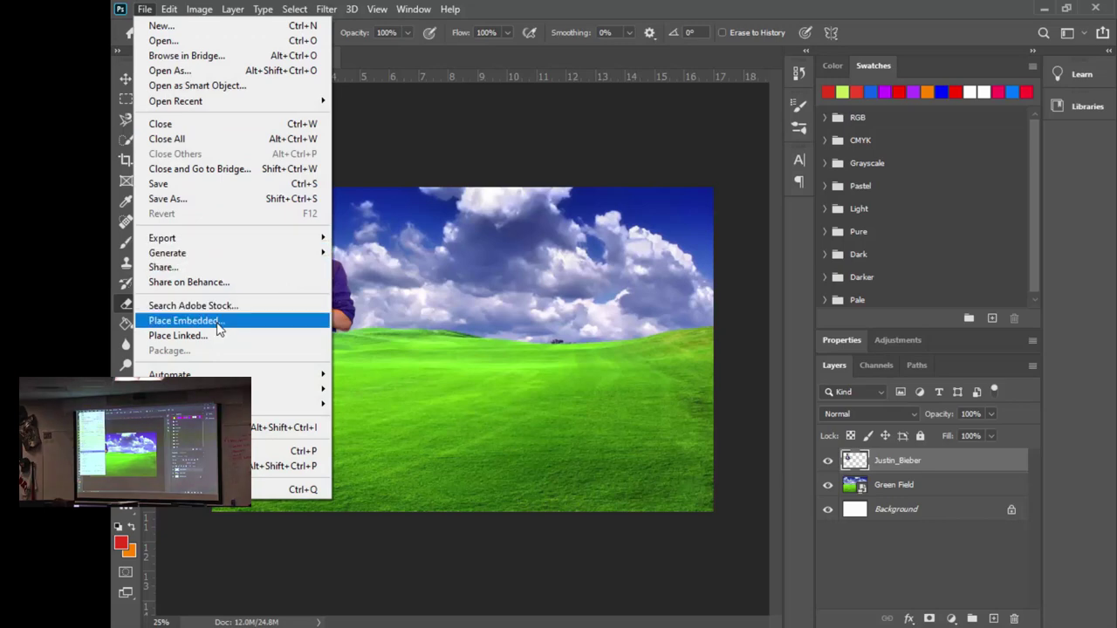
left_click(183, 320)
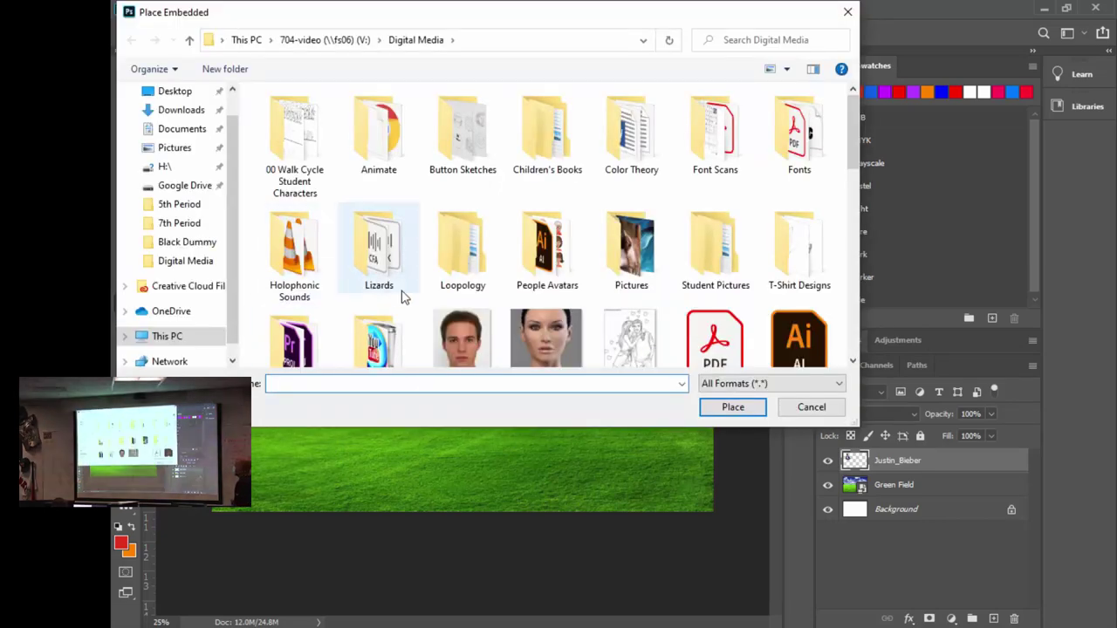
scroll(590, 229, "down", 3)
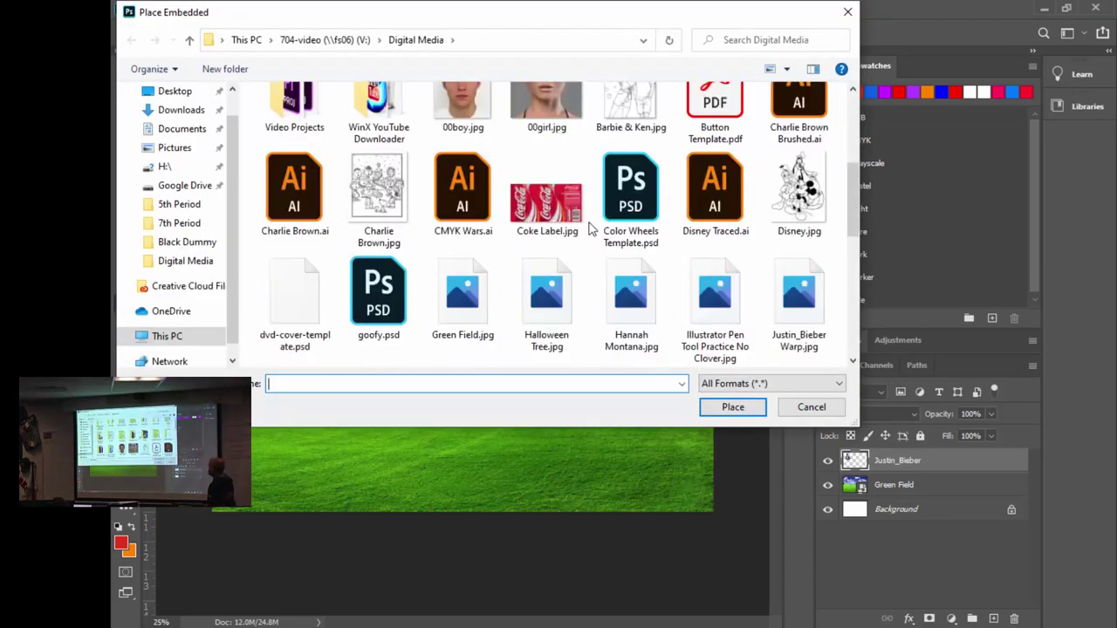
scroll(590, 230, "down", 1)
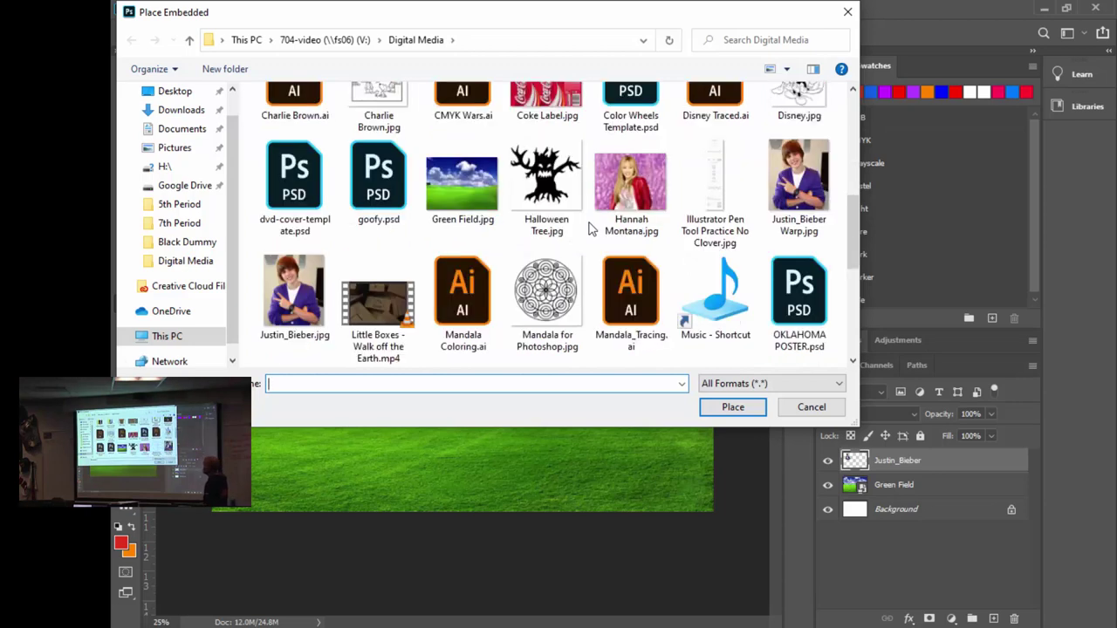
left_click(625, 196)
double_click(623, 193)
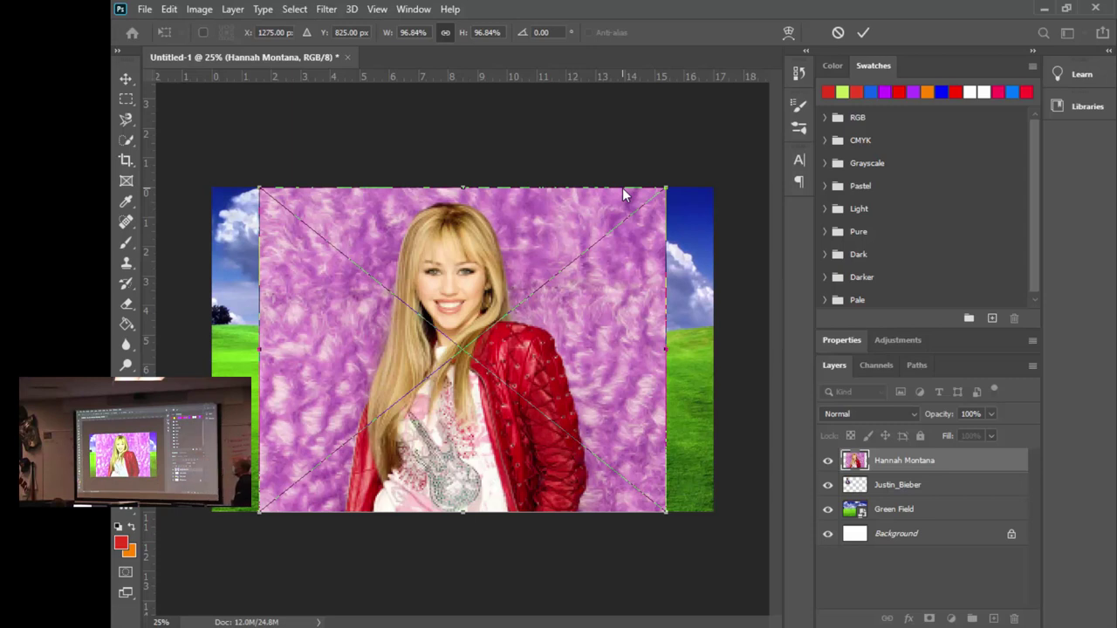
key("Return")
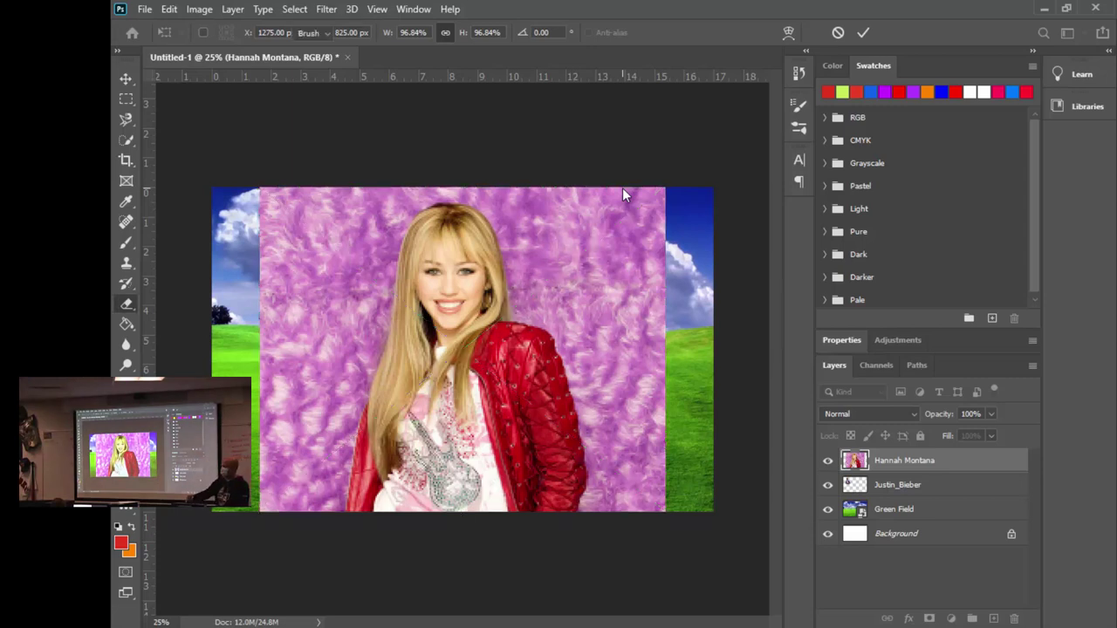
- Select the entire pink fur background around the figure on the Hannah Montana layer with the Quick Selection tool
key("e")
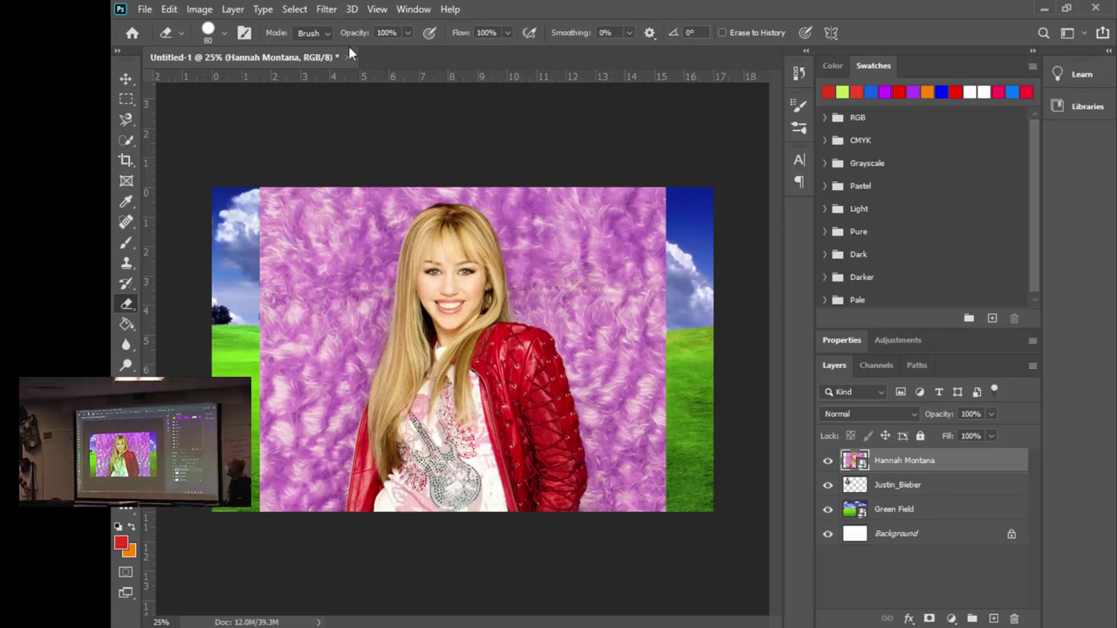
left_click(135, 146)
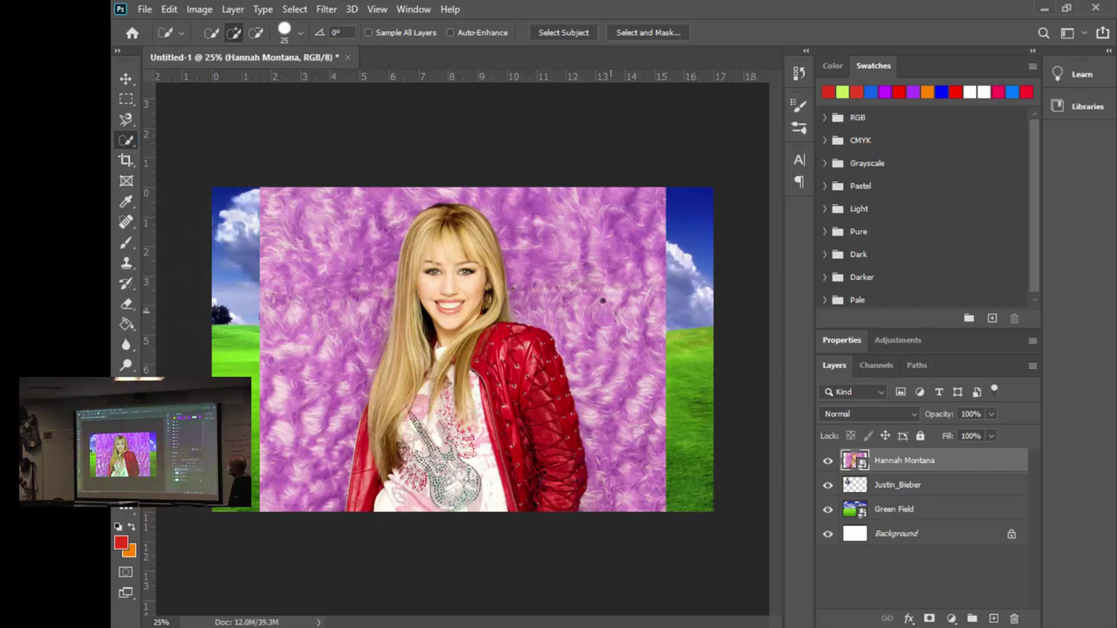
mouse_move(547, 236)
left_mouse_down()
mouse_move(495, 204)
mouse_move(375, 219)
mouse_move(320, 262)
mouse_move(283, 349)
mouse_move(287, 412)
left_mouse_up()
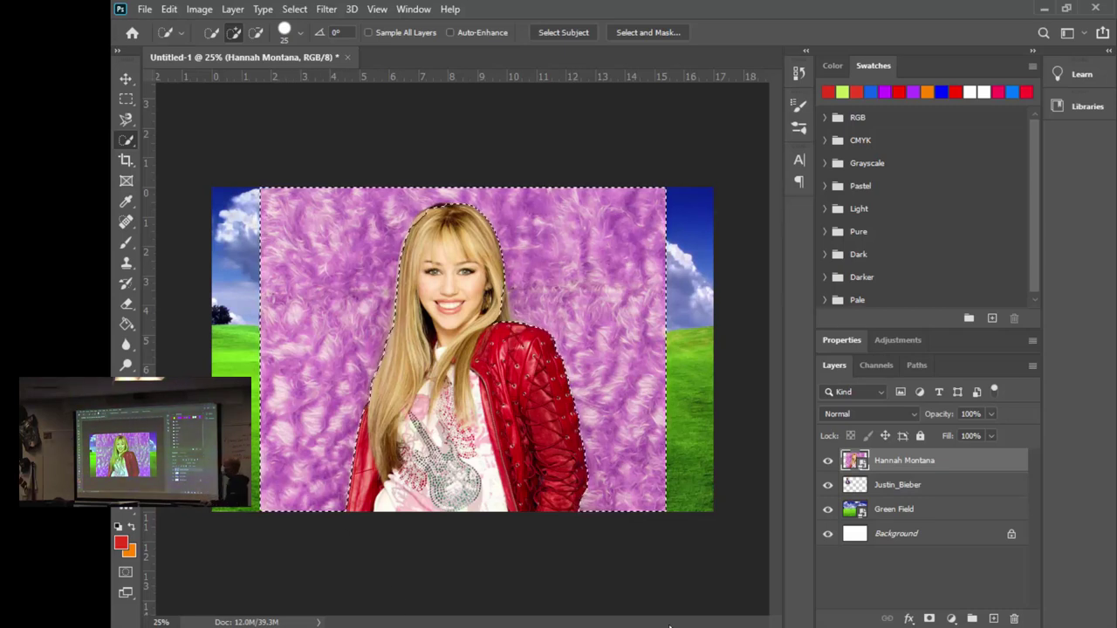
key("alt")
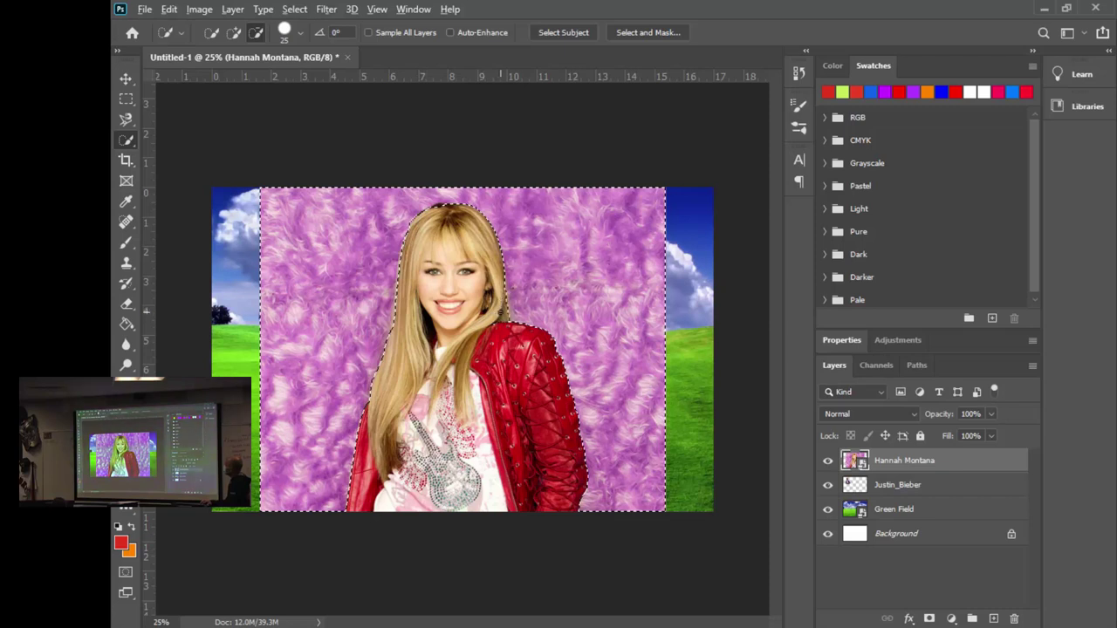
key("alt")
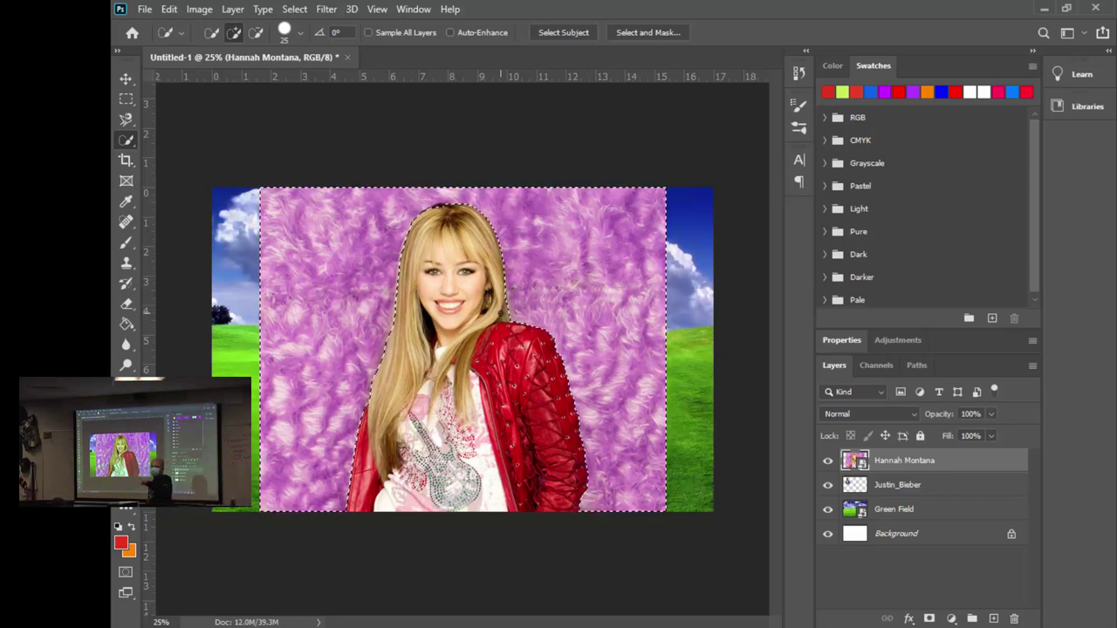
key("ctrl+d")
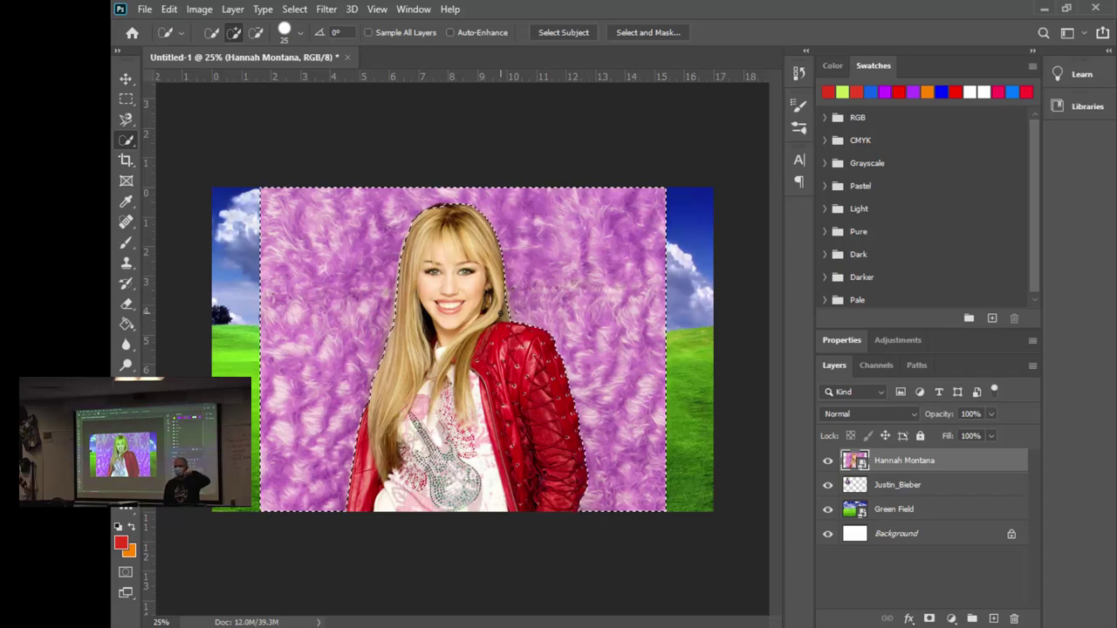
key("ctrl+d")
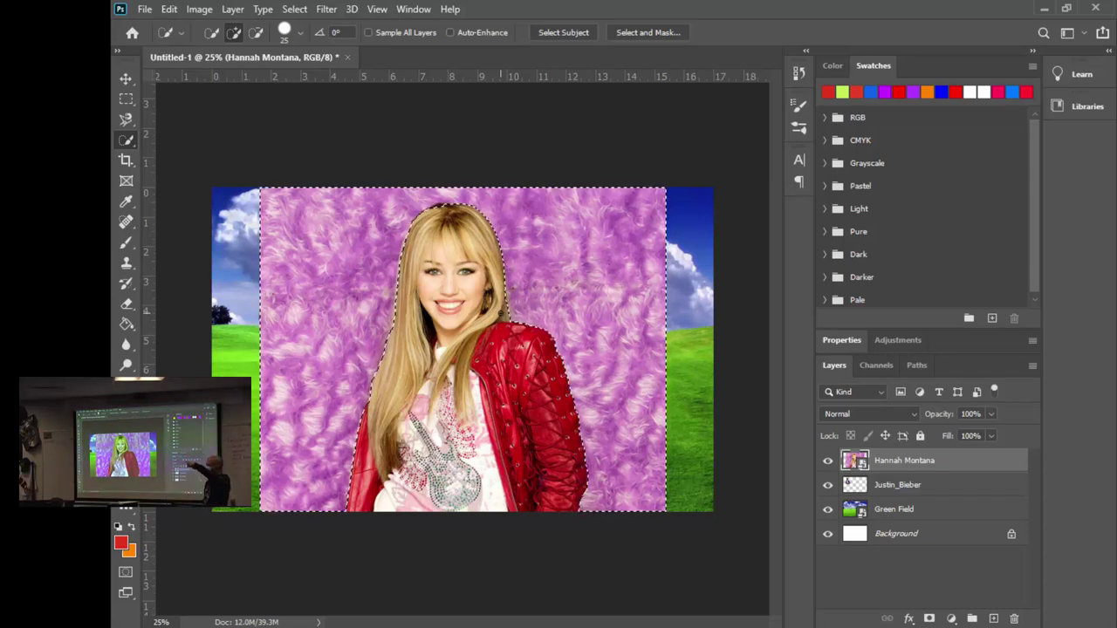
- Rasterize the Hannah Montana layer, delete the selected pink background, and deselect
right_click(905, 463)
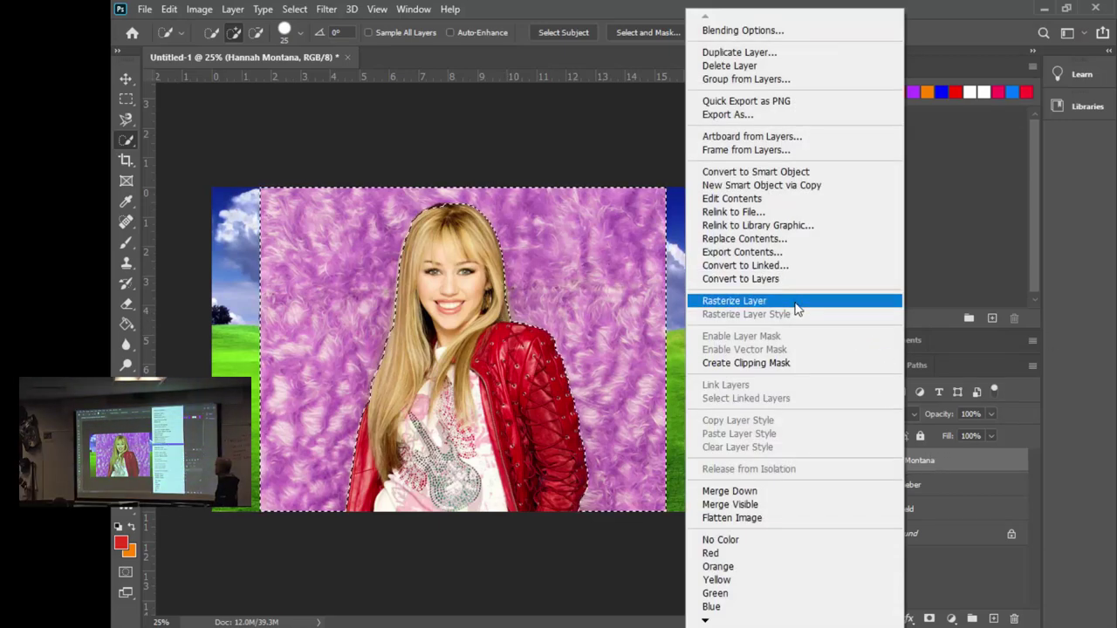
left_click(797, 305)
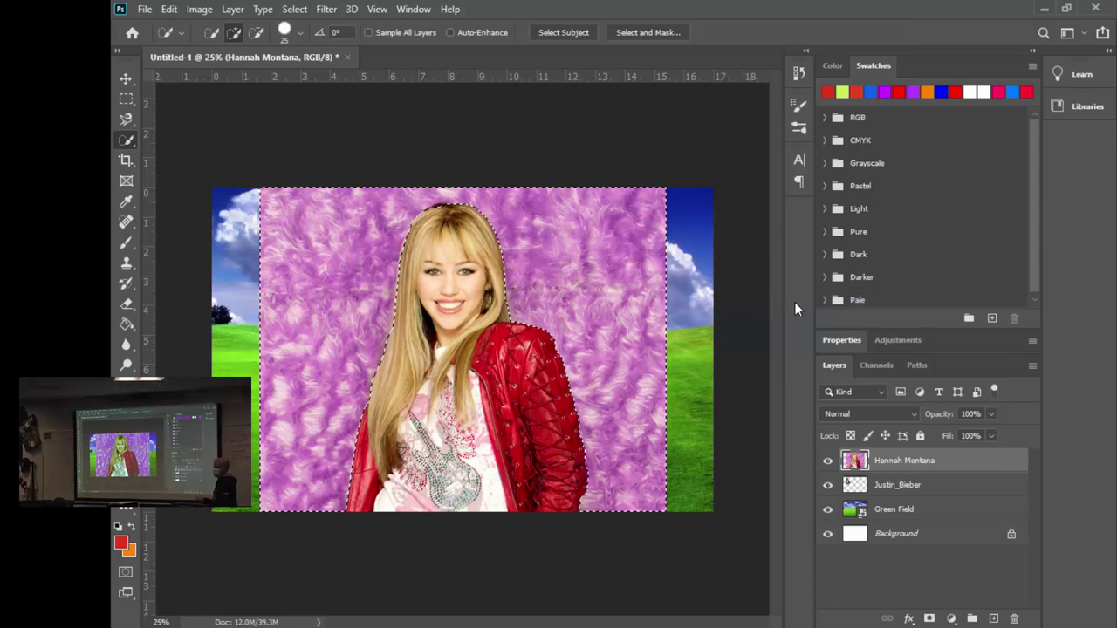
key("Delete")
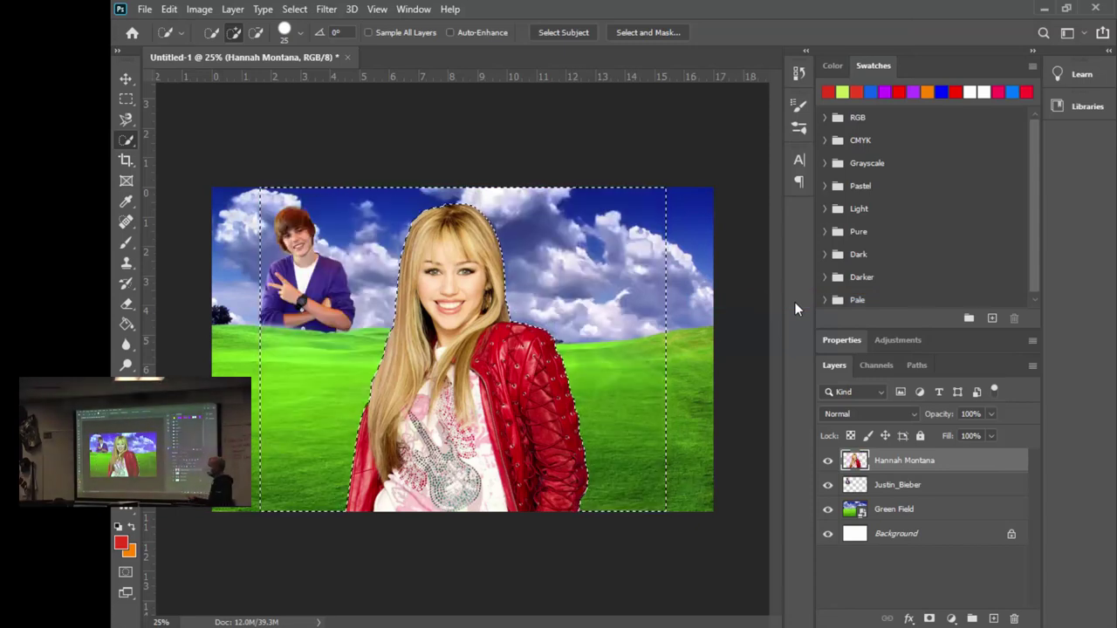
key("ctrl+d")
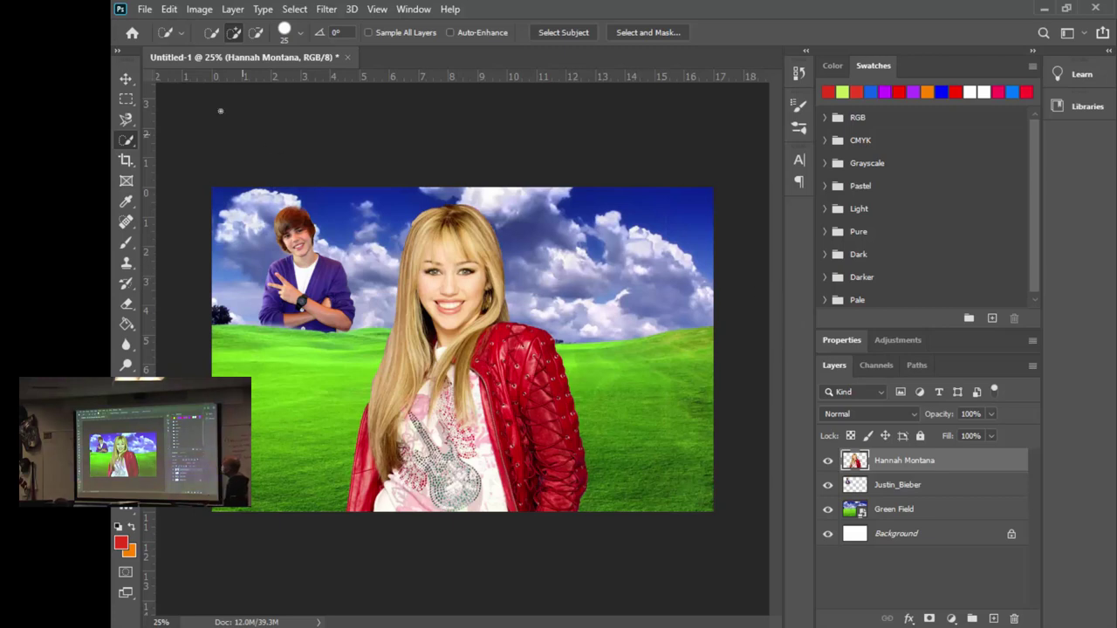
- Scale the Hannah Montana cut-out proportionally to a little over half size, place it at the picture's right edge across the horizon, and commit
left_click(125, 79)
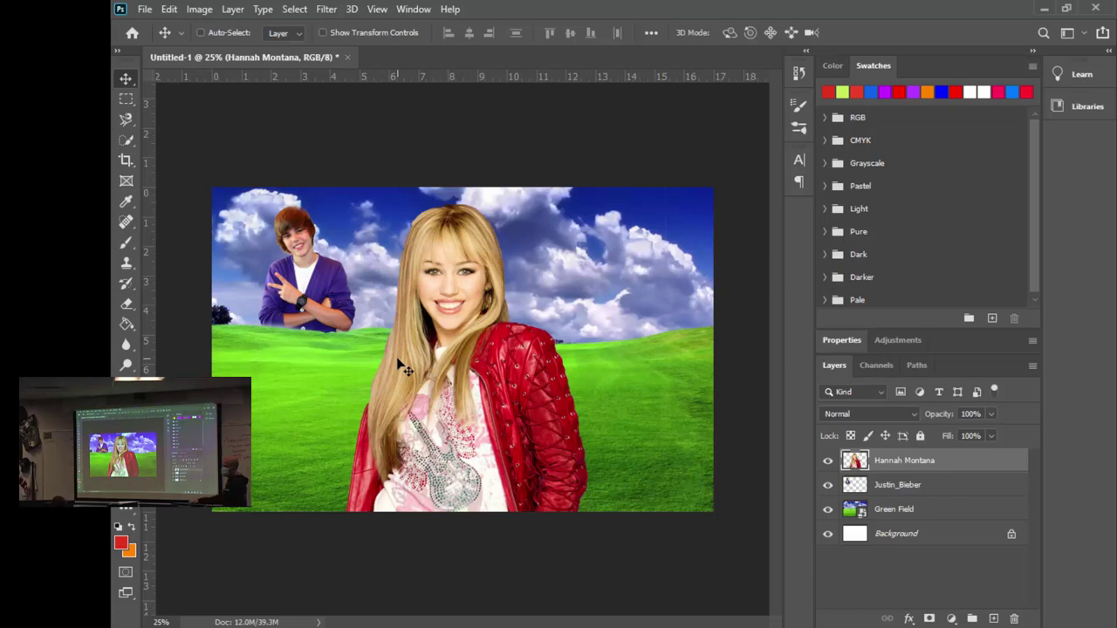
key("ctrl+y")
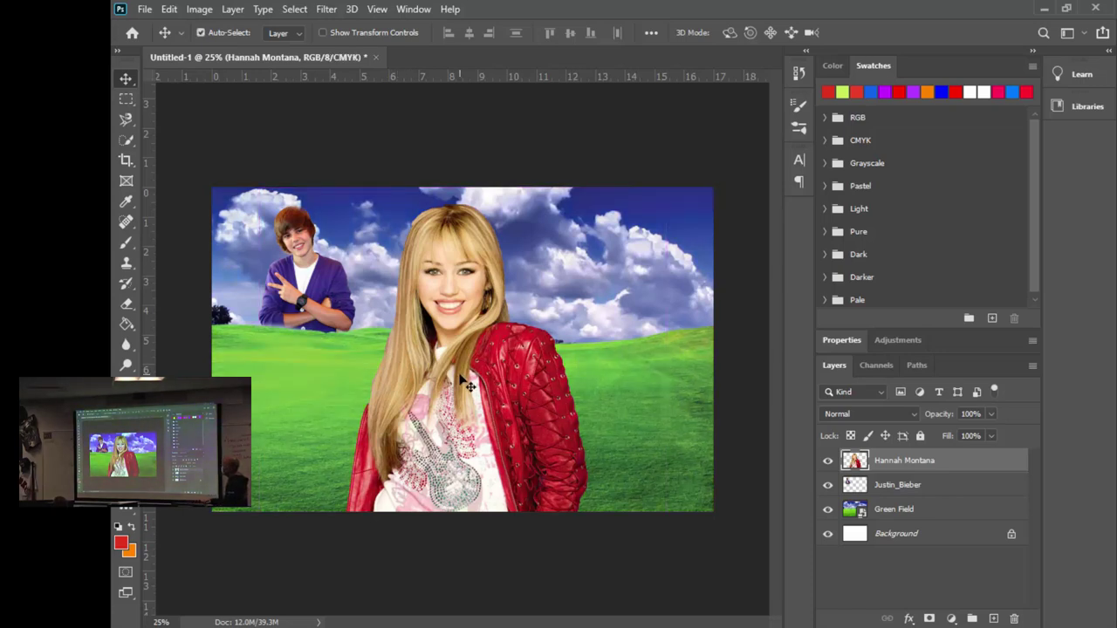
key("ctrl+t")
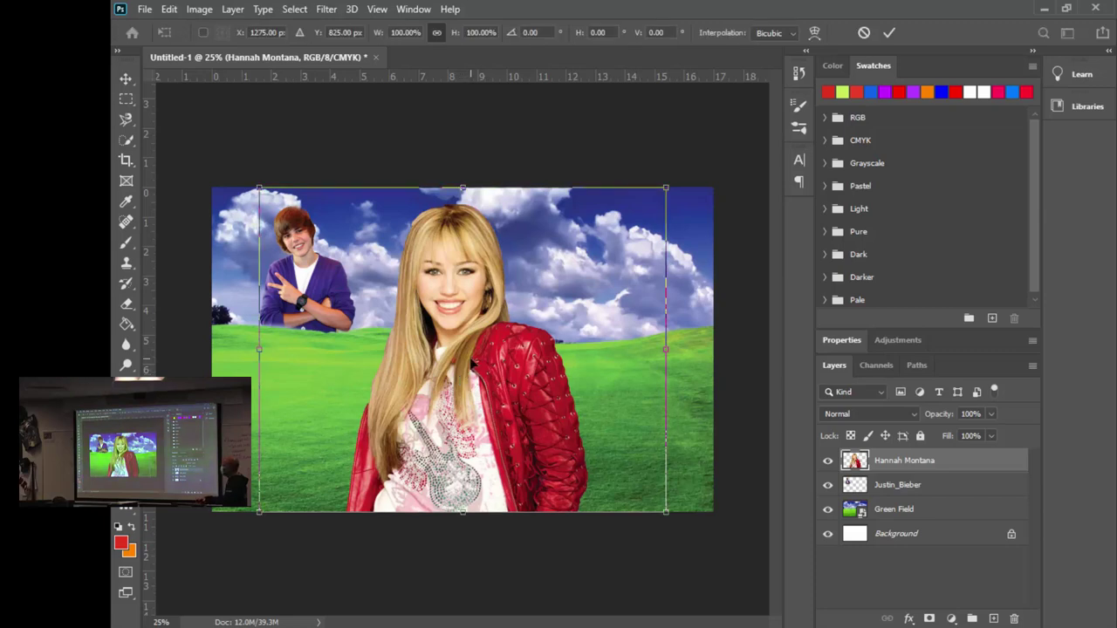
left_click_drag(665, 189, 506, 366)
left_click_drag(437, 431, 726, 277)
key("Return")
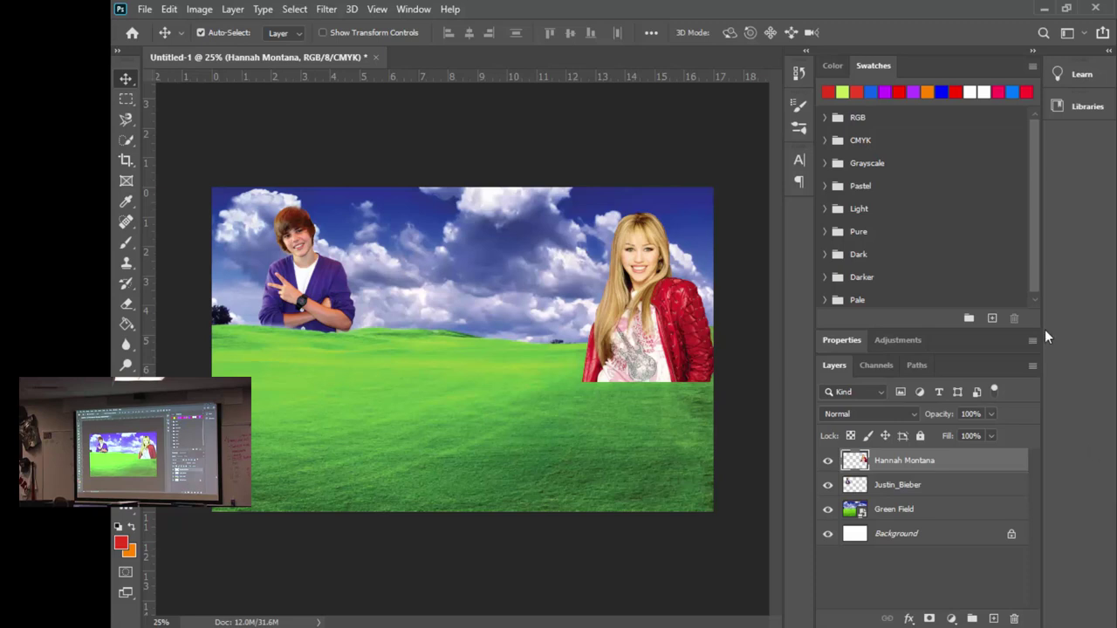
- Place Selena-Gomez.jpg from the Digital Media folder as an embedded image in the centre of the picture and commit it
left_click(145, 8)
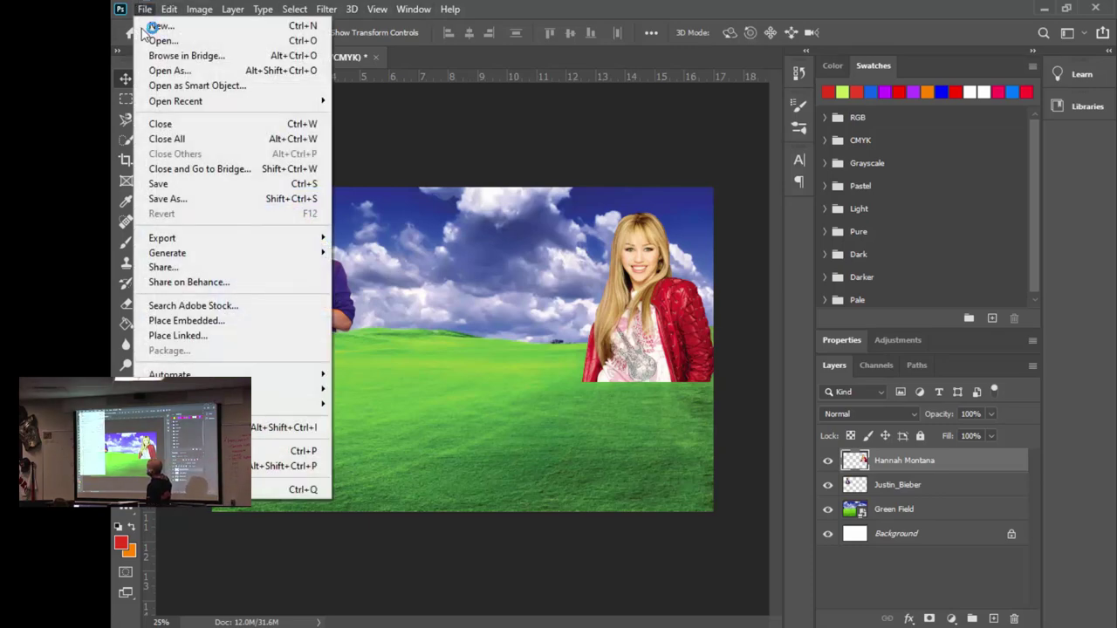
left_click(209, 319)
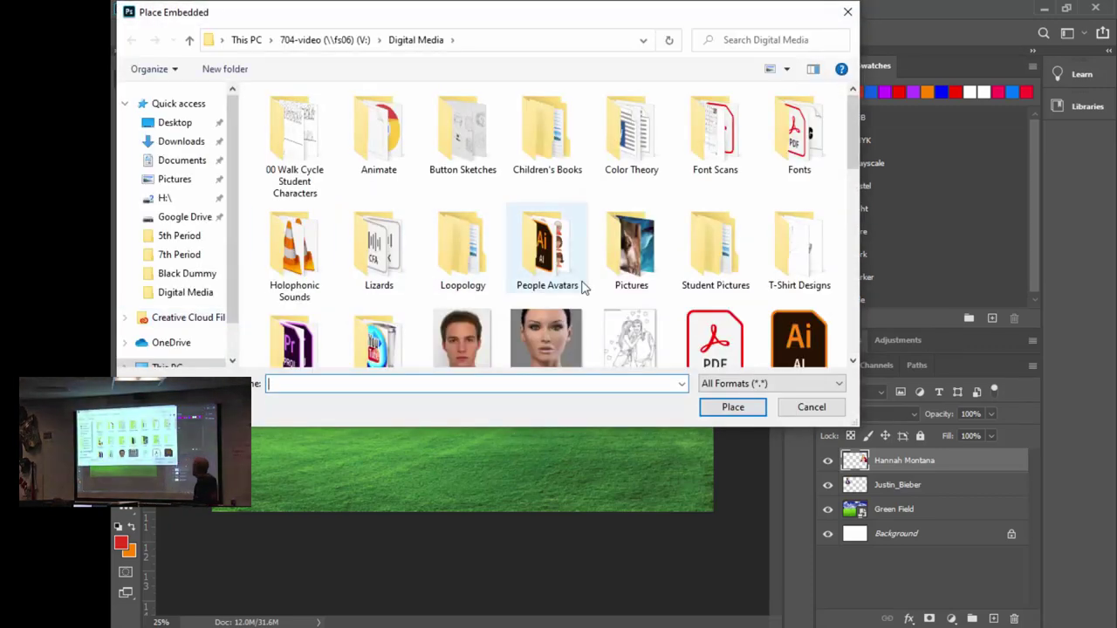
scroll(583, 288, "down", 5)
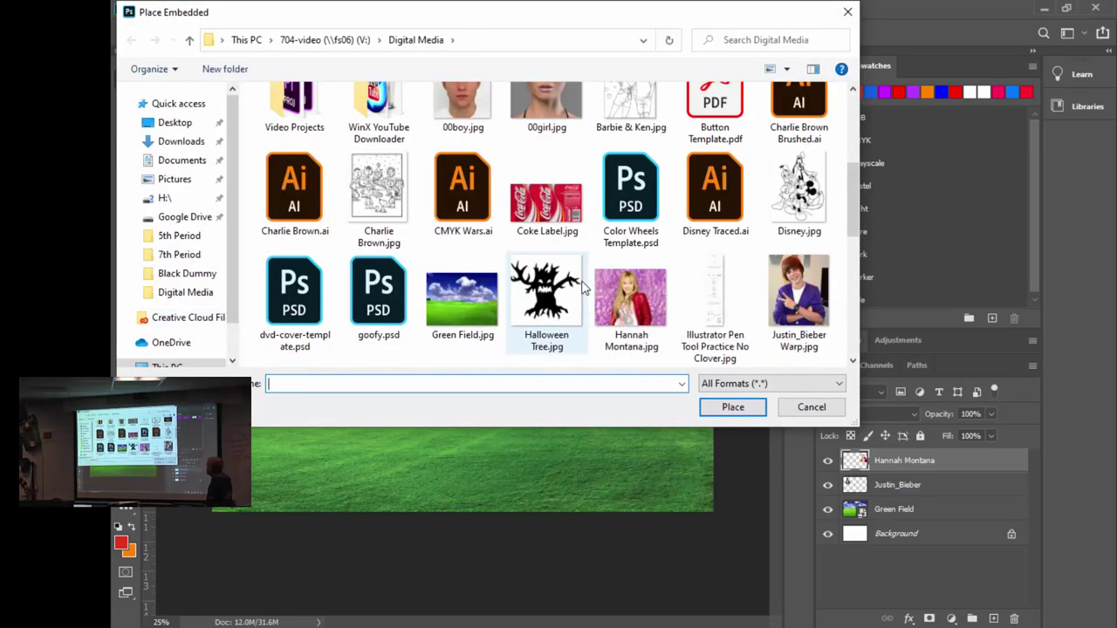
scroll(583, 287, "down", 2)
scroll(583, 288, "down", 2)
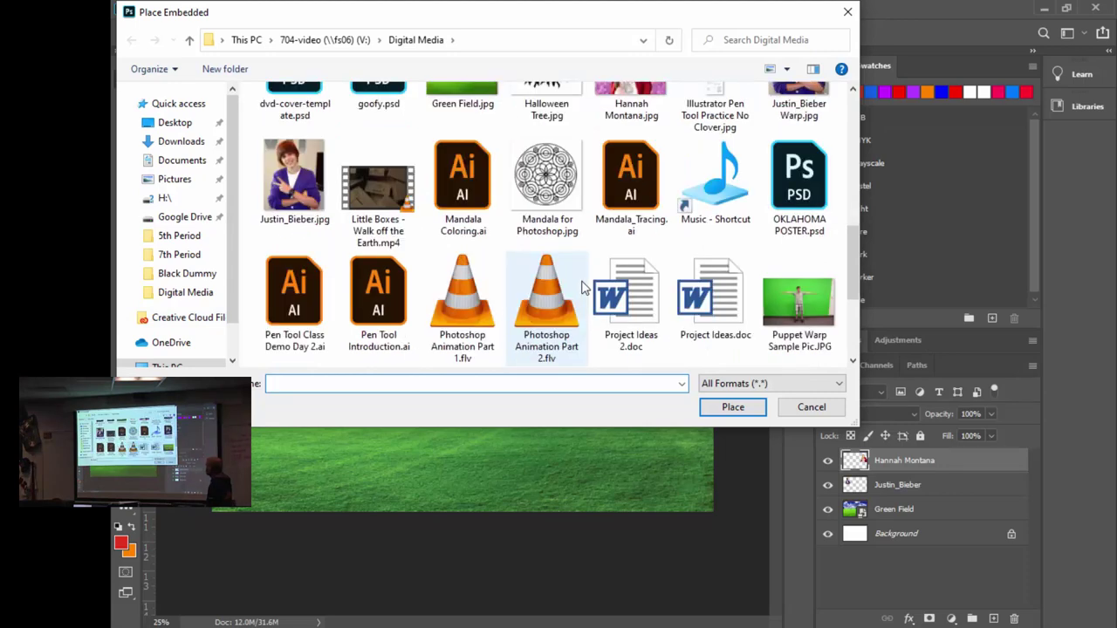
scroll(583, 288, "down", 2)
scroll(571, 283, "down", 2)
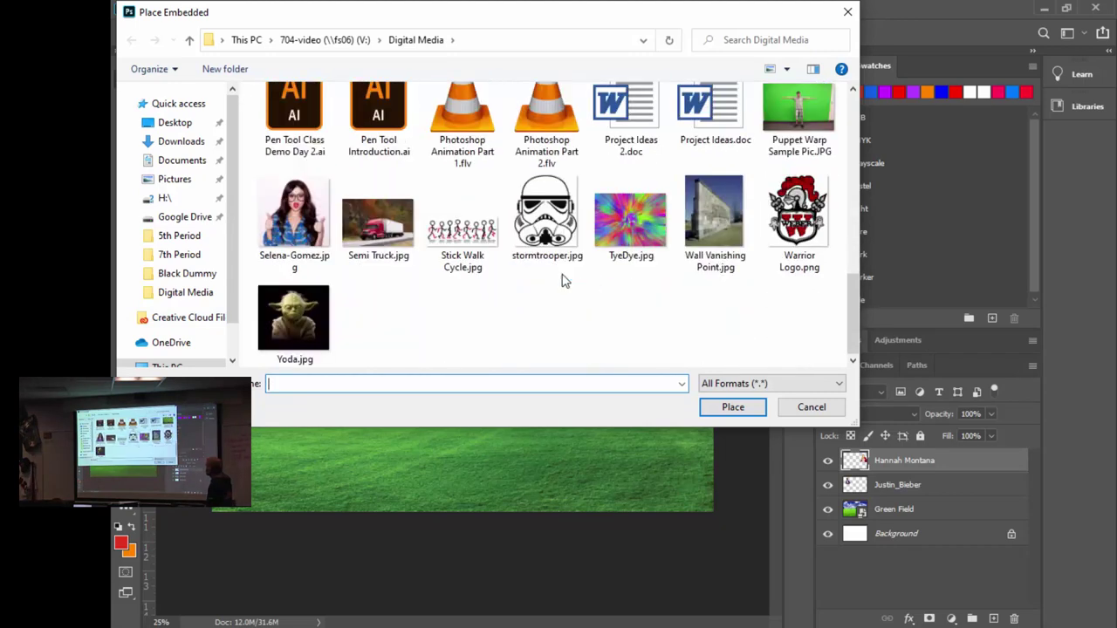
double_click(295, 206)
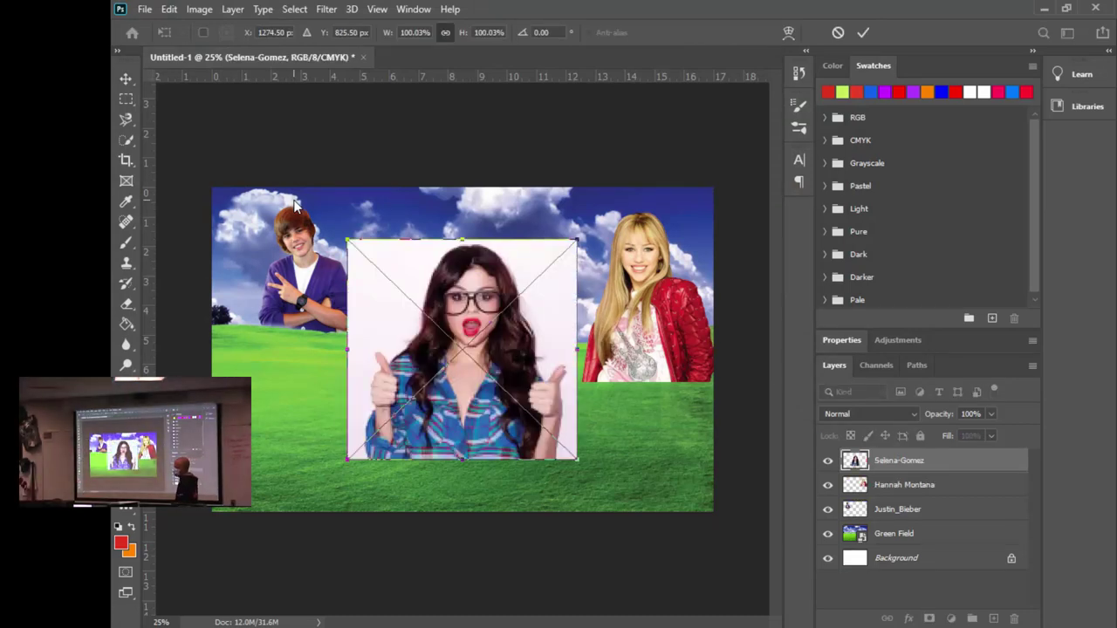
key("Return")
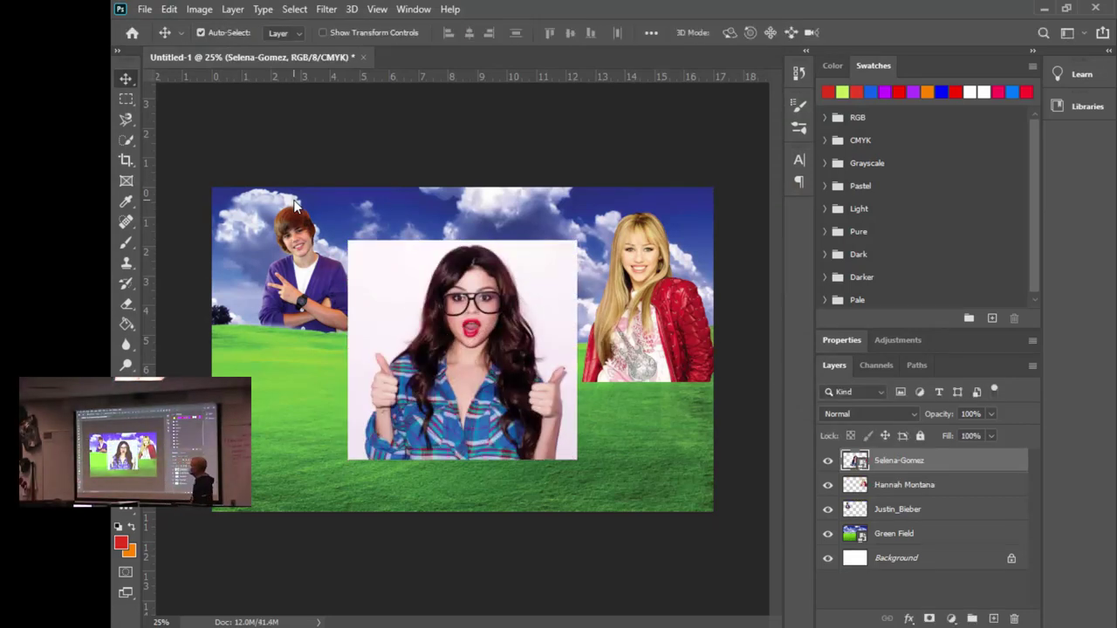
- Rasterize the Selena-Gomez layer and switch to the Magic Wand tool
right_click(918, 459)
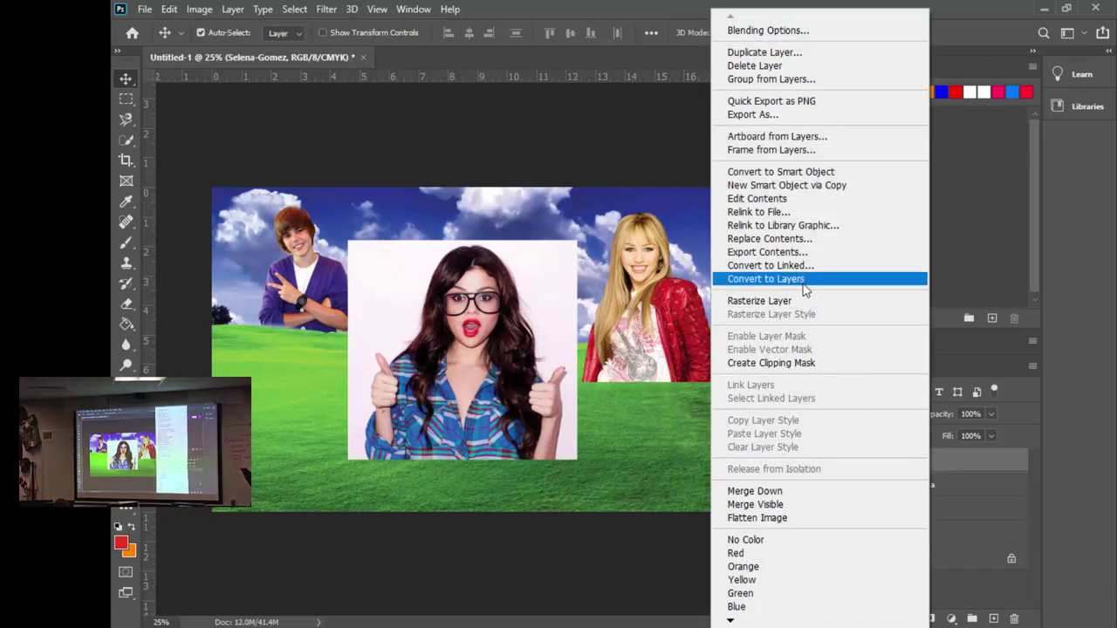
left_click(814, 300)
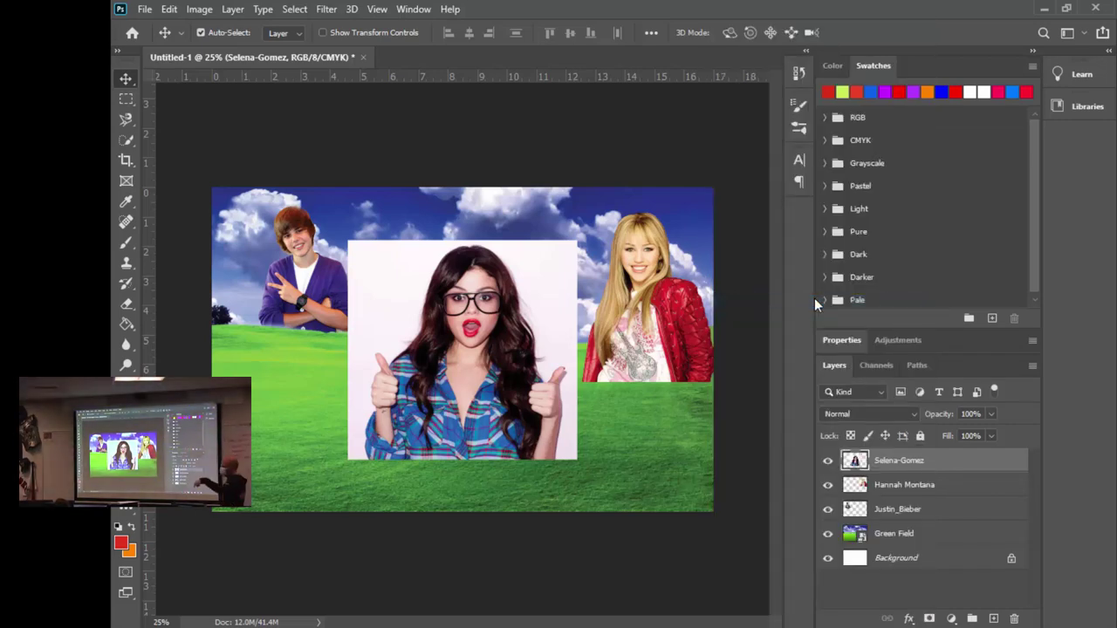
left_click(123, 142)
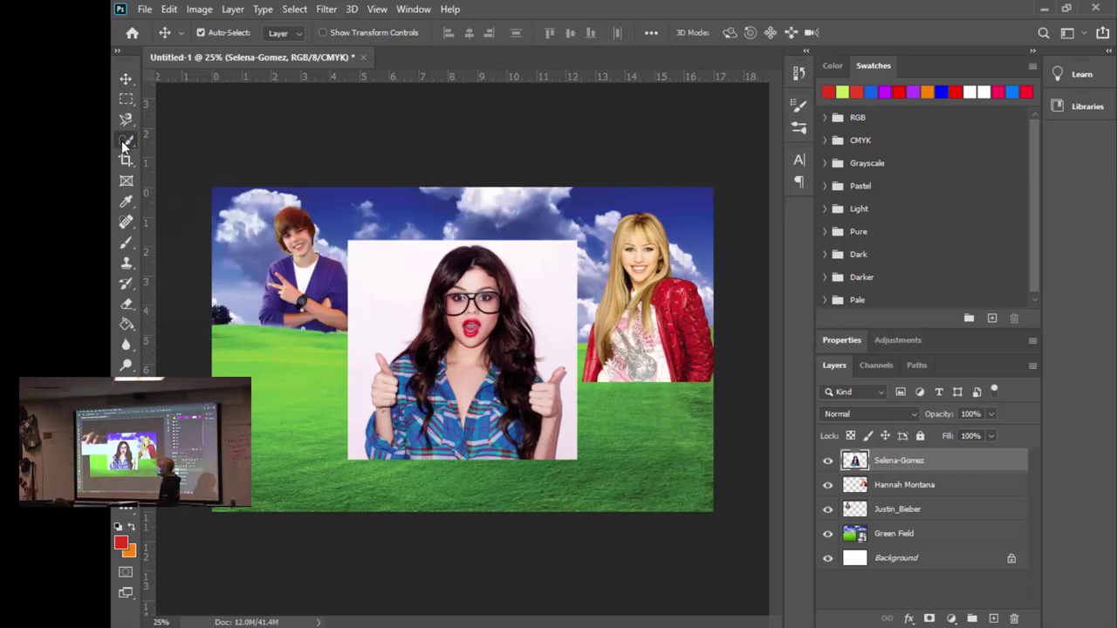
left_click_drag(123, 141, 222, 175)
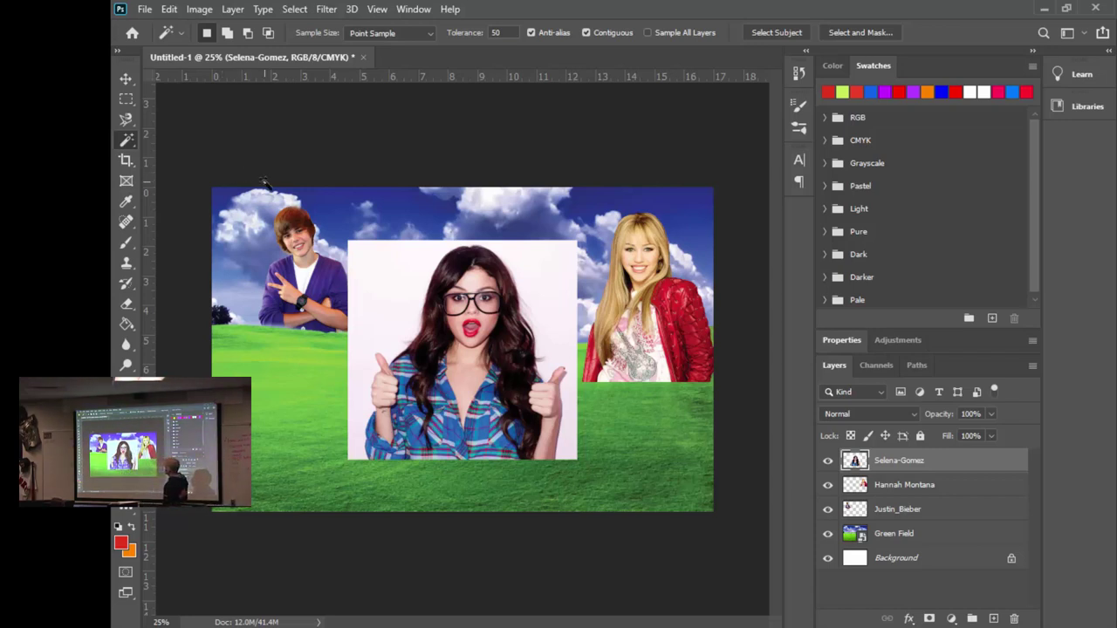
- Try deleting the white background around the figure with the Magic Wand at a tolerance of 50, deselect, and undo the deletion and selection
left_click(547, 287)
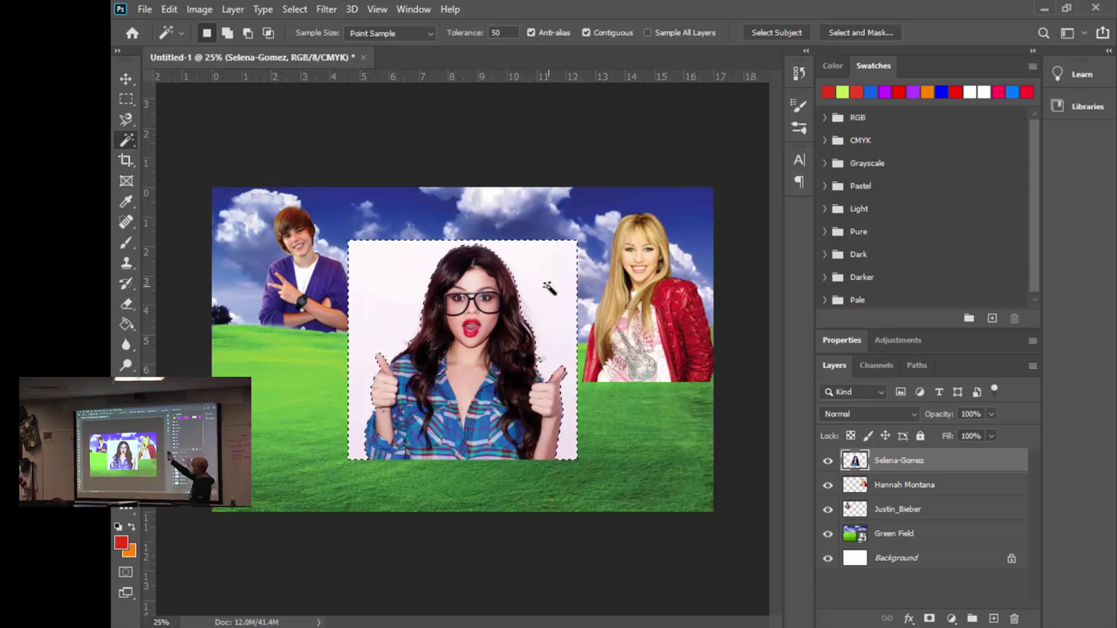
key("Delete")
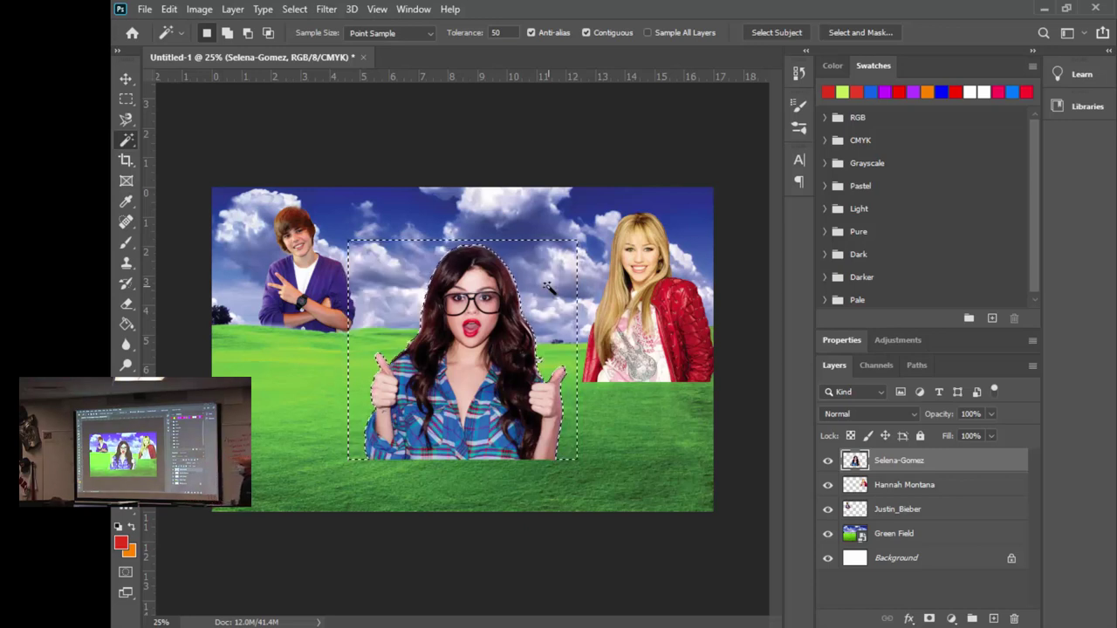
key("ctrl+d")
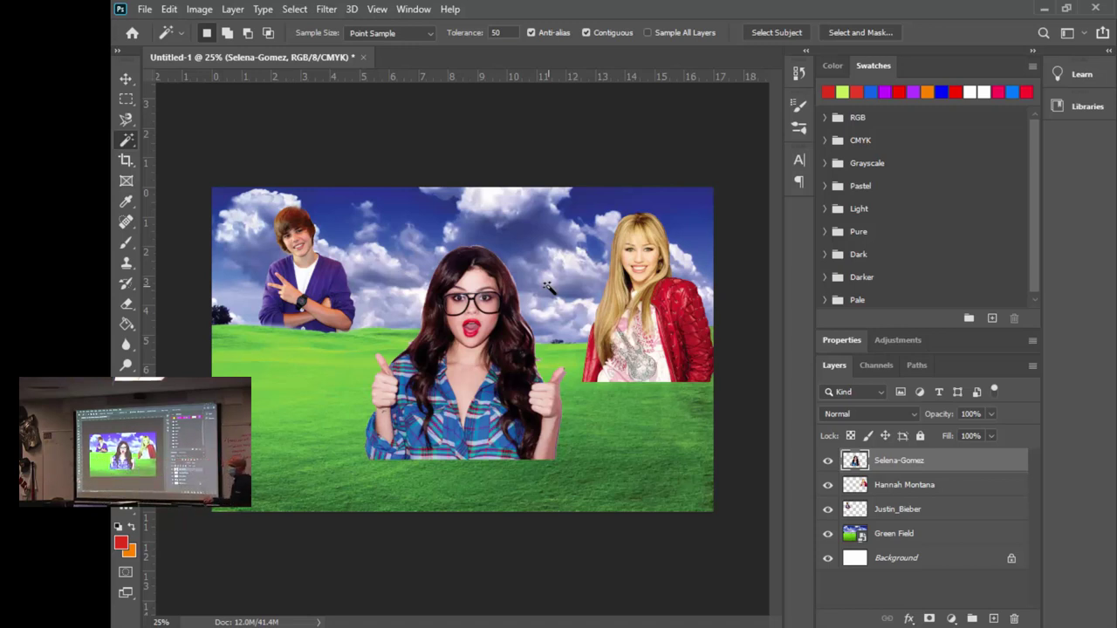
key("ctrl+z")
key("ctrl+z")
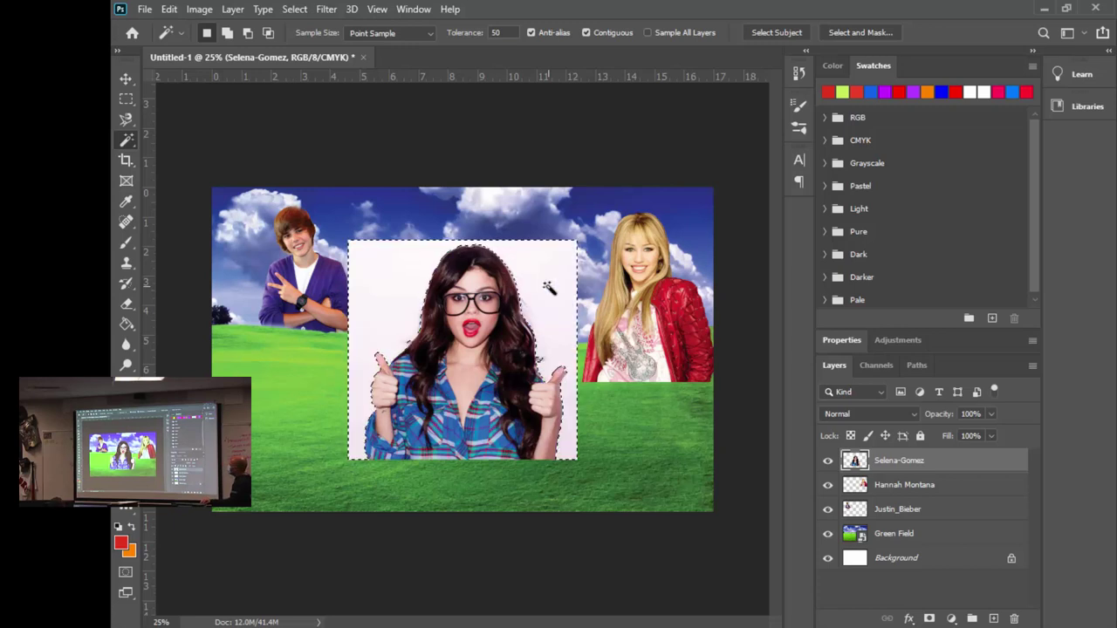
key("ctrl+z")
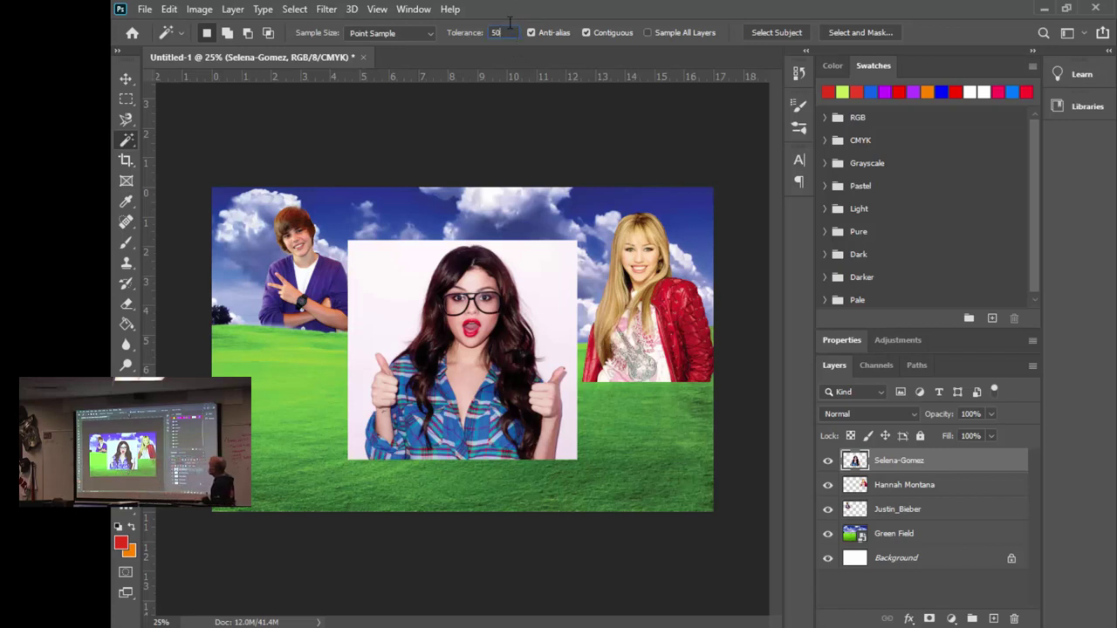
- Try Magic Wand selections of the Selena-Gomez layer's white background at a tolerance of 2 and then 10
type("2")
left_click(552, 275)
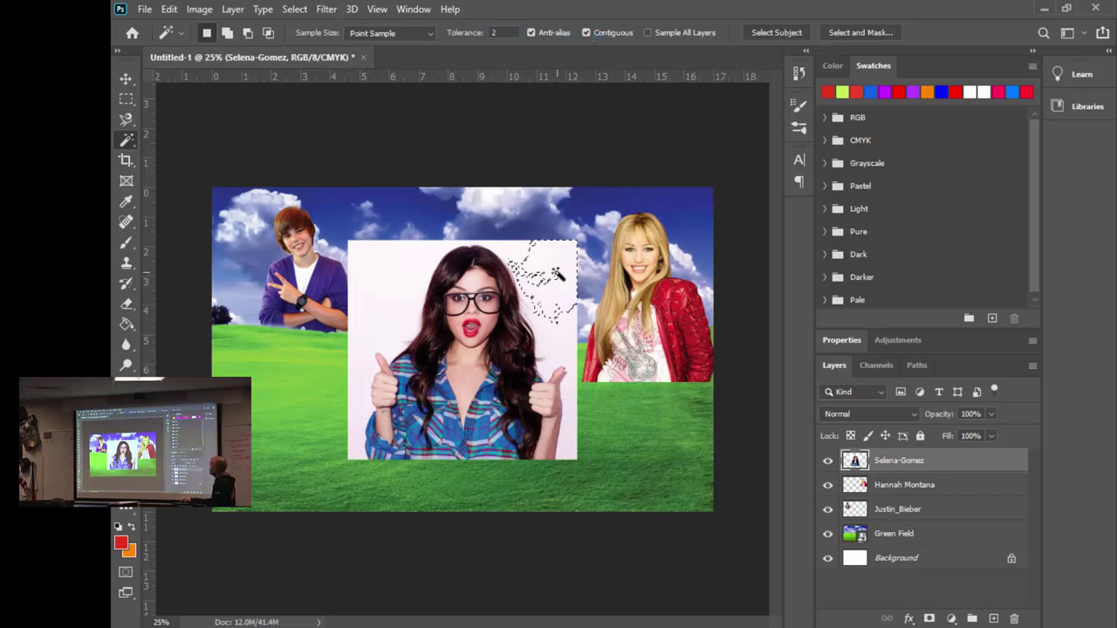
left_click(565, 355)
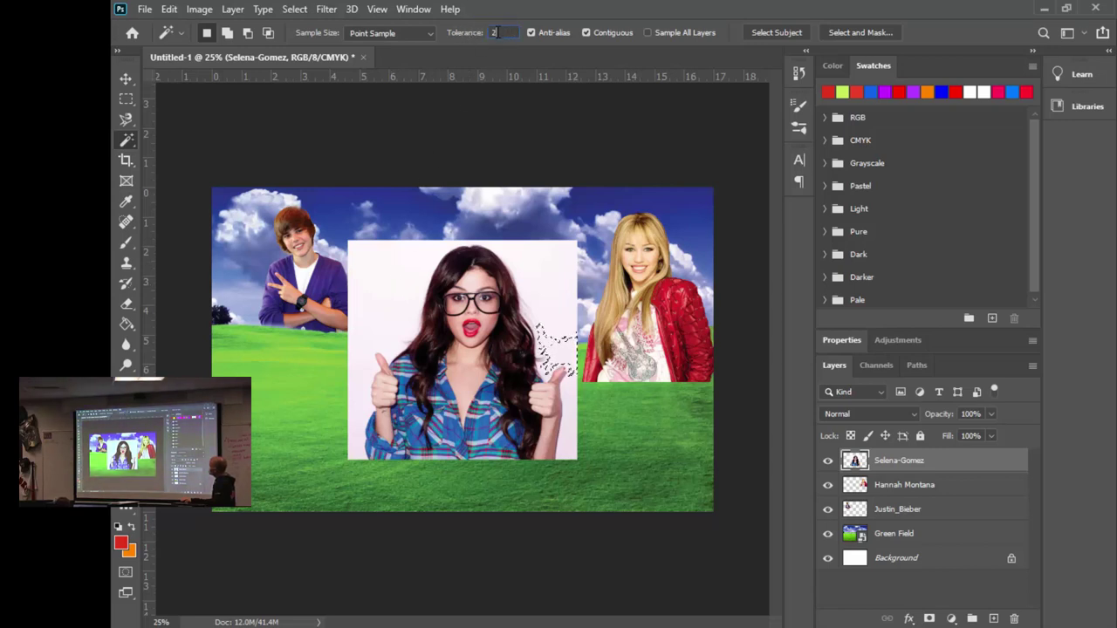
type("0")
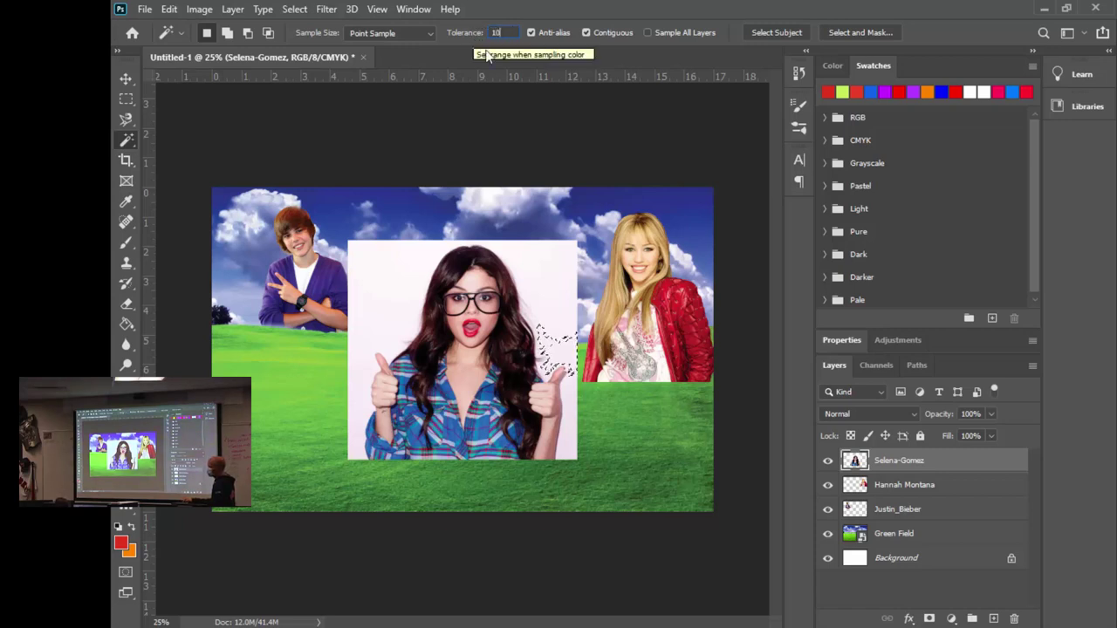
left_click(547, 275)
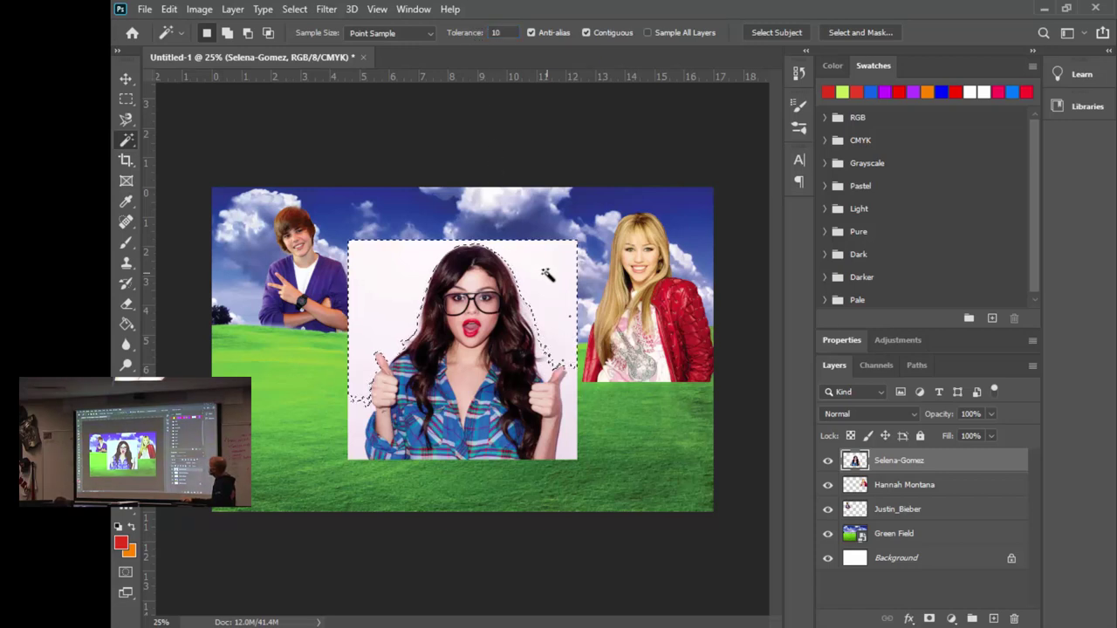
- Try deleting the white background with the Magic Wand tolerance set to 20, deselect, and undo the deletion
left_click(489, 33)
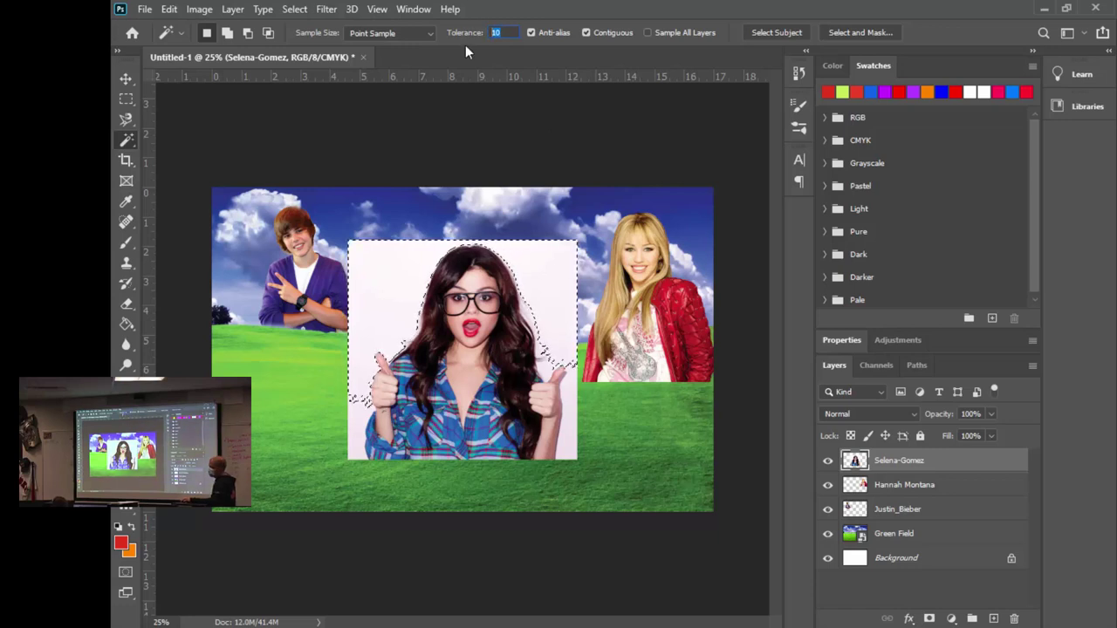
type("20")
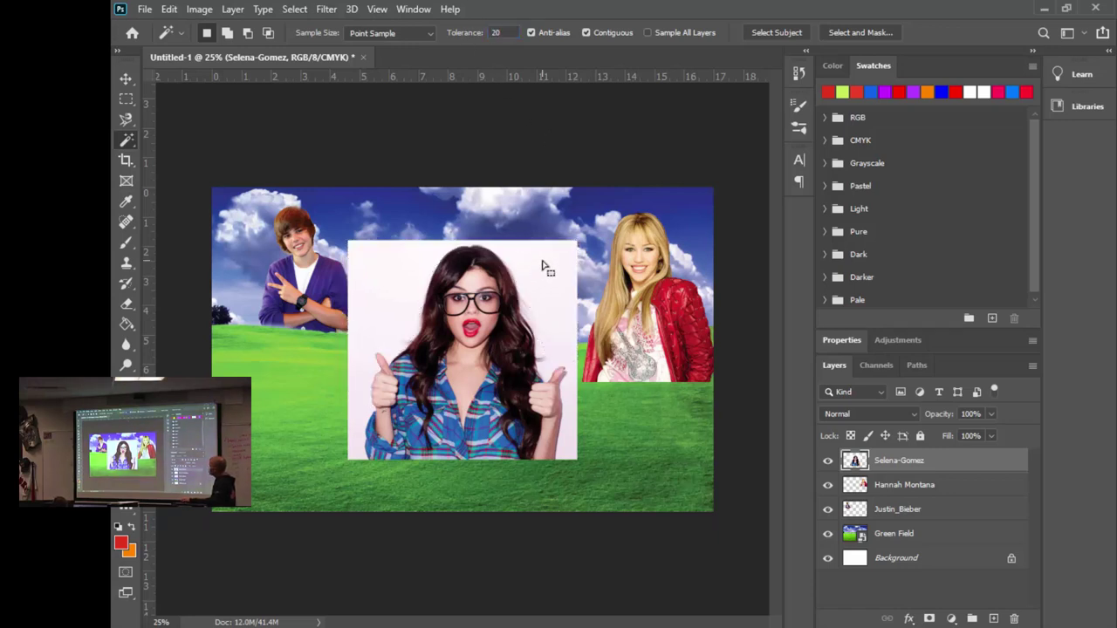
left_click(542, 263)
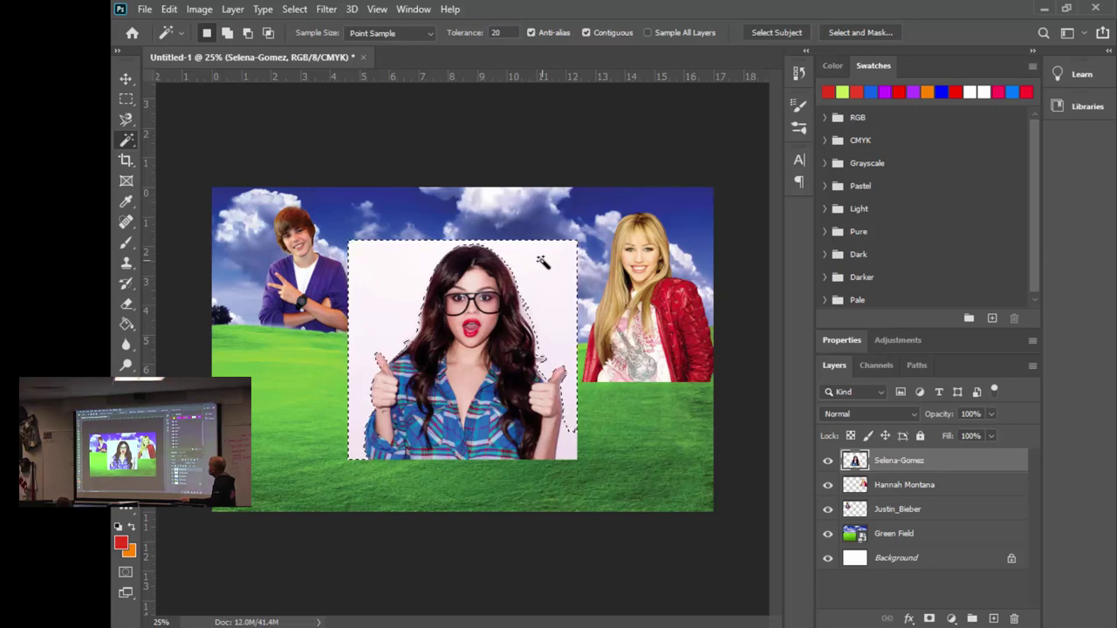
key("Delete")
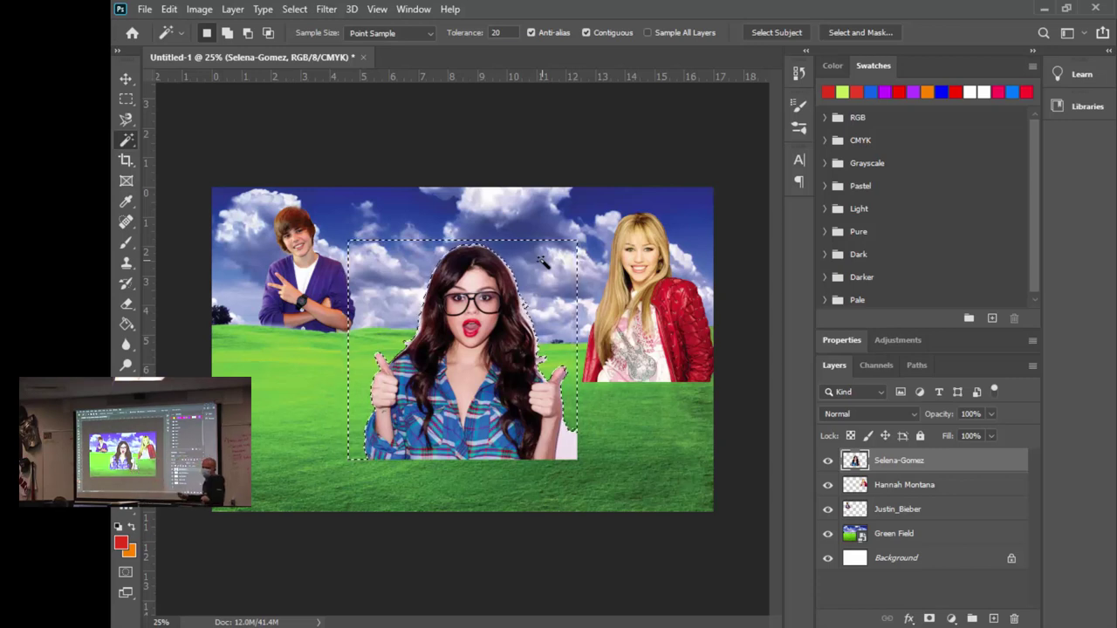
key("ctrl+d")
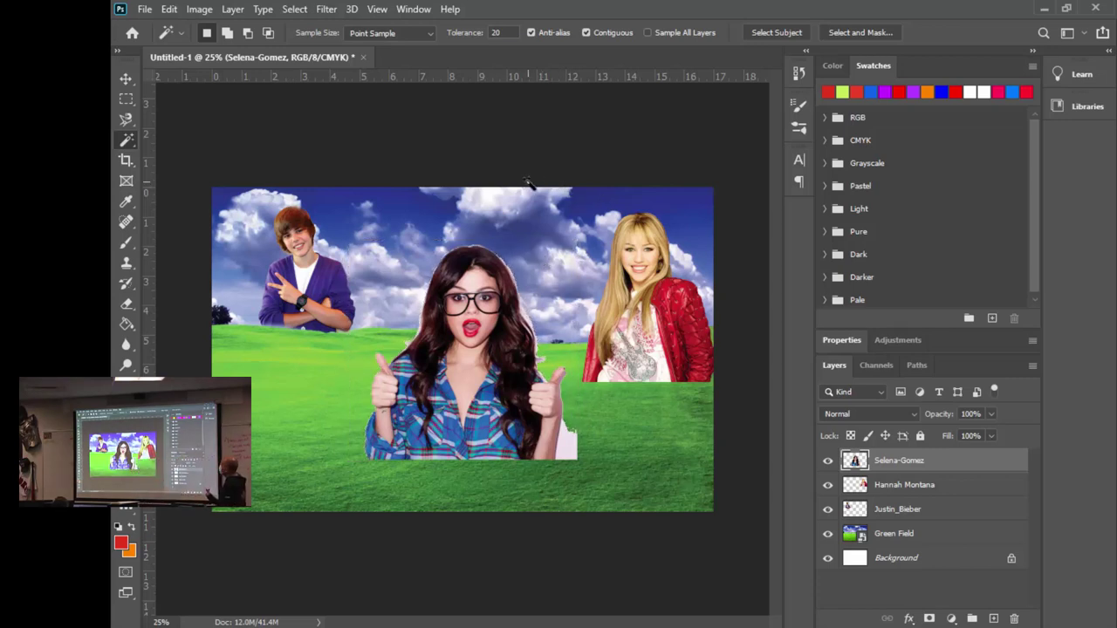
key("ctrl+z")
key("ctrl+z")
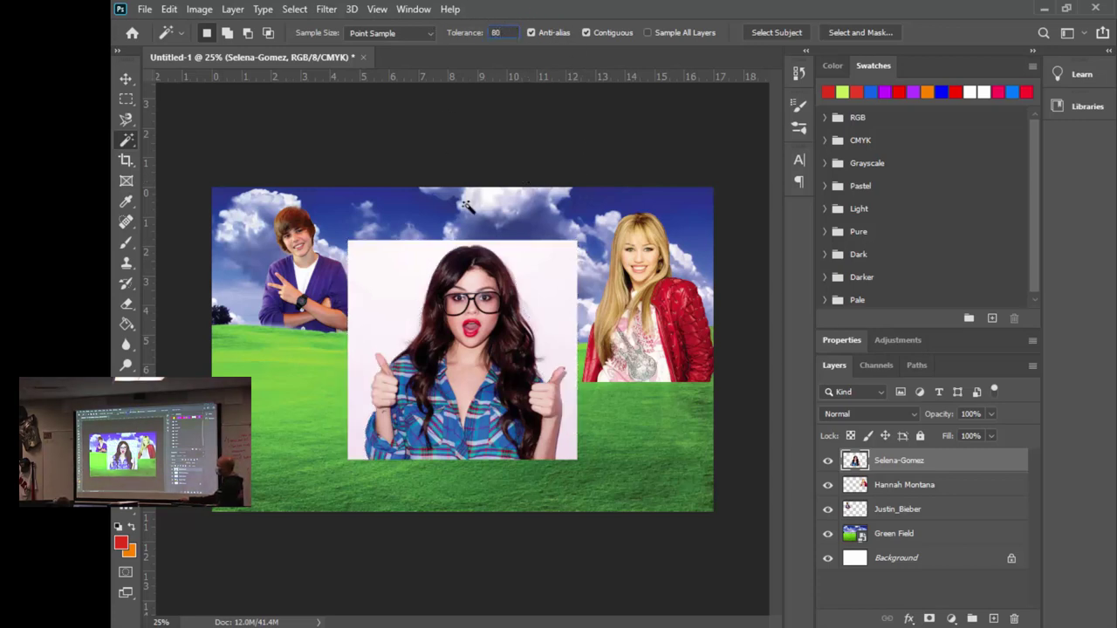
- Try deleting the white background with a Magic Wand tolerance of 80, deselect, and undo the deletion
left_click(541, 279)
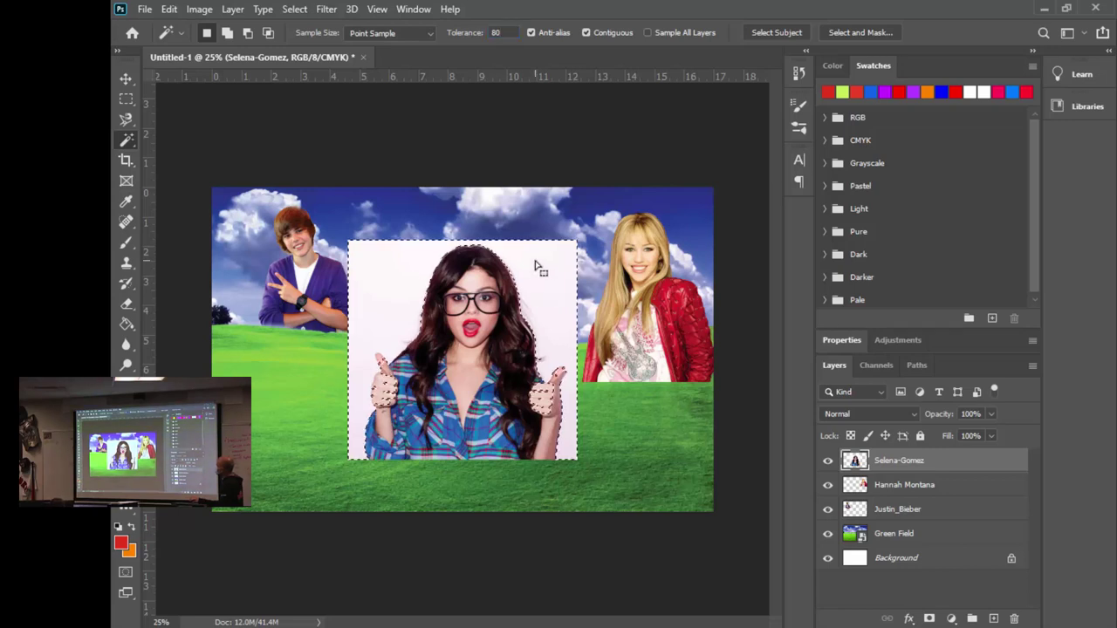
key("Delete")
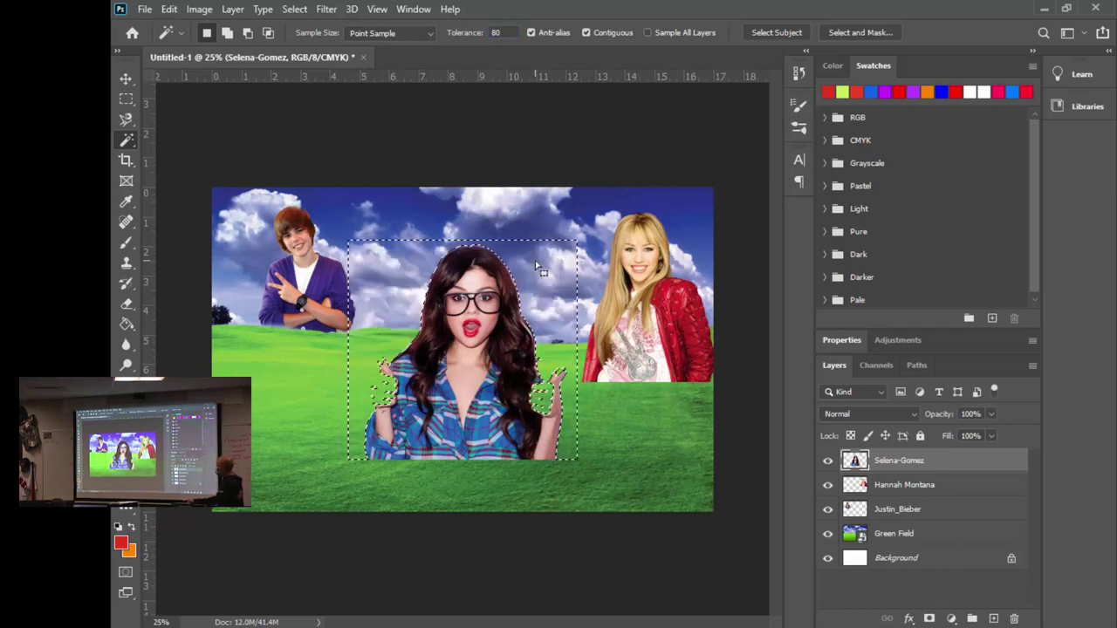
key("ctrl+d")
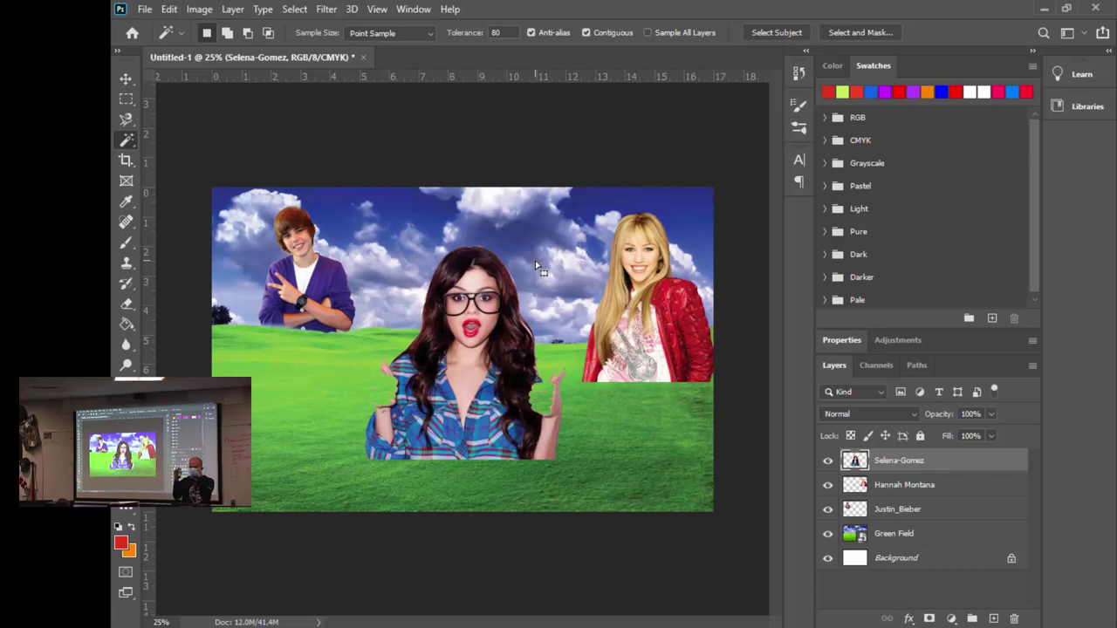
key("ctrl+z")
key("ctrl+z")
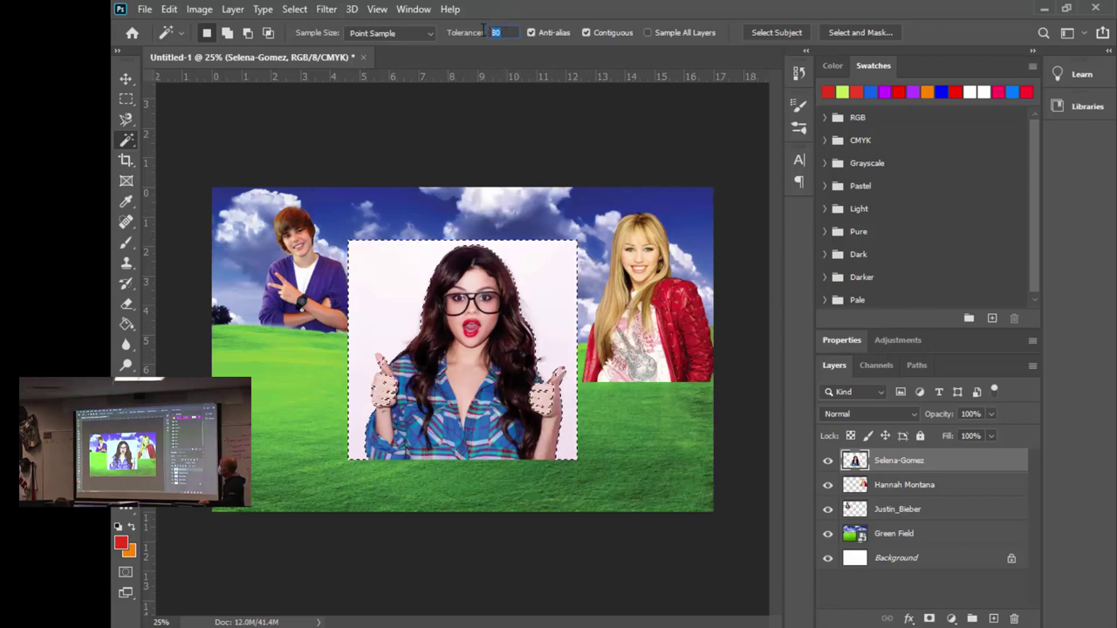
- Delete the white background selected with a Magic Wand tolerance of 32 and feathered by 50 pixels, and clear the selection
type("32")
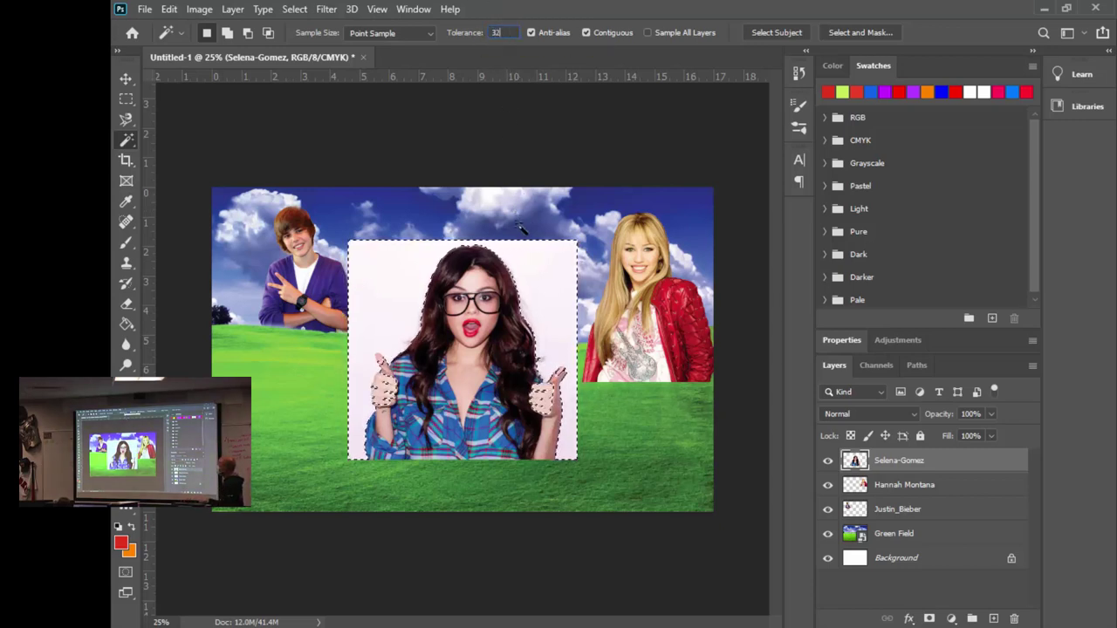
left_click(541, 259)
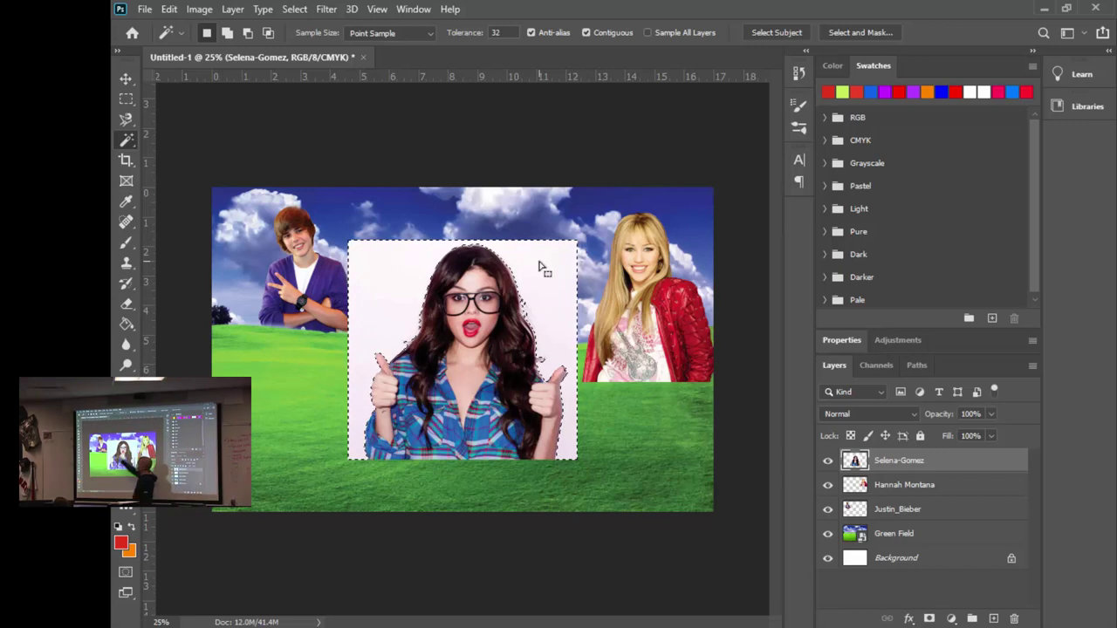
right_click(540, 262)
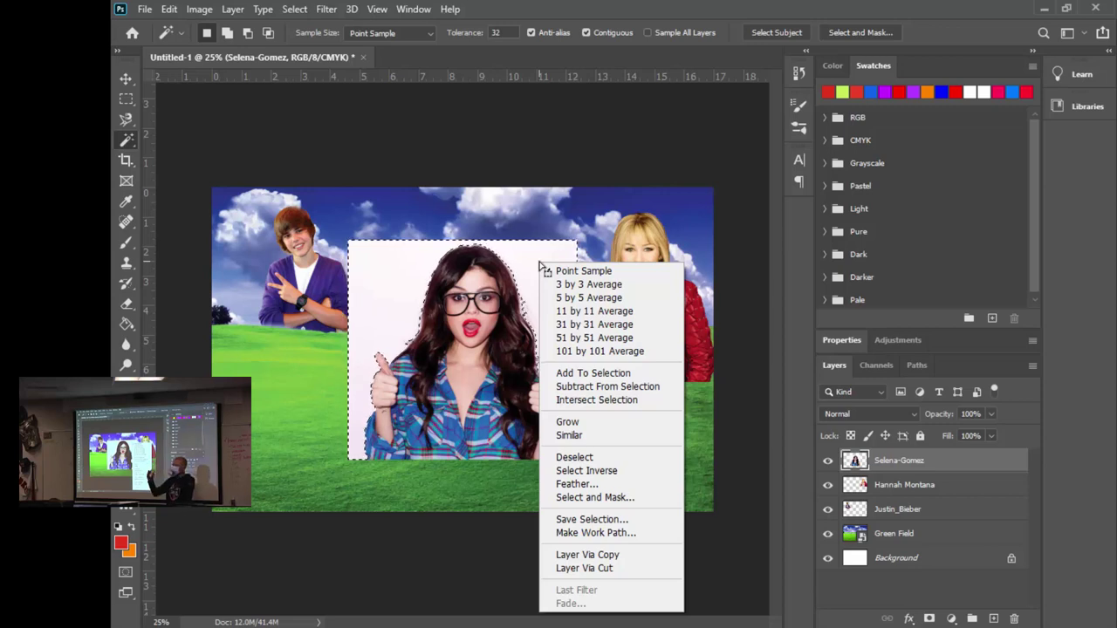
left_click(624, 485)
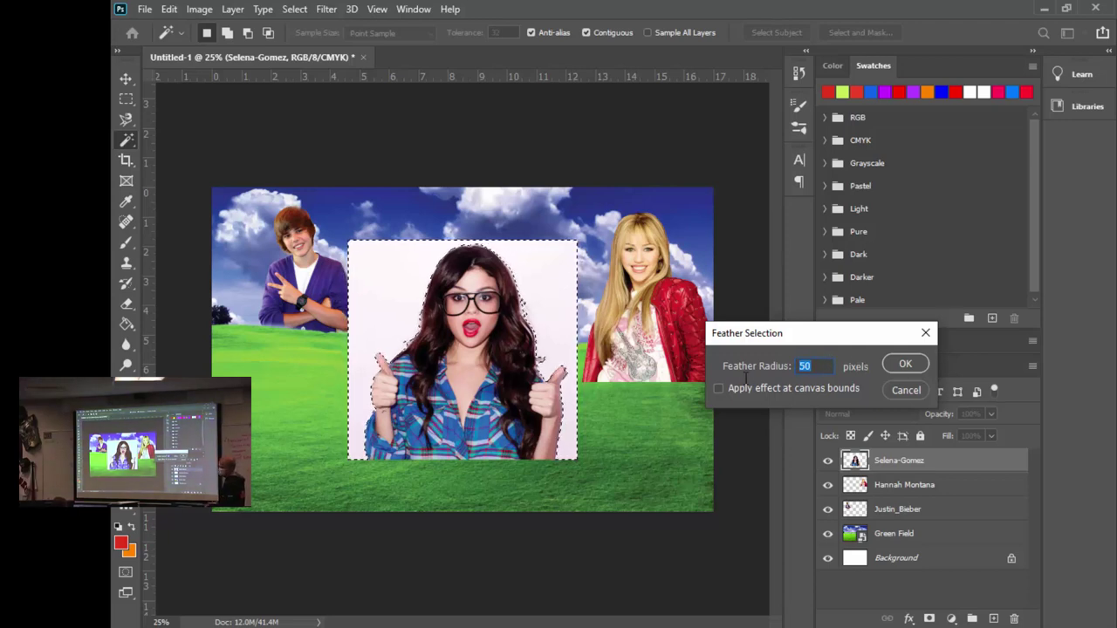
left_click(907, 364)
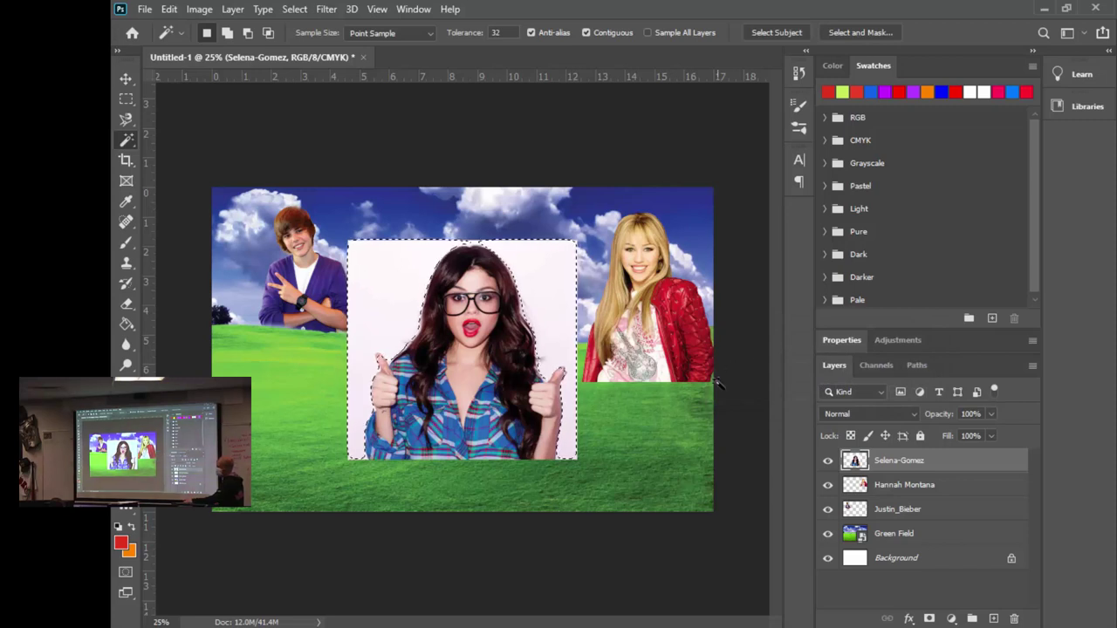
key("Delete")
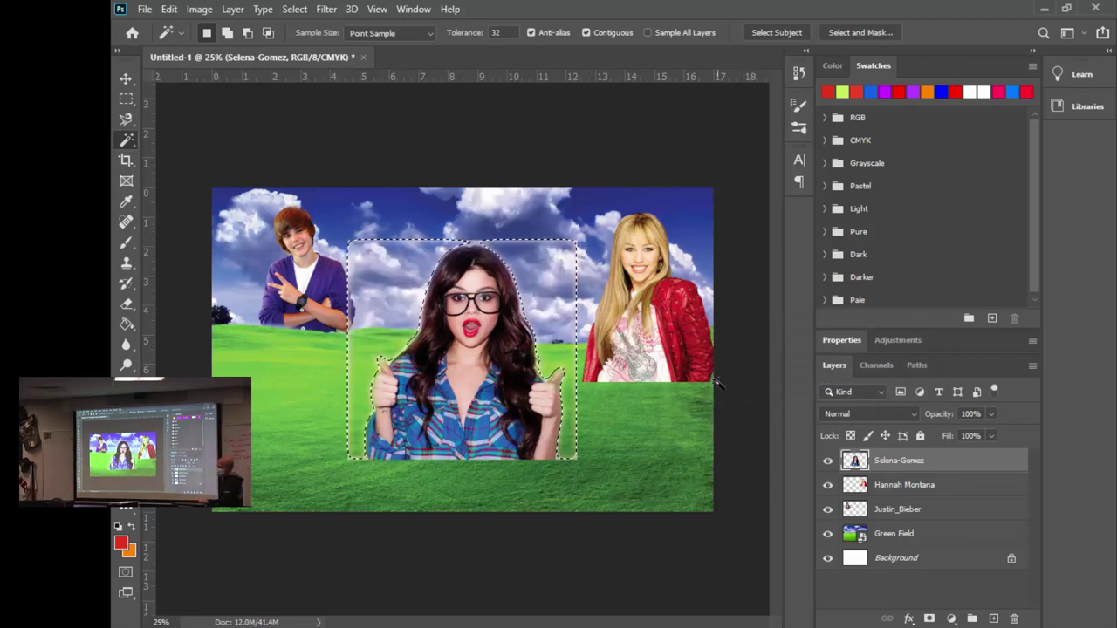
key("ctrl+d")
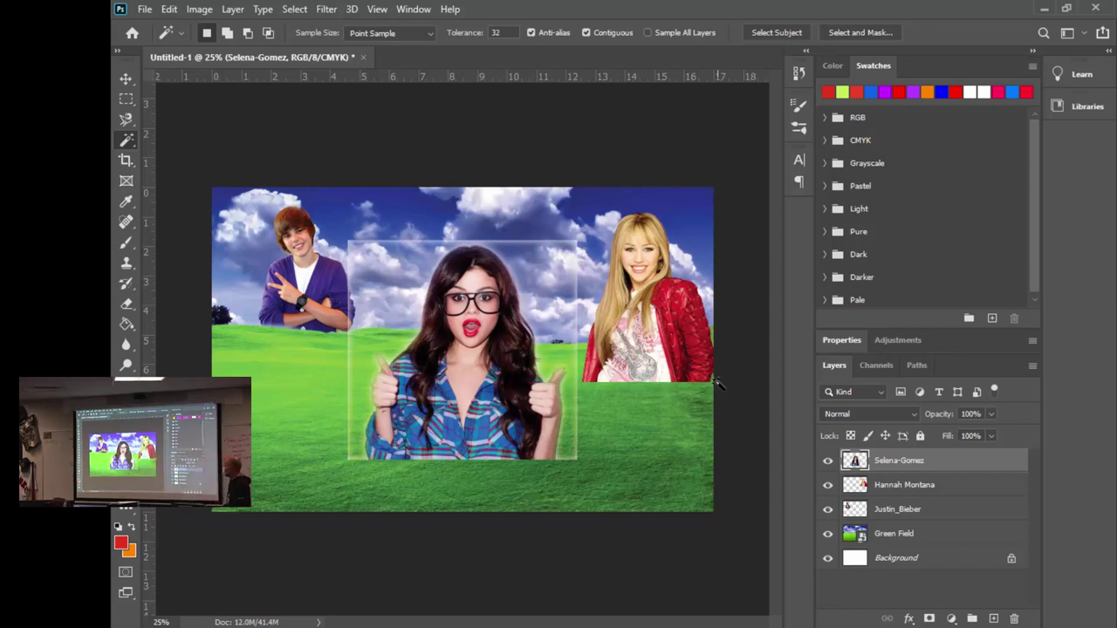
- Scale the Selena-Gomez cut-out proportionally to about 62%, place it beside the figure in purple at the horizon, and commit
left_click(127, 79)
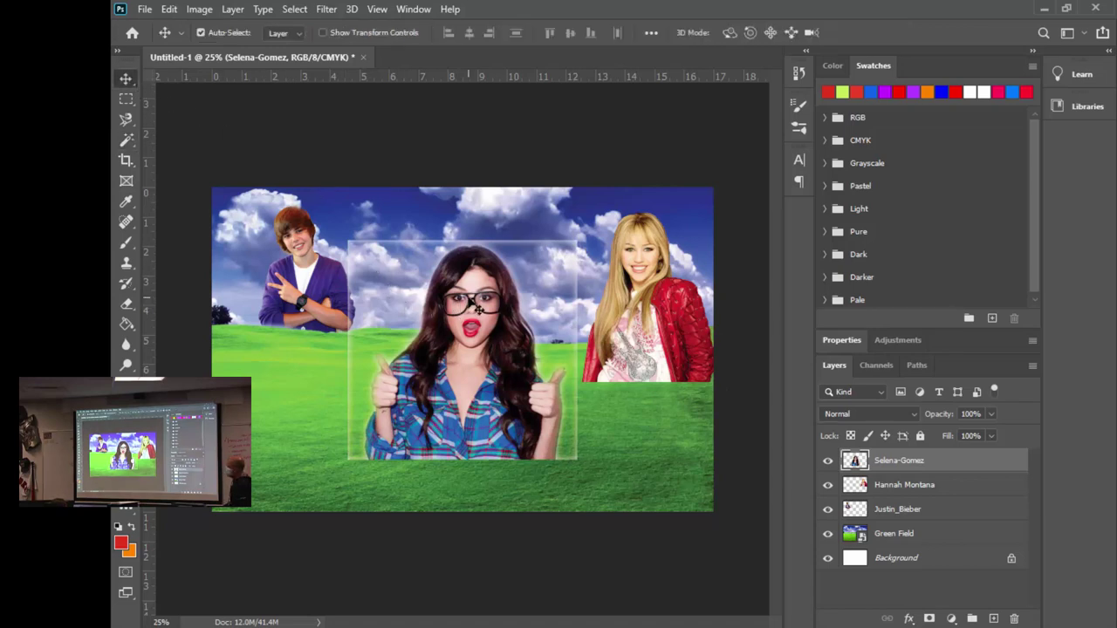
key("ctrl+t")
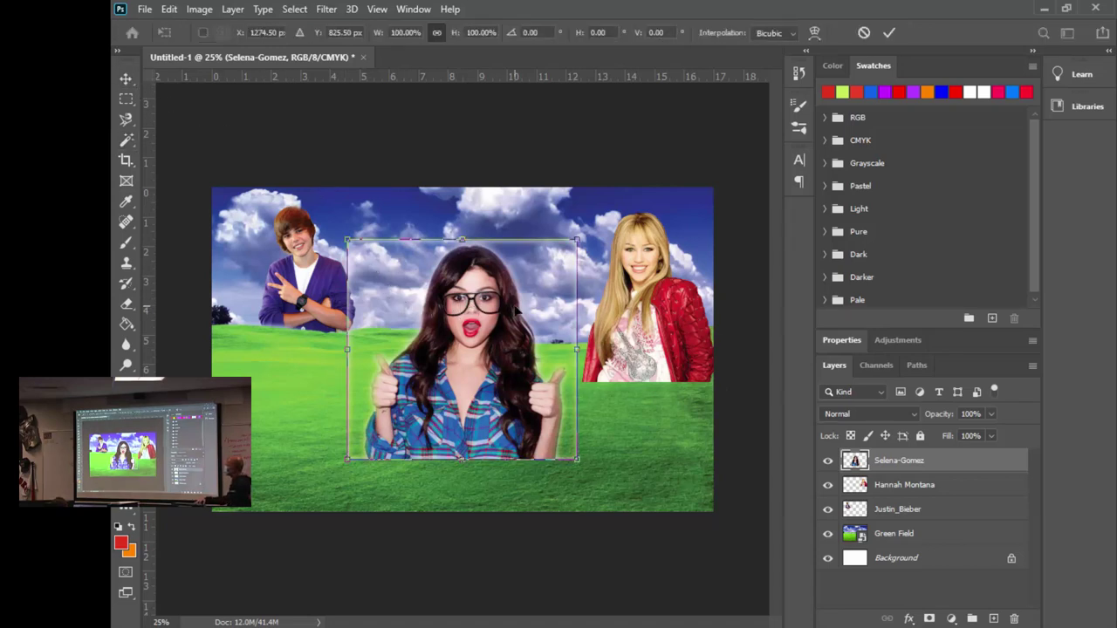
left_click_drag(578, 237, 420, 277)
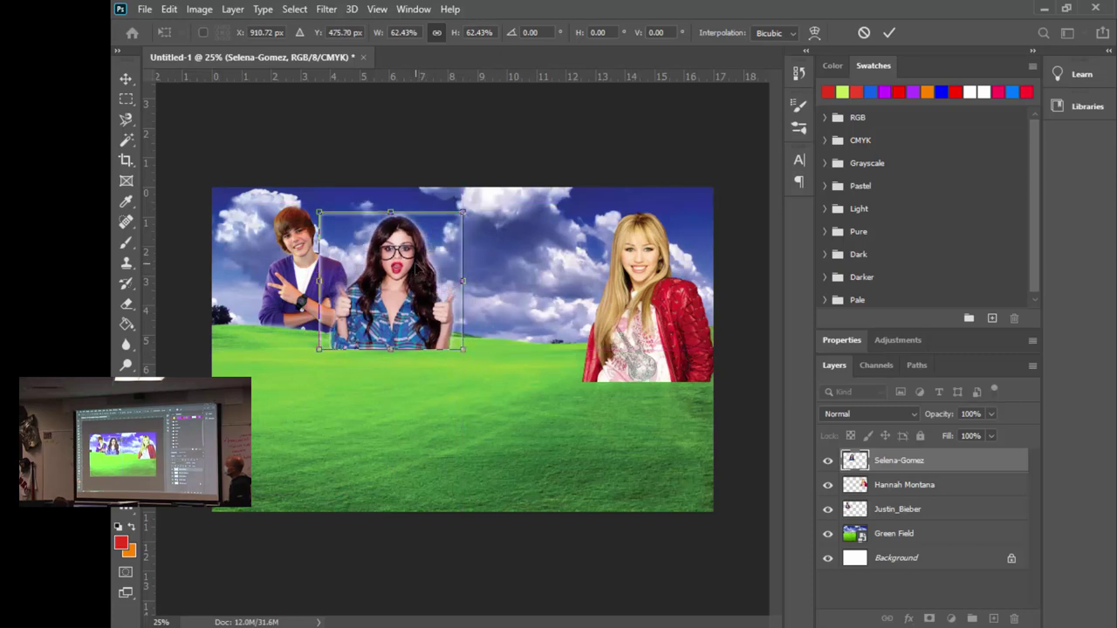
key("Return")
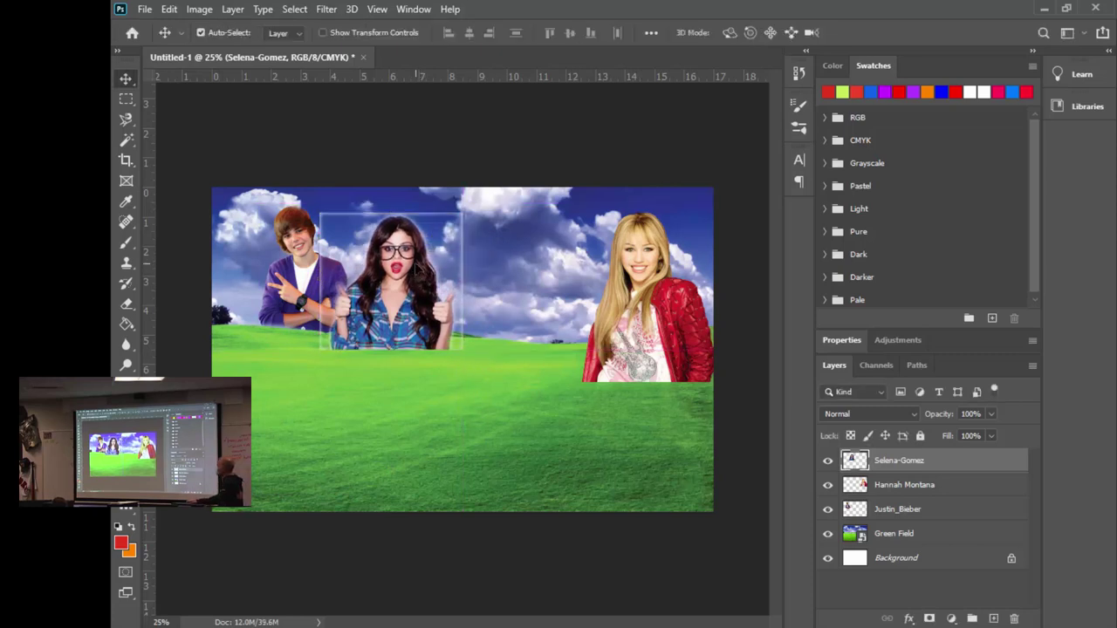
- Duplicate the Justin_Bieber cut-out and place the copy on the grass between the two female figures
left_click(321, 308)
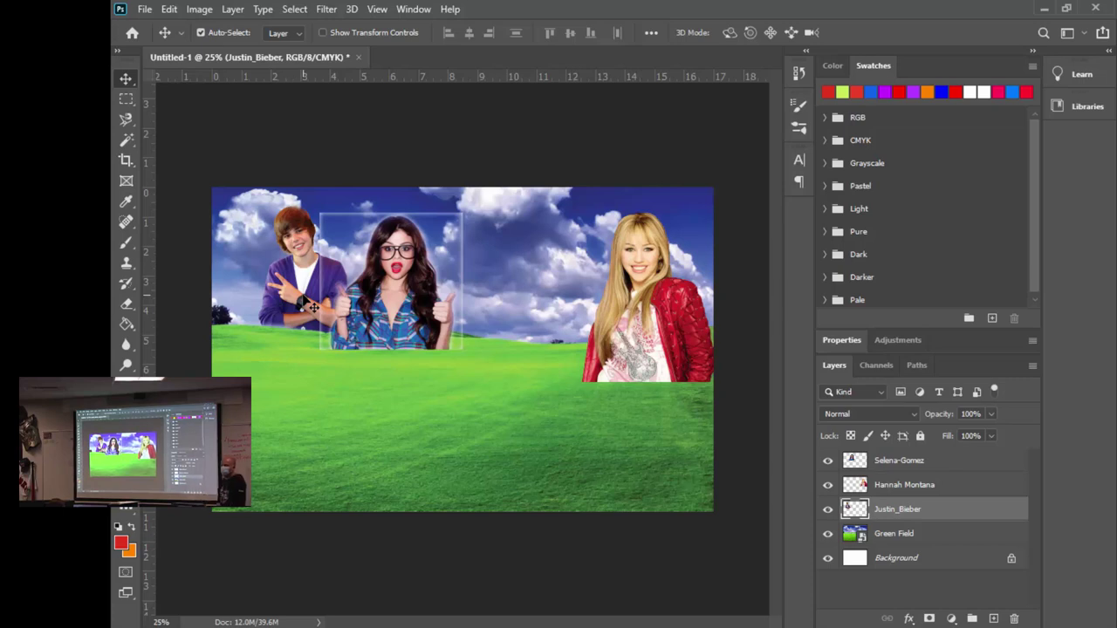
key("ctrl+v")
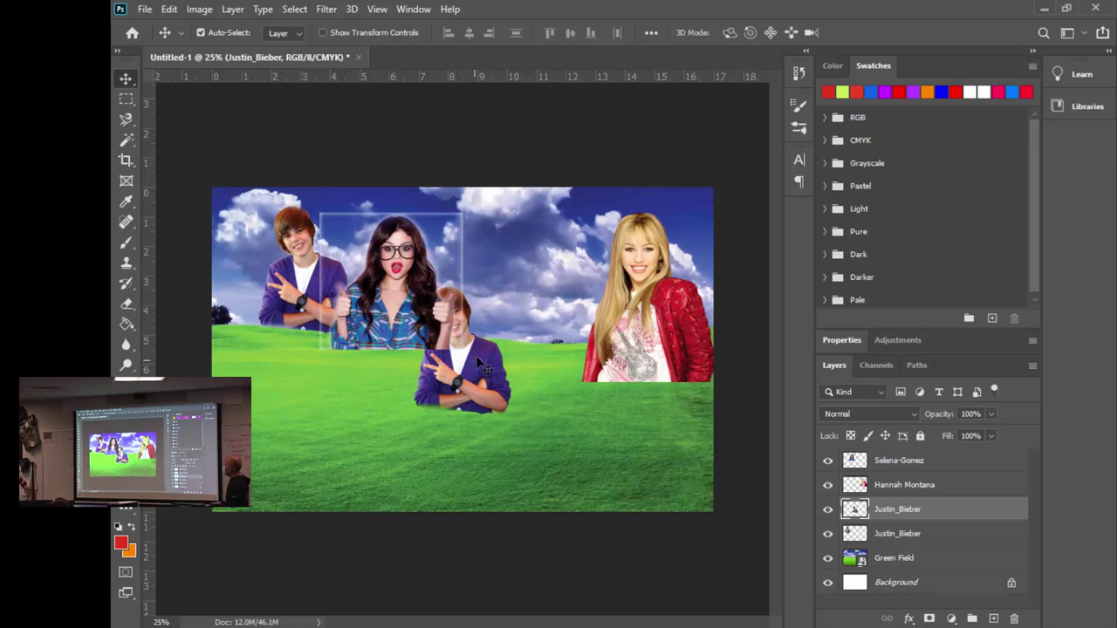
left_click_drag(476, 370, 532, 413)
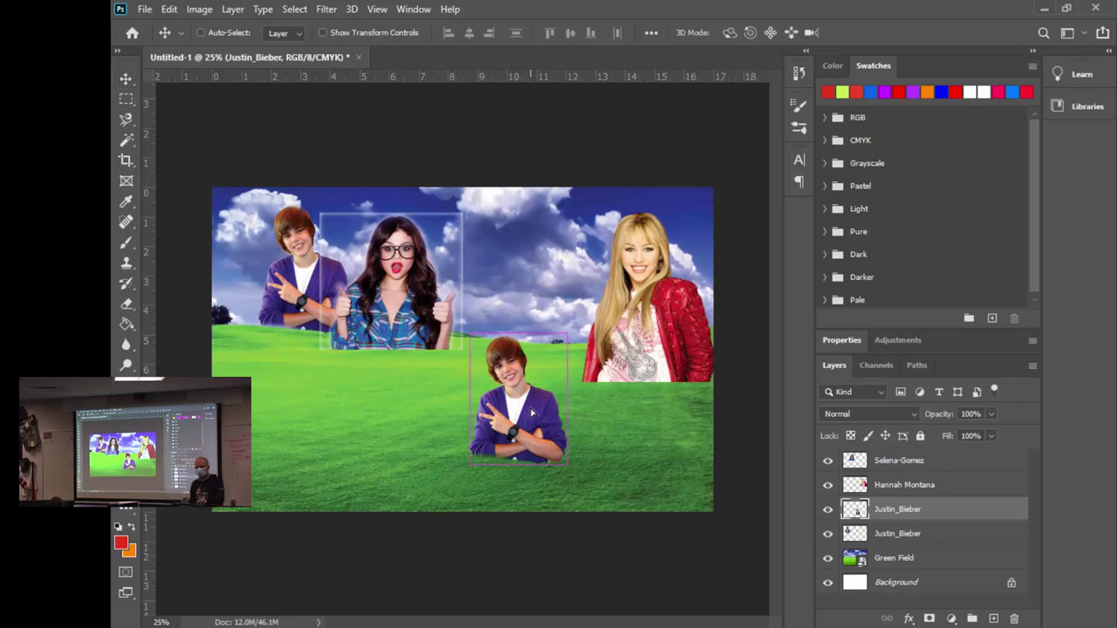
- Try flipping the duplicate horizontally and warping its upper corner outward, and undo the warp and the flip
key("ctrl+t")
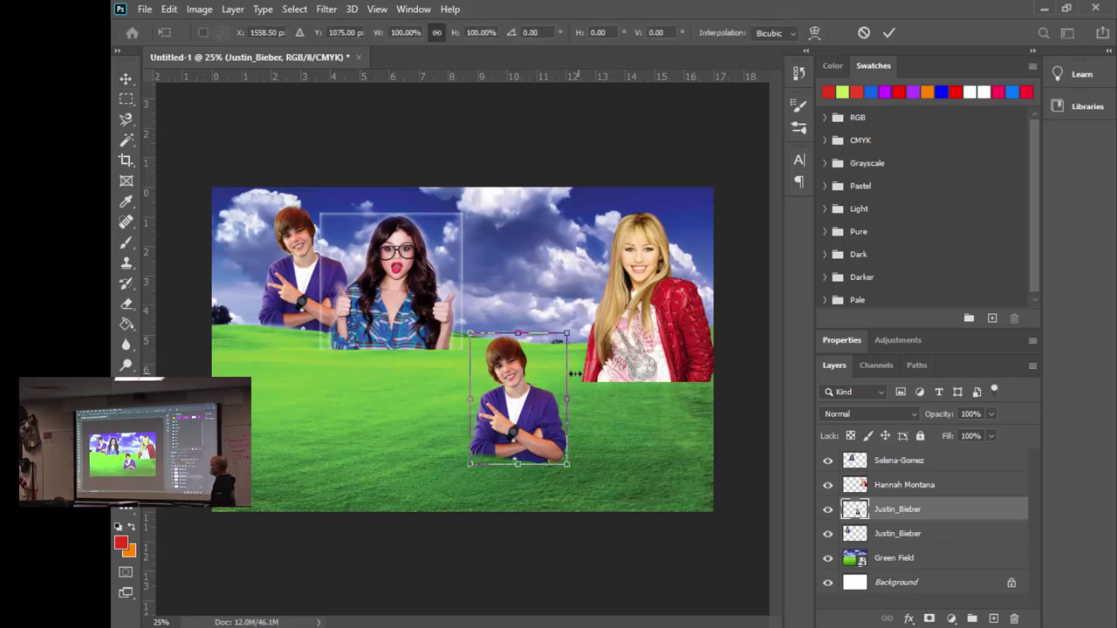
right_click(508, 393)
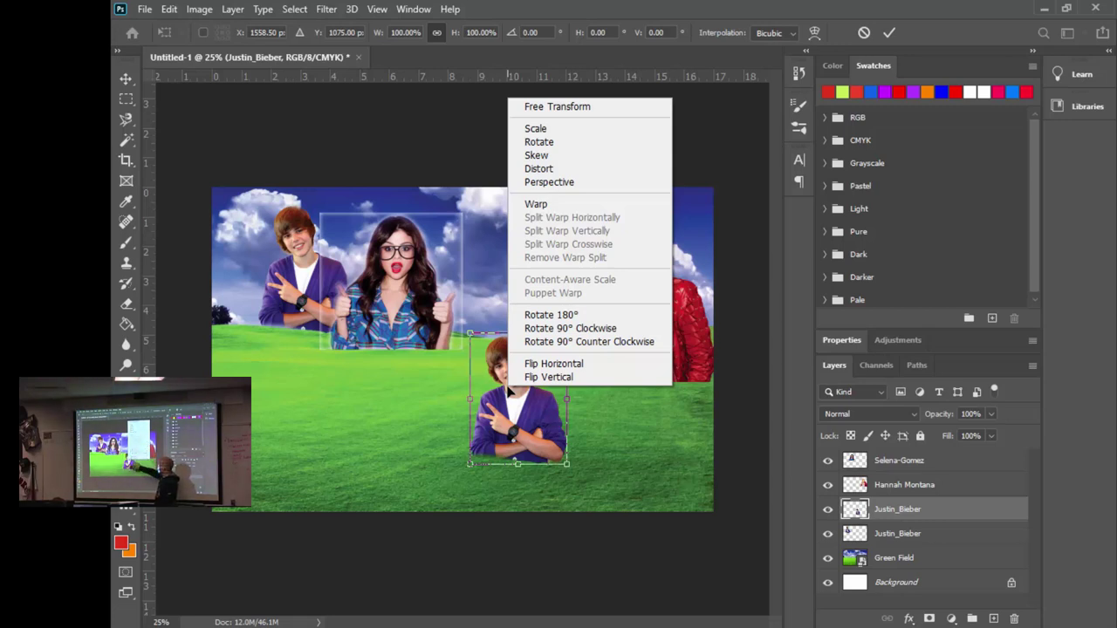
left_click(553, 364)
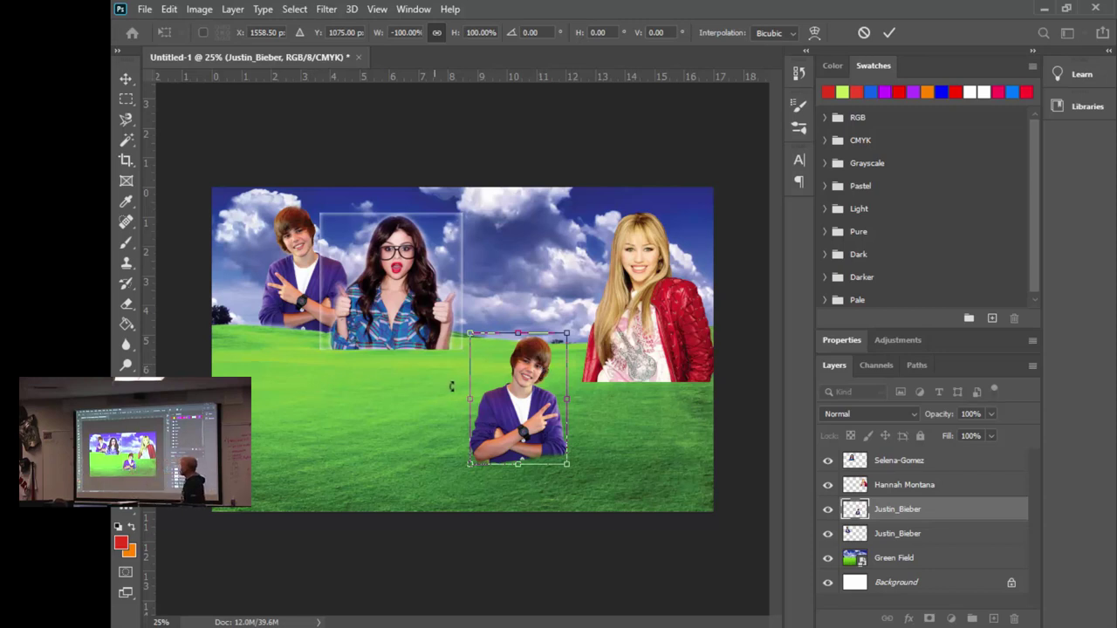
right_click(521, 417)
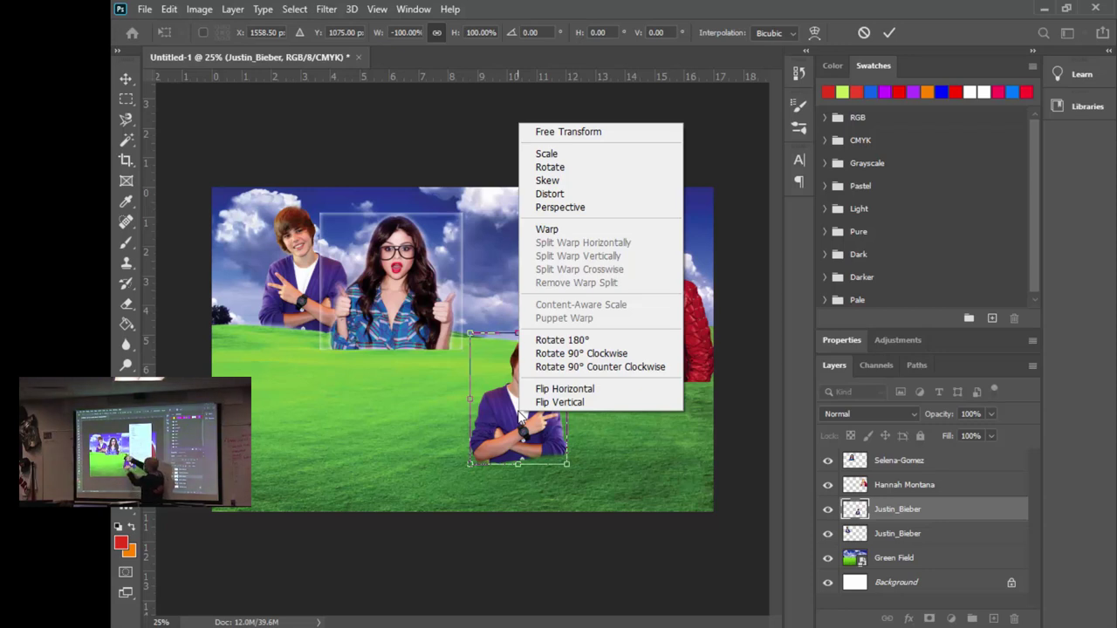
left_click(582, 230)
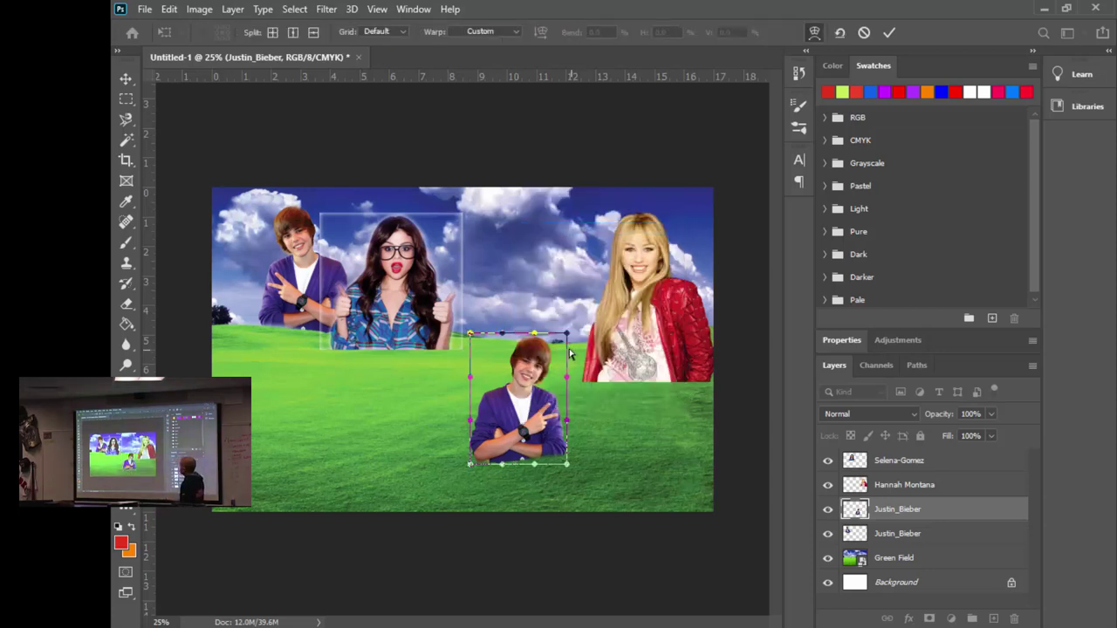
left_click_drag(568, 333, 596, 282)
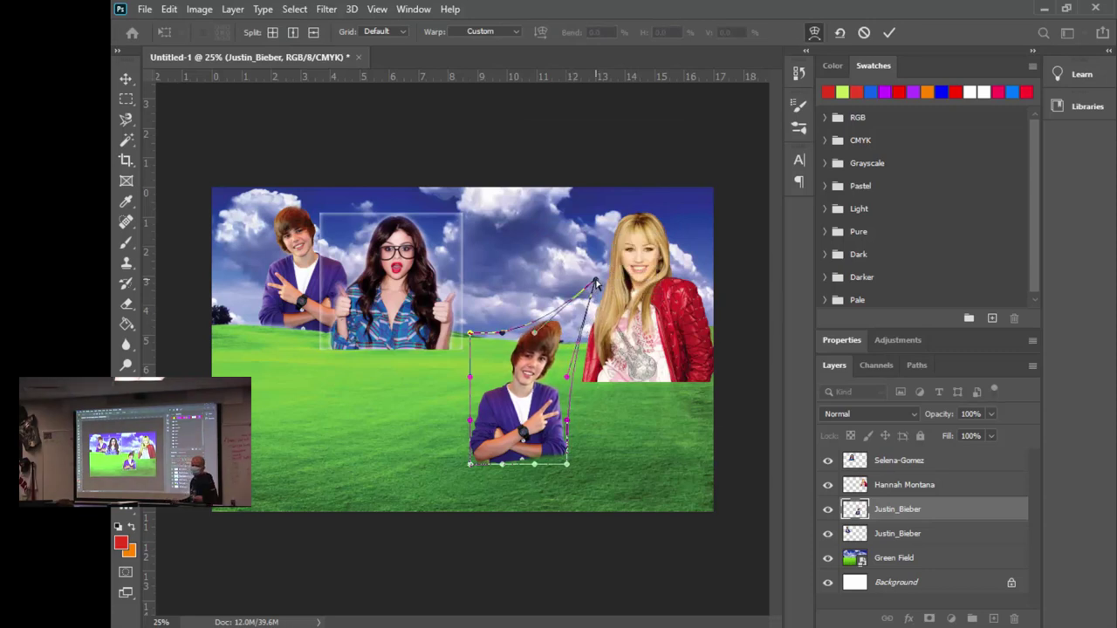
key("ctrl+z")
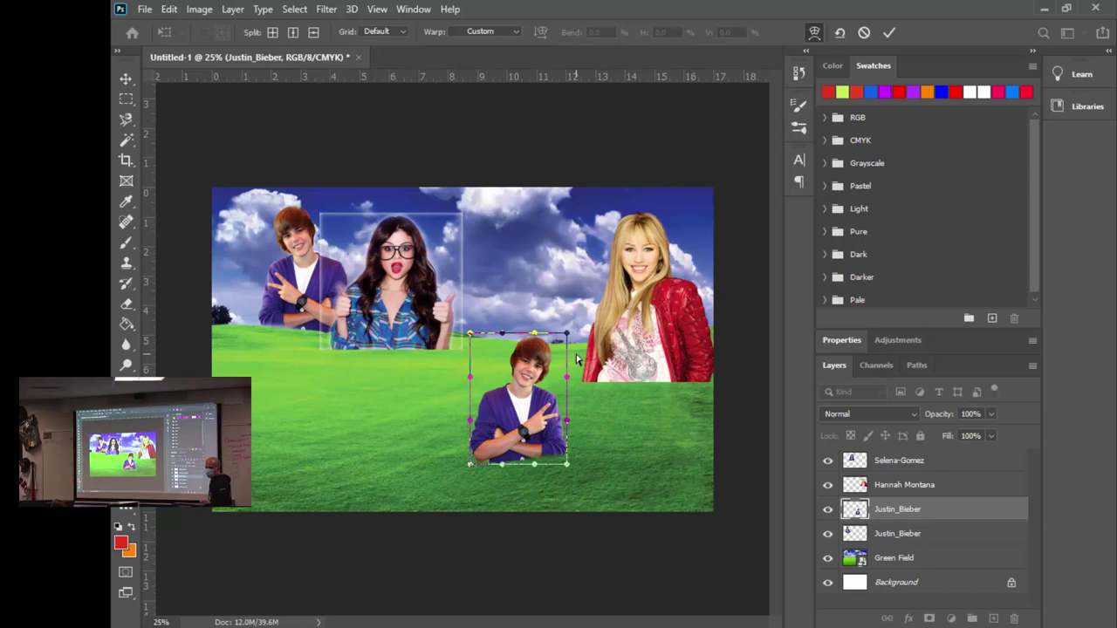
key("ctrl+z")
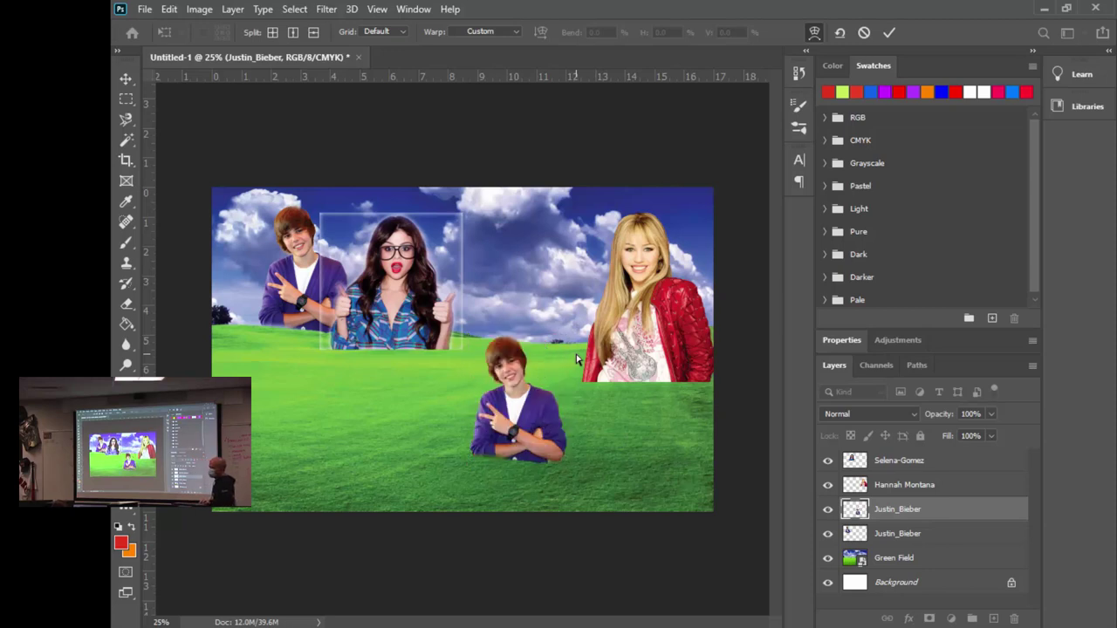
- Flip the duplicate Justin_Bieber cut-out horizontally and tilt it about 17° clockwise
key("ctrl+t")
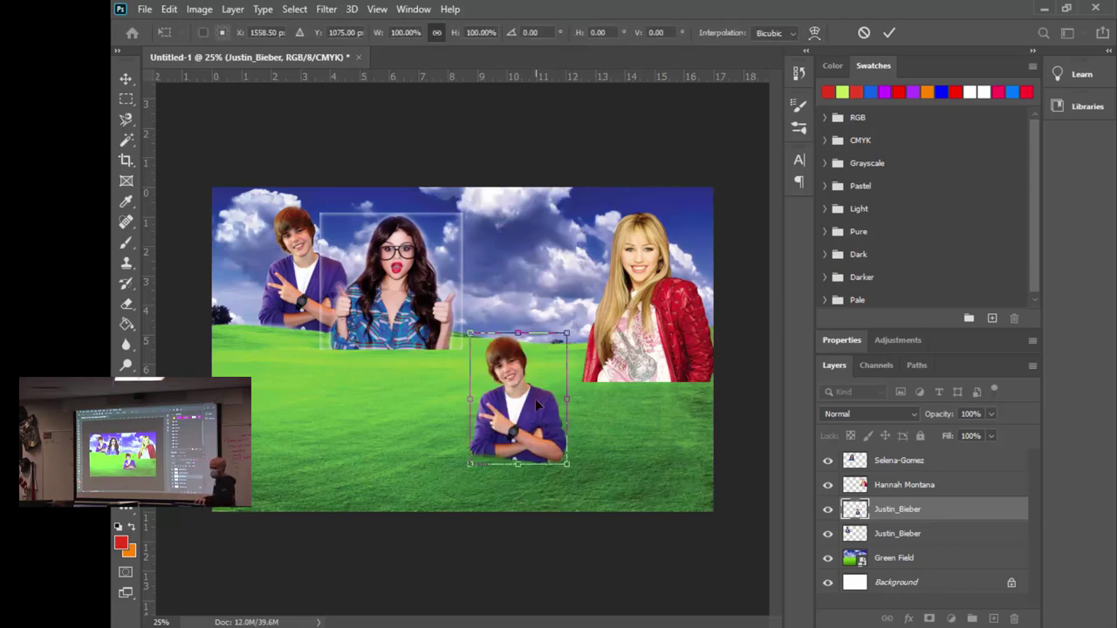
right_click(538, 404)
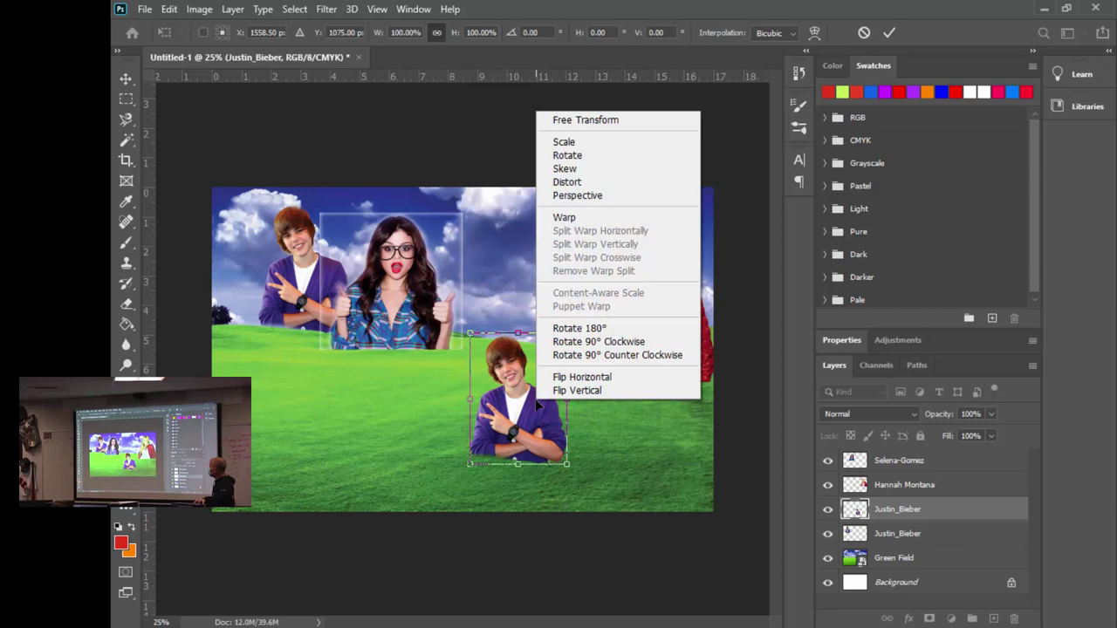
left_click(576, 373)
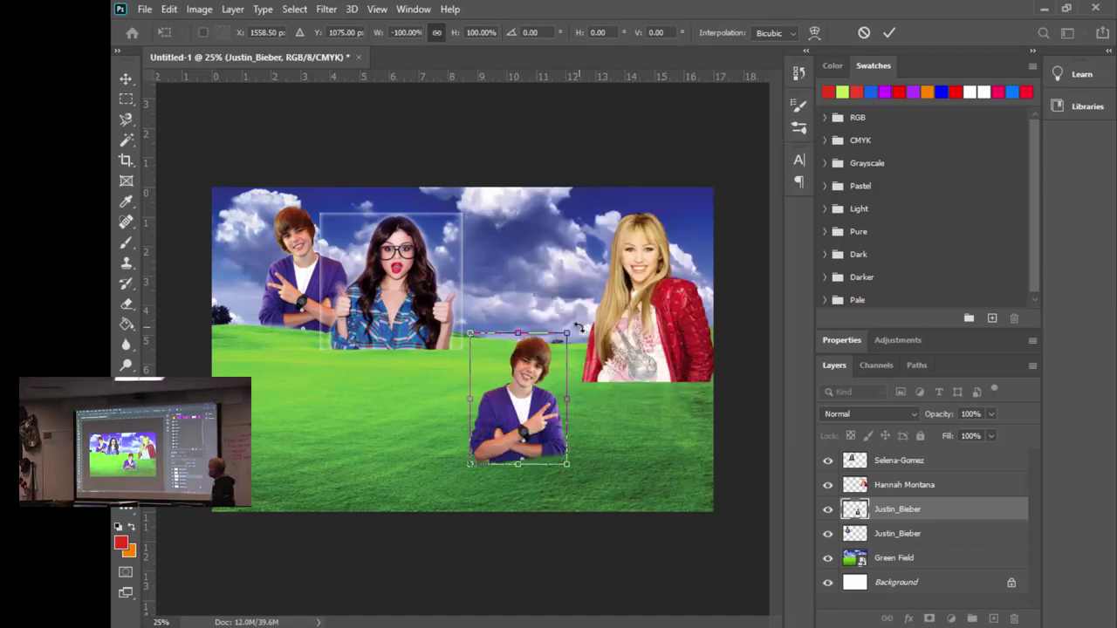
left_click_drag(580, 323, 561, 294)
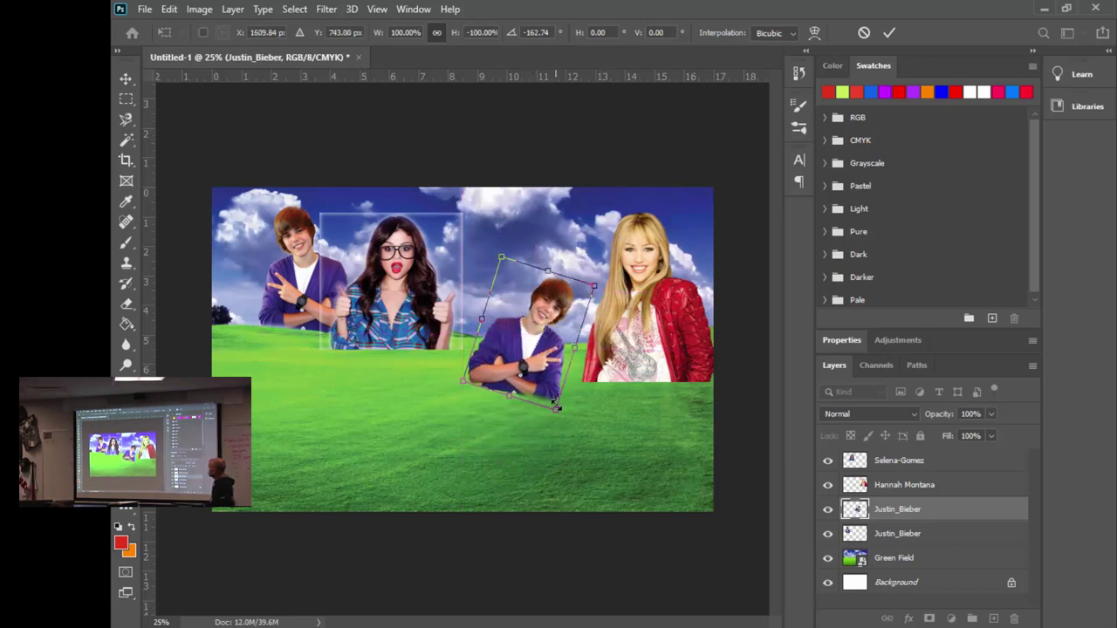
- Scale the tilted duplicate proportionally to about 153%, move it between the two female figures, and commit the transformation
left_click_drag(559, 405, 598, 454)
left_click_drag(619, 469, 615, 464)
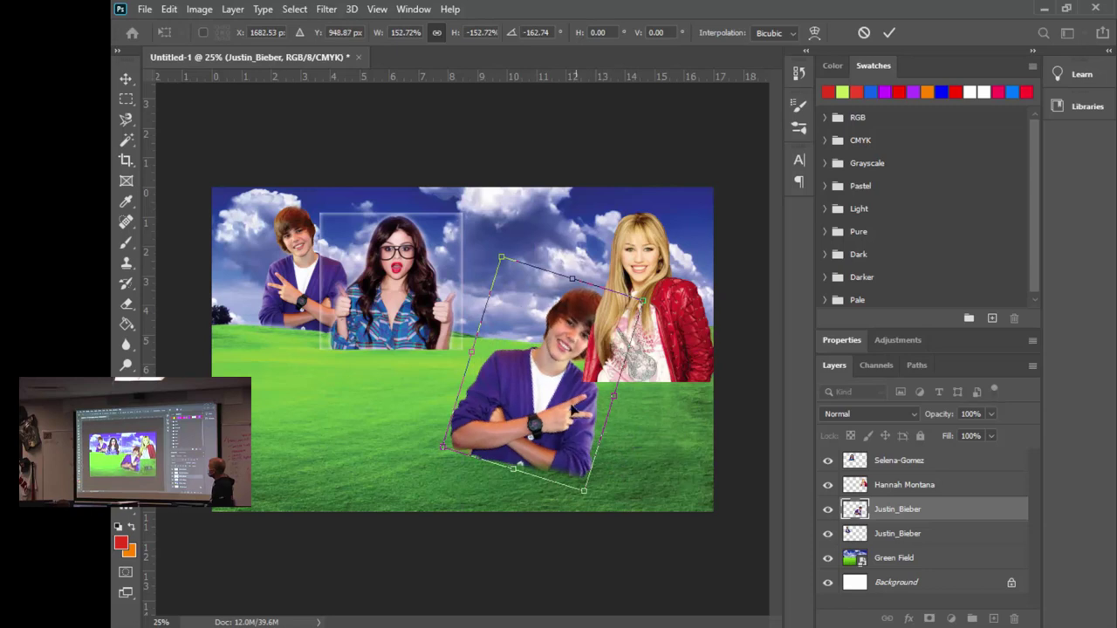
left_click_drag(572, 406, 536, 371)
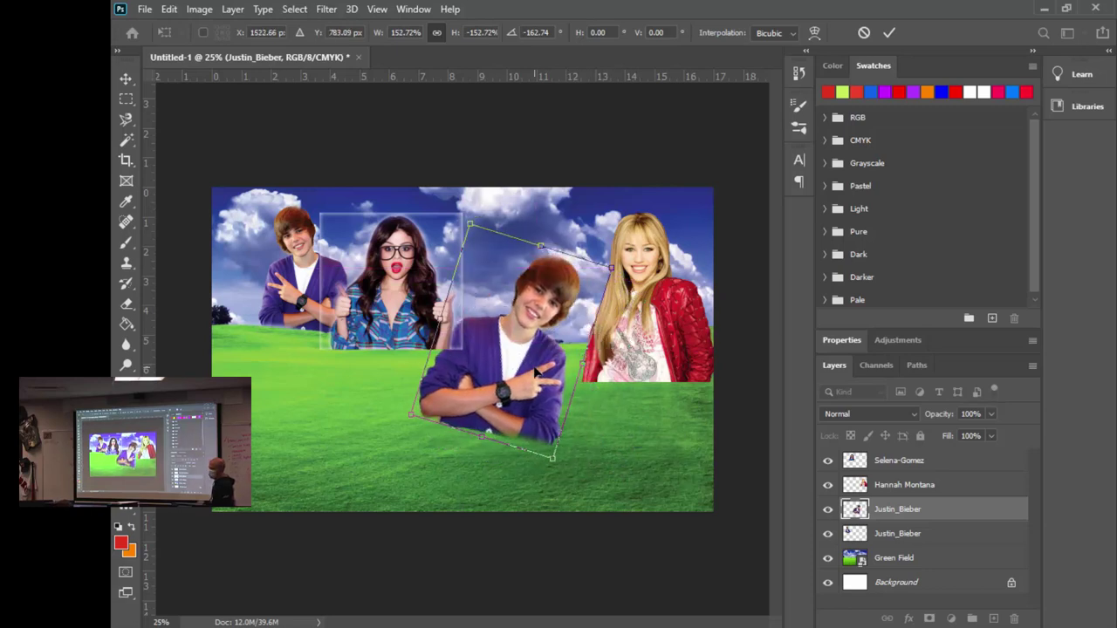
key("Return")
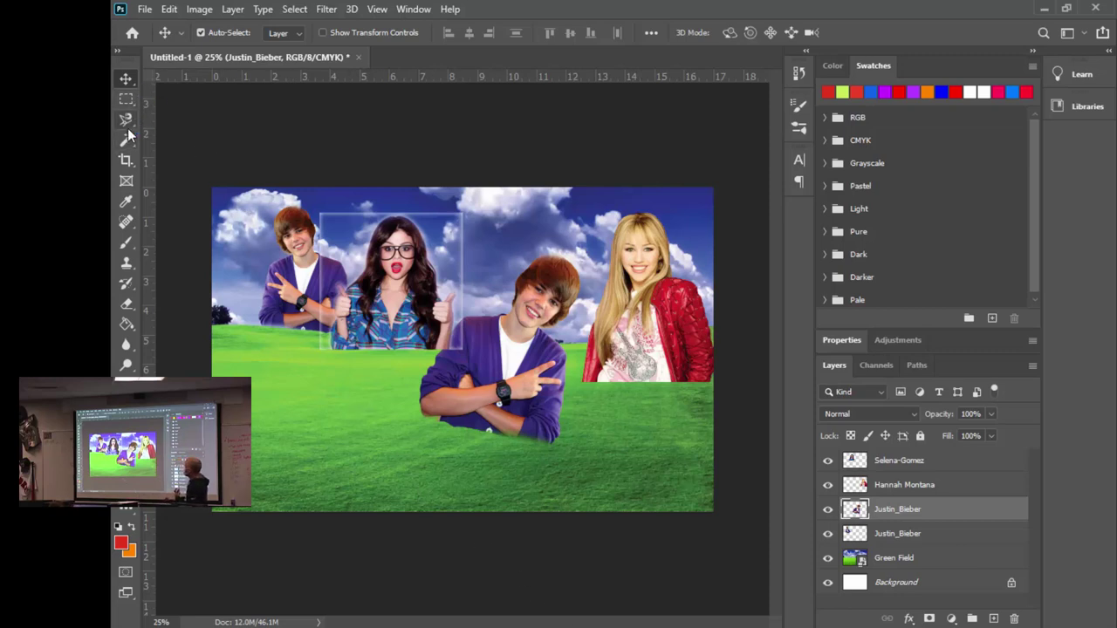
- Try selecting the enlarged figure's purple cardigan with the Magic Wand at a tolerance of 32
left_click_drag(128, 139, 183, 186)
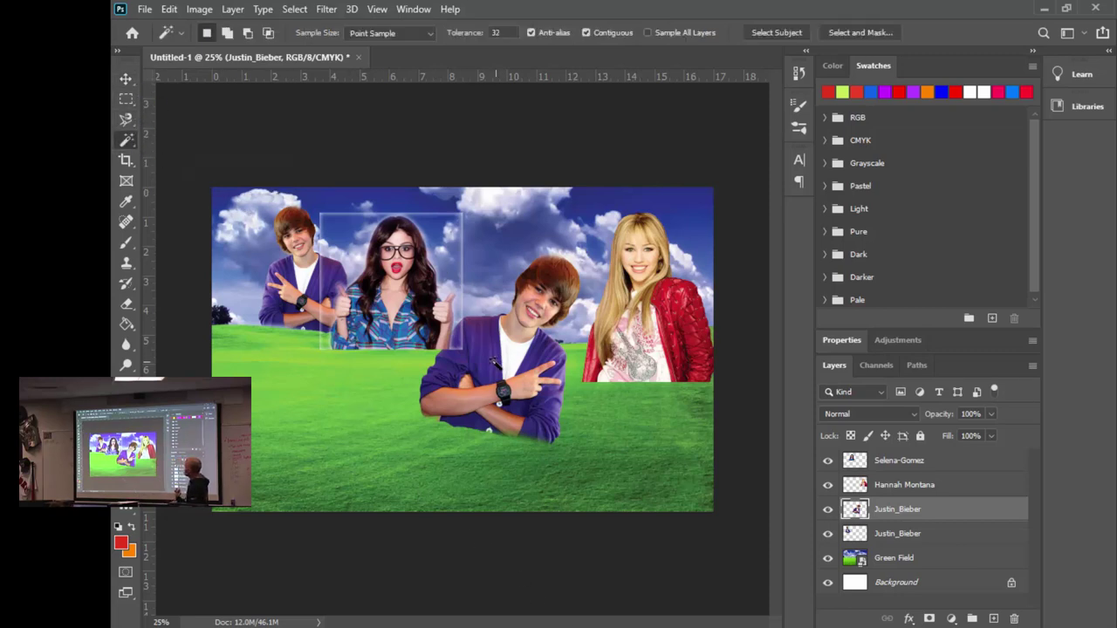
left_click(496, 365)
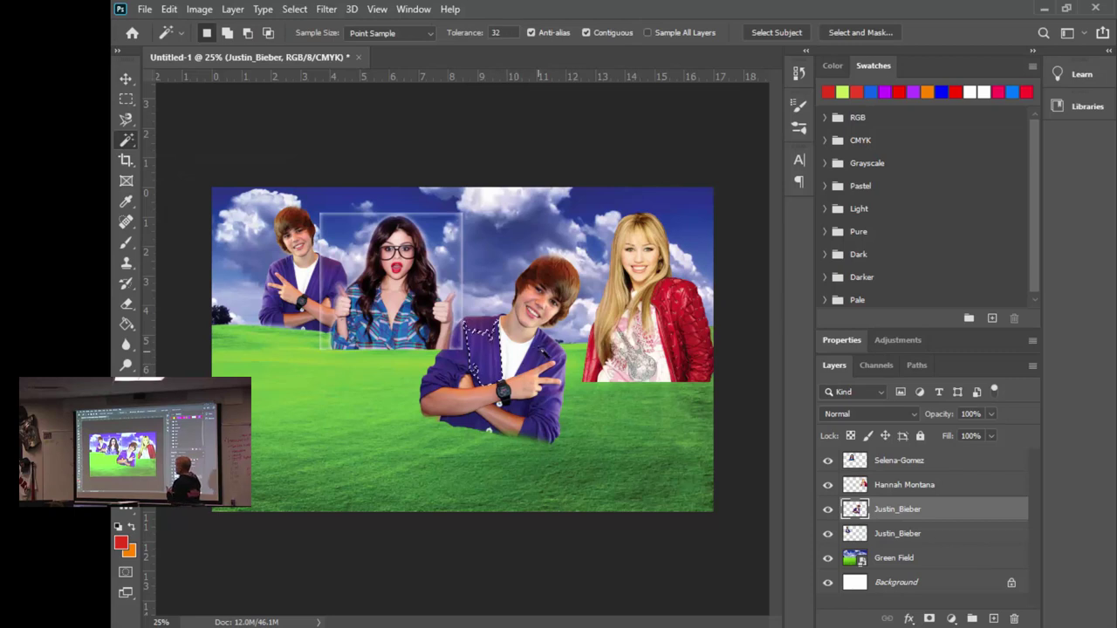
left_click(547, 353, "shift")
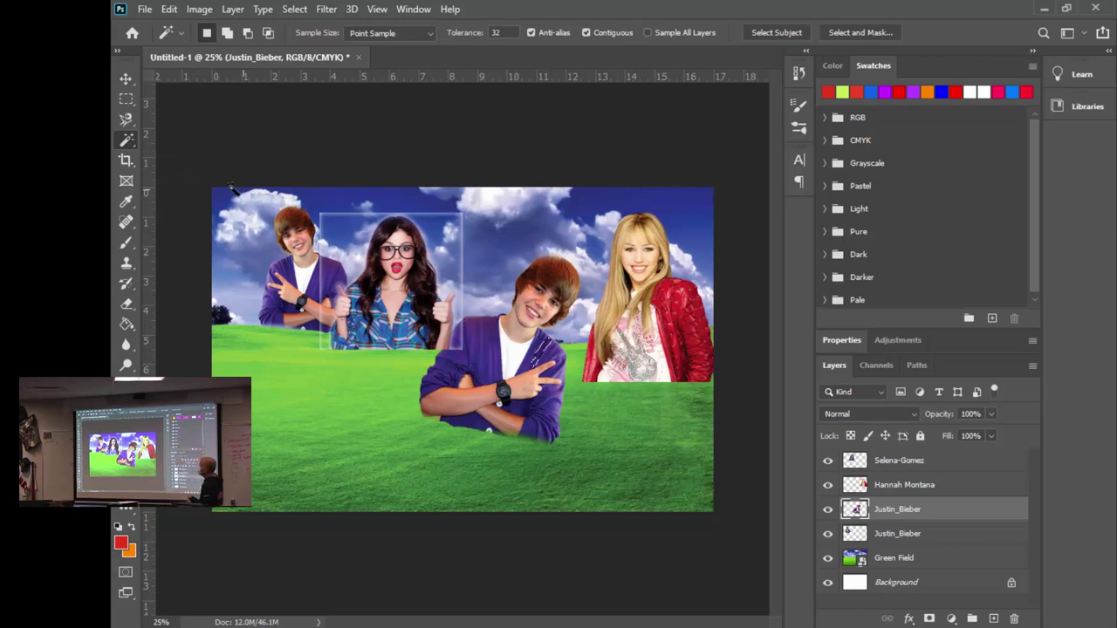
- Select the enlarged figure's whole purple cardigan with the Quick Selection tool, subtracting unwanted areas from the selection
right_click(129, 141)
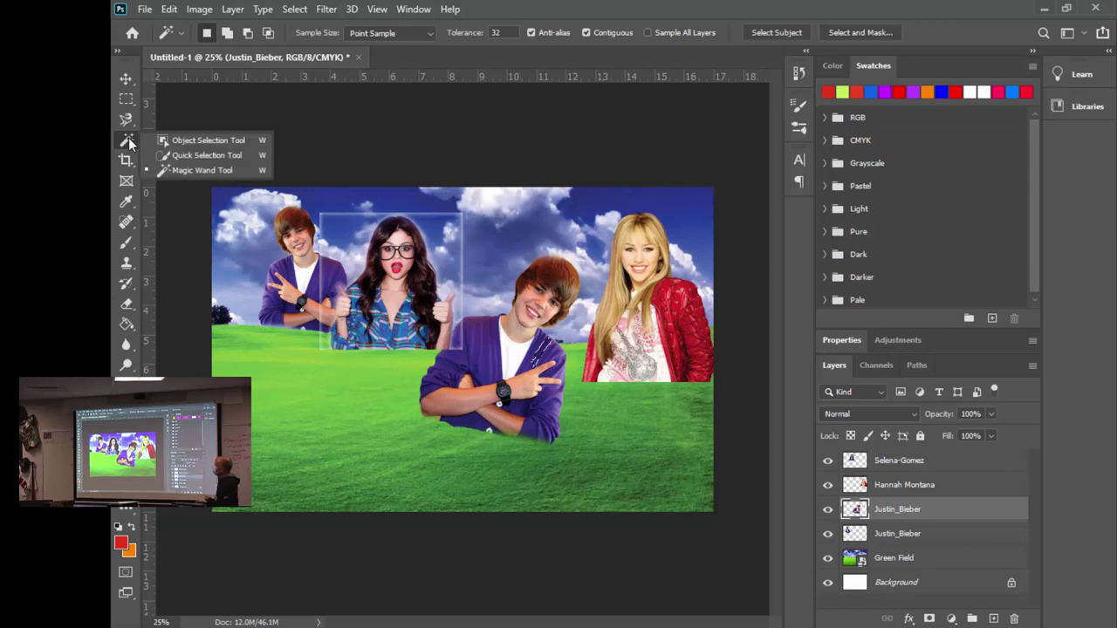
left_click(179, 155)
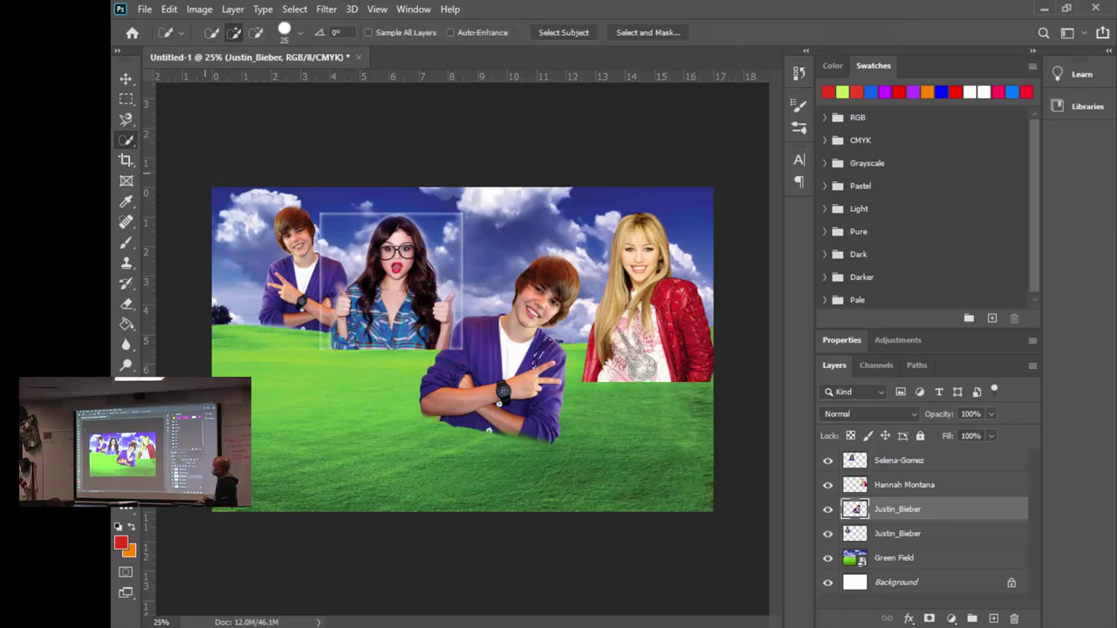
mouse_move(471, 365)
left_mouse_down()
mouse_move(490, 330)
mouse_move(469, 342)
mouse_move(472, 321)
mouse_move(491, 342)
mouse_move(568, 345)
left_mouse_up()
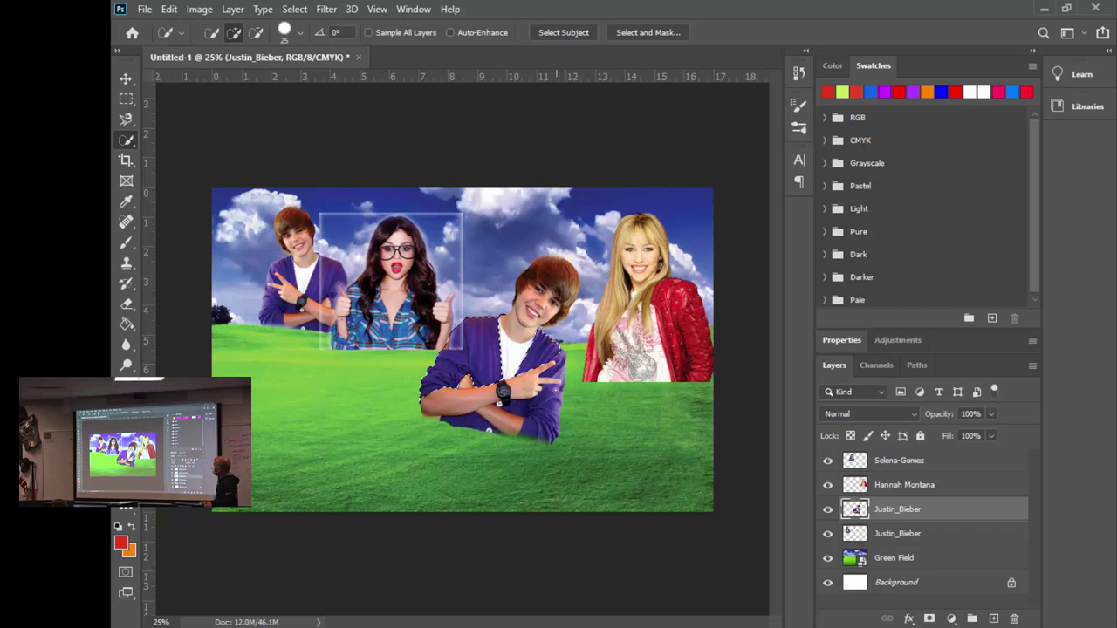
mouse_move(554, 396)
left_mouse_down()
mouse_move(546, 427)
mouse_move(463, 456)
left_mouse_up()
key("ctrl+z")
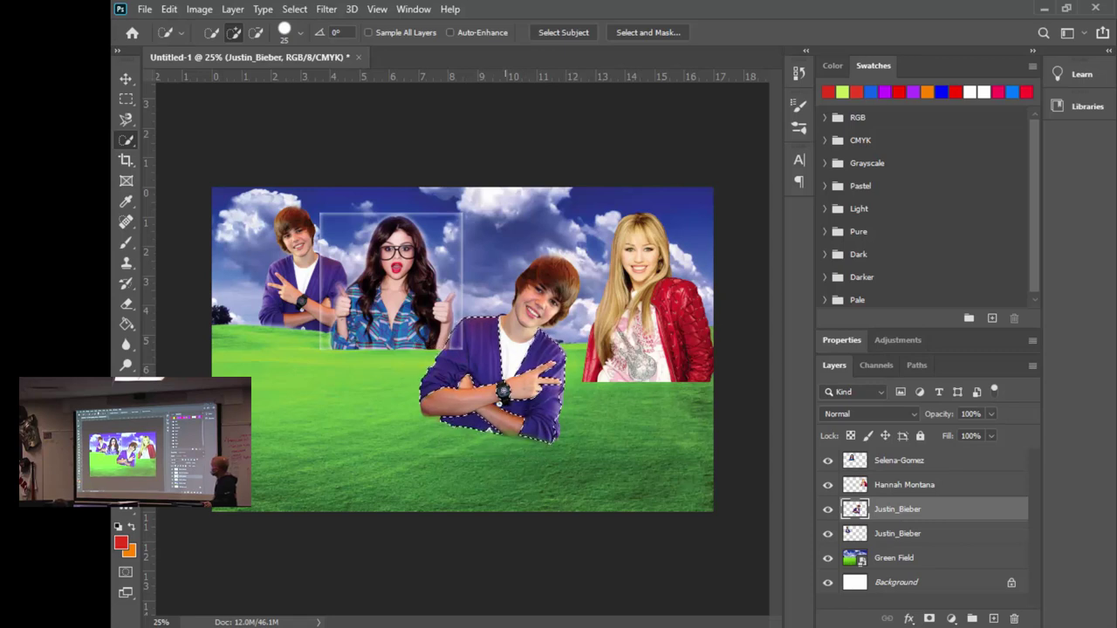
key("alt")
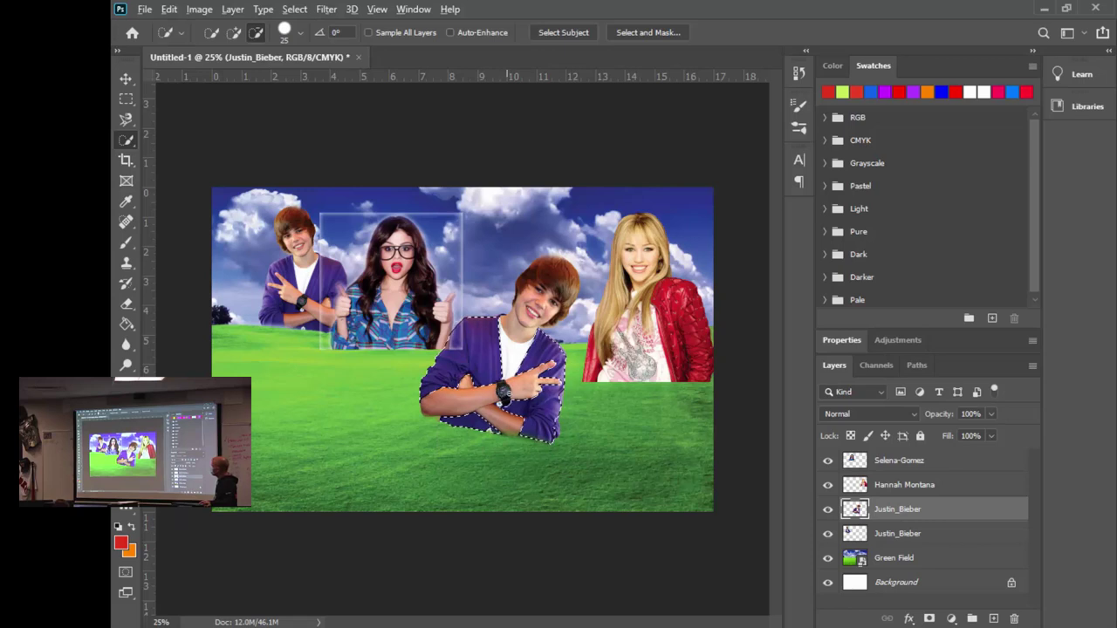
left_click(475, 425, "alt")
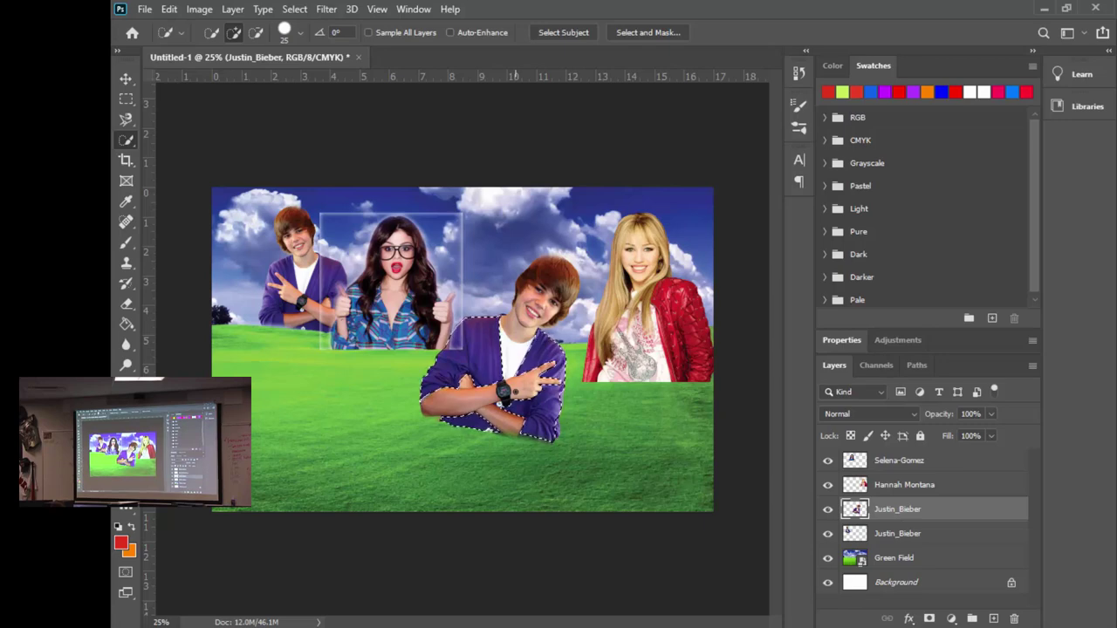
- Recolour the selected cardigan green with a Hue/Saturation adjustment of hue -97 and saturation +29
left_click(195, 7)
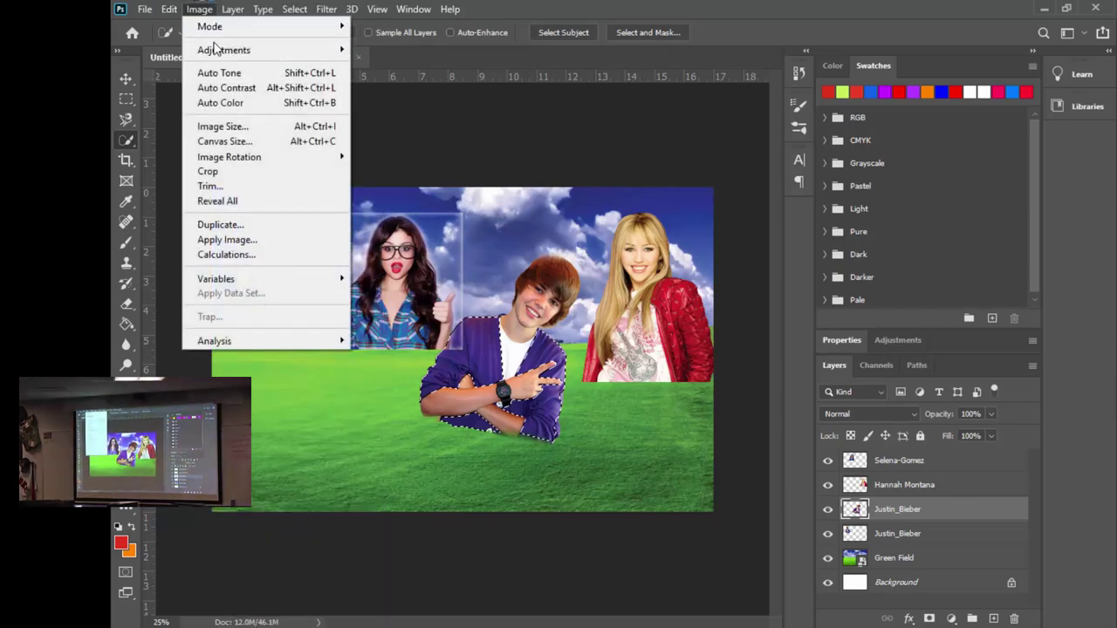
mouse_move(225, 50)
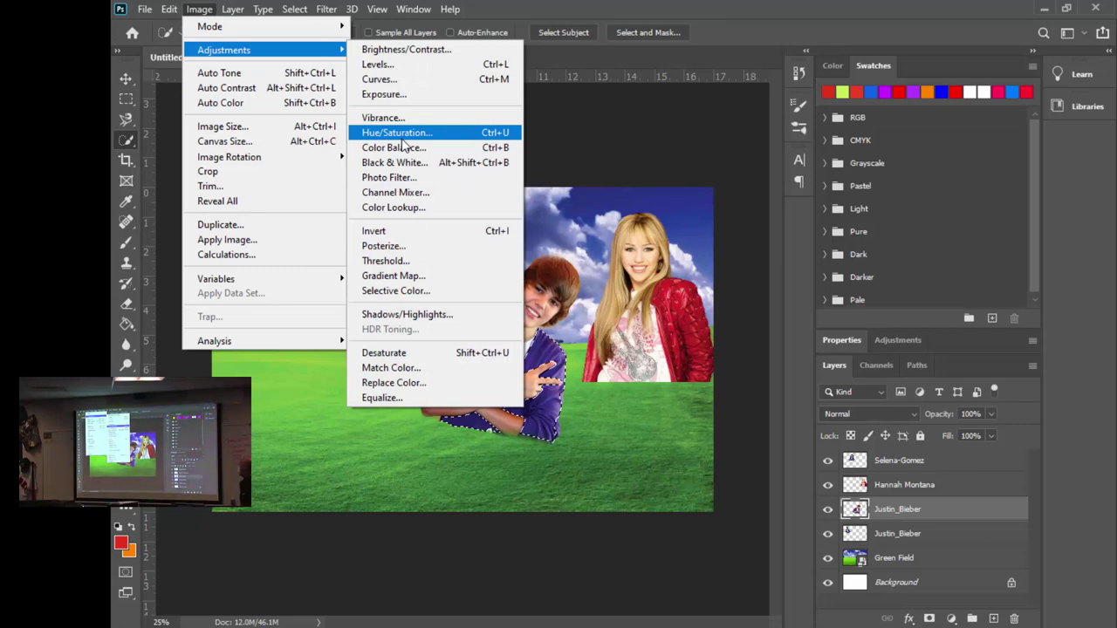
left_click(402, 137)
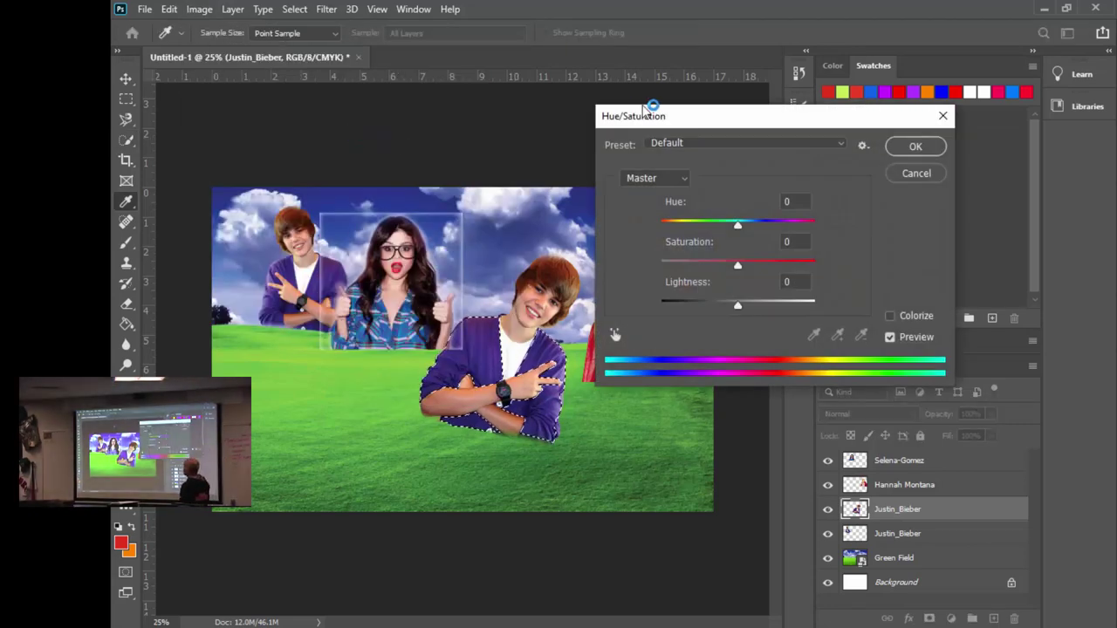
left_click_drag(724, 125, 767, 136)
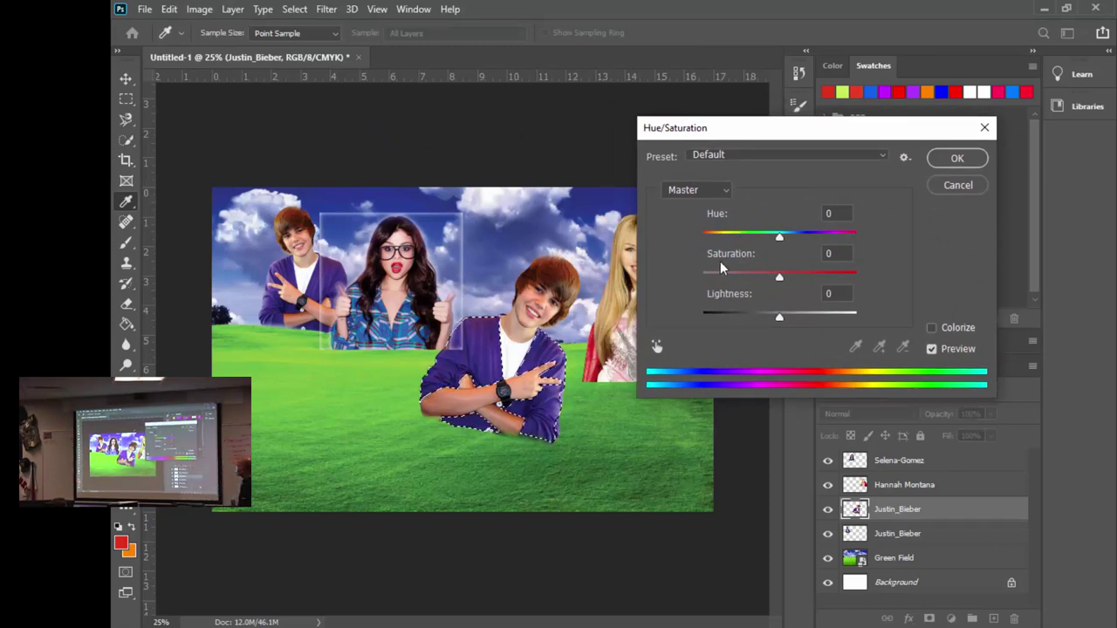
left_click_drag(781, 235, 792, 290)
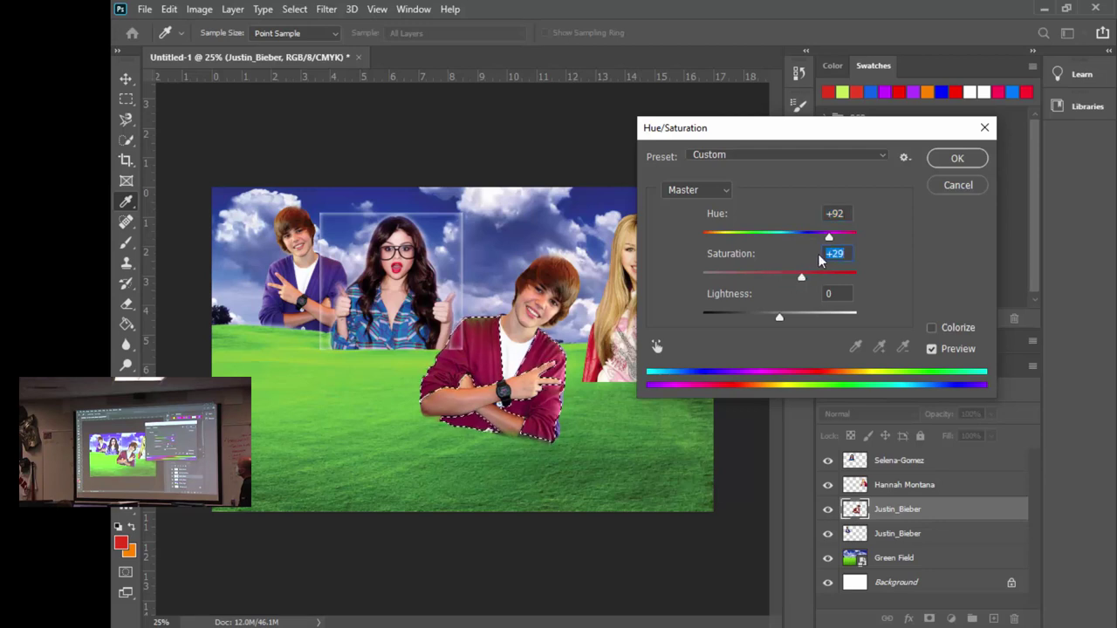
left_click_drag(829, 235, 730, 243)
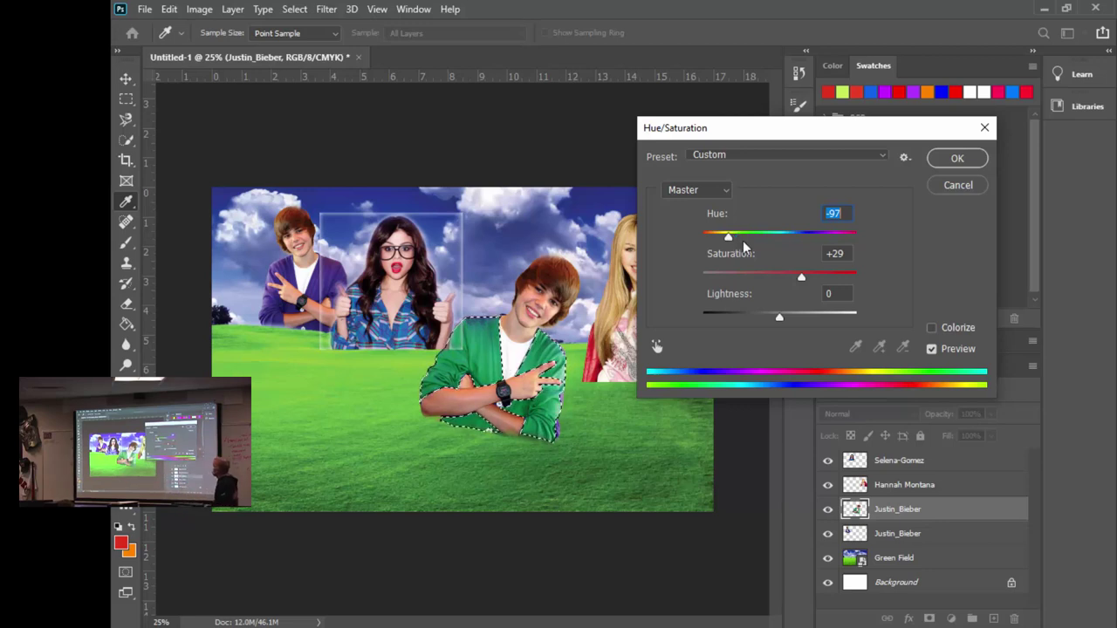
left_click(981, 164)
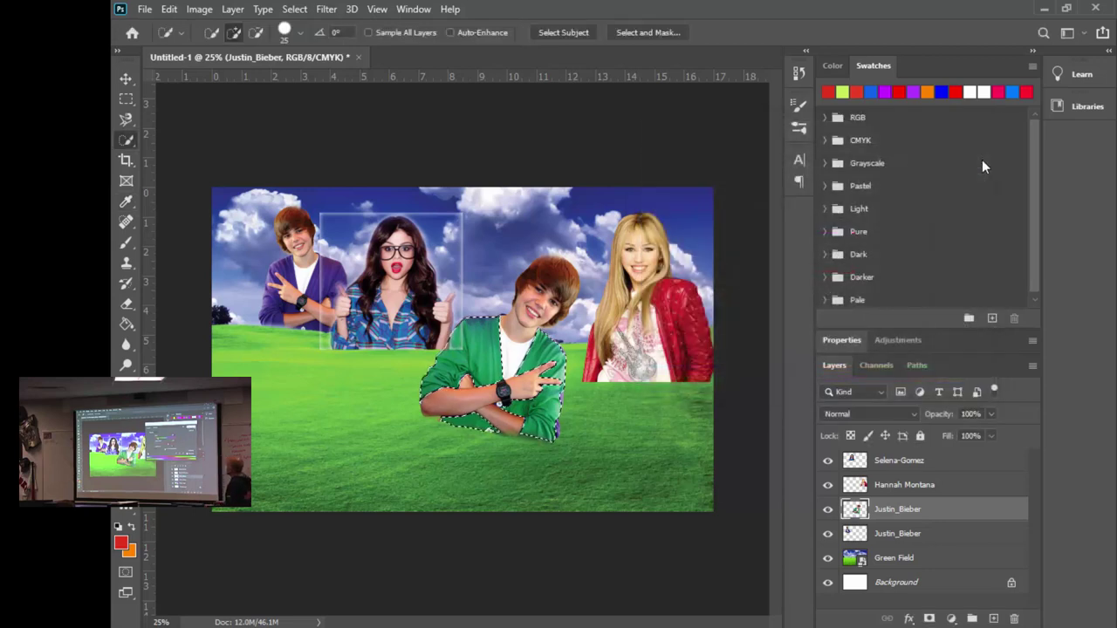
- Try painting the enlarged figure's selected green cardigan solid red with the Brush tool at size 175
left_click(126, 242)
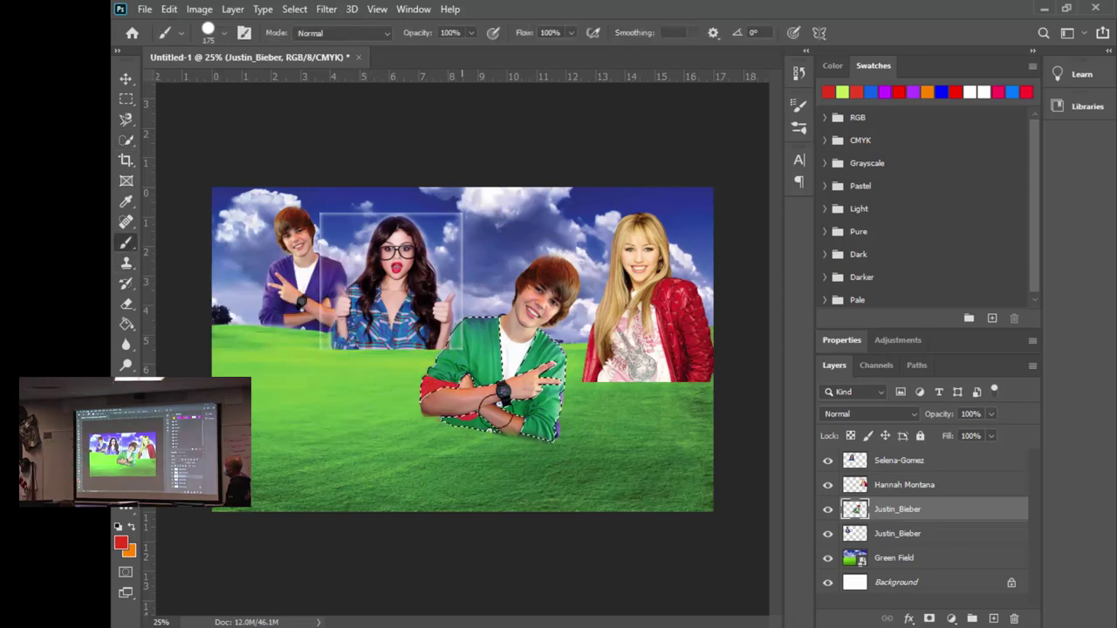
left_click_drag(380, 393, 475, 406)
mouse_move(593, 414)
left_mouse_down()
mouse_move(460, 366)
mouse_move(356, 349)
left_mouse_up()
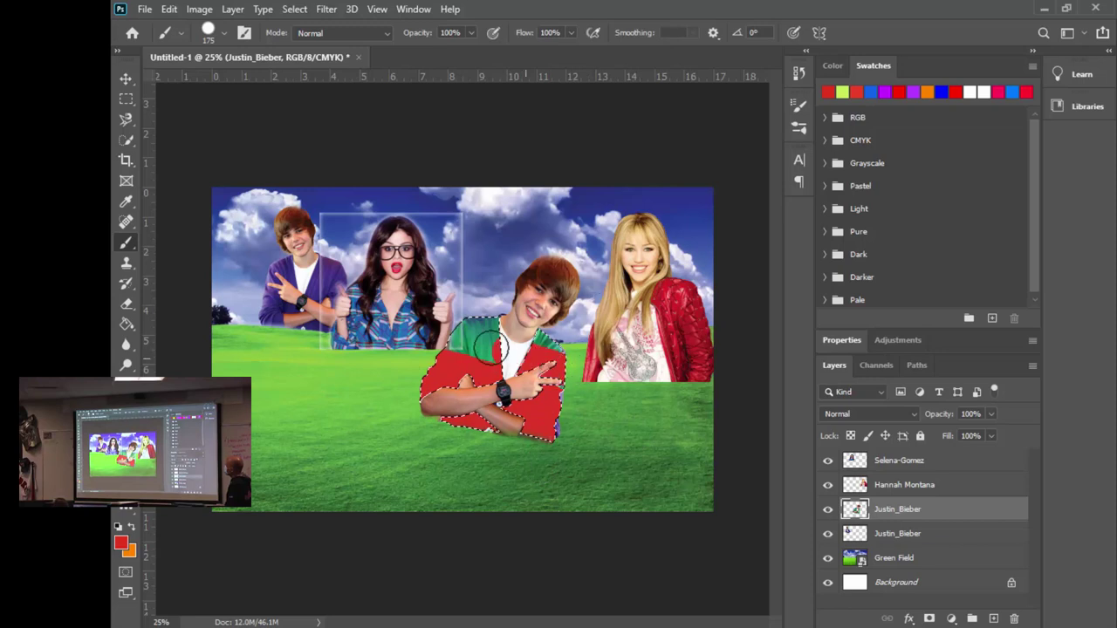
left_click_drag(432, 339, 550, 349)
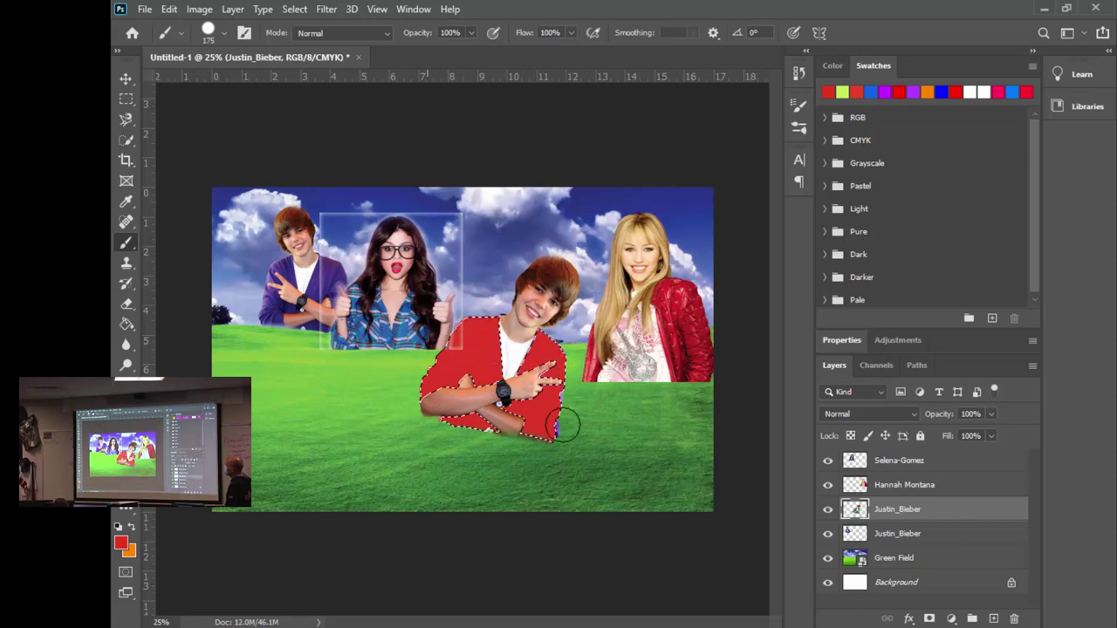
left_click(471, 334)
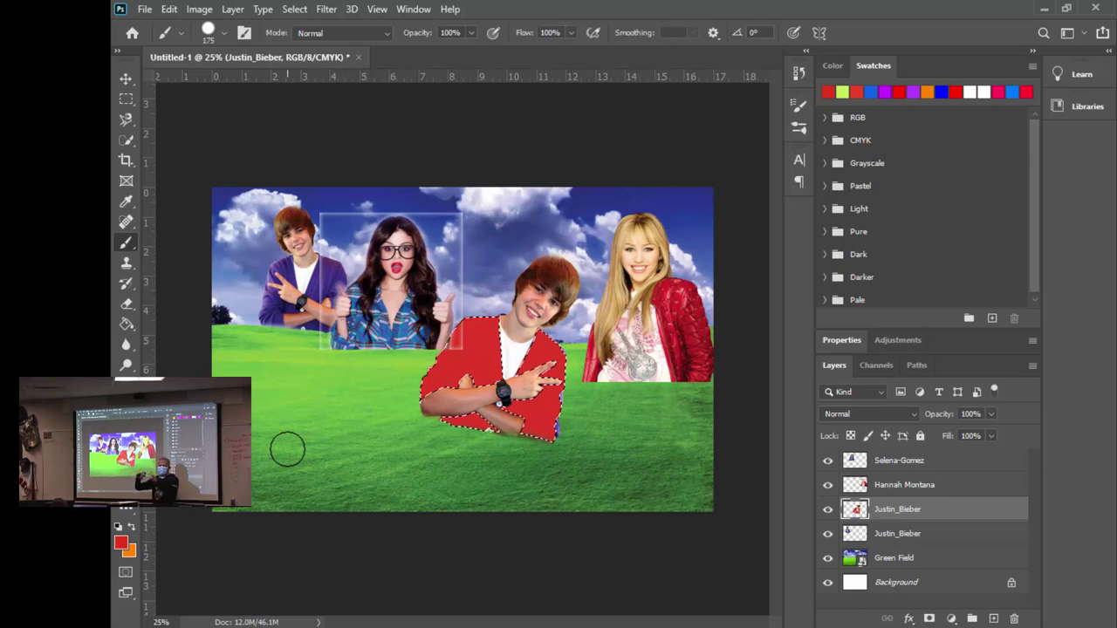
- Undo the red brush strokes on the cardigan and clear its selection
key("ctrl+z")
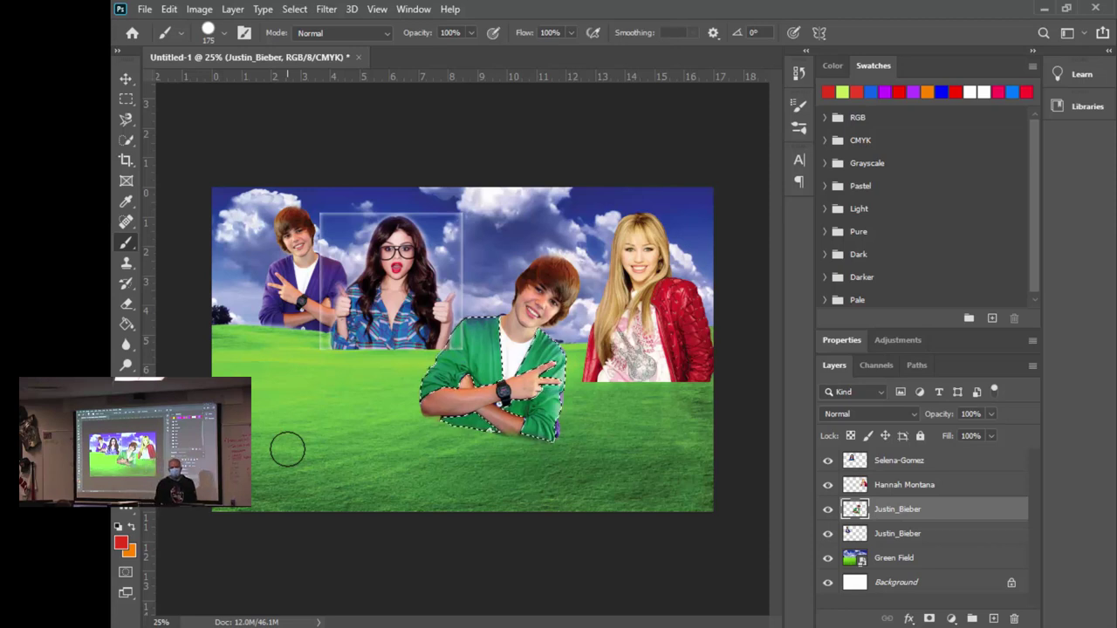
key("ctrl+d")
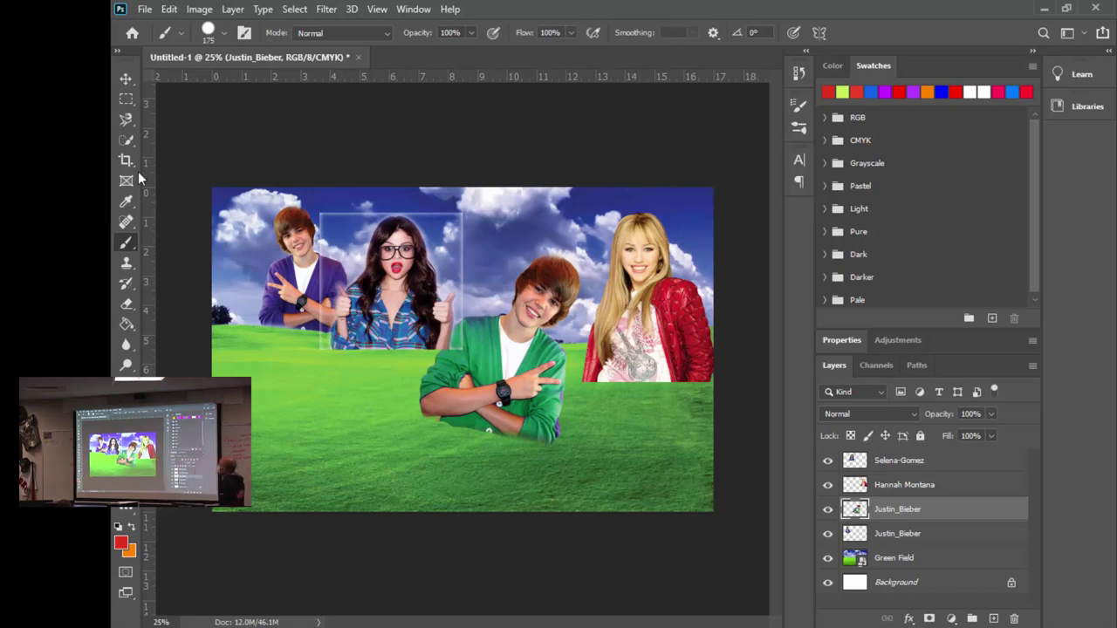
- Switch to the Canvas course modules in Chrome, open the 3.2 Selection and Layers assignment, and review the TenThings About Me Collage instructions
left_click_drag(519, 12, 679, 244)
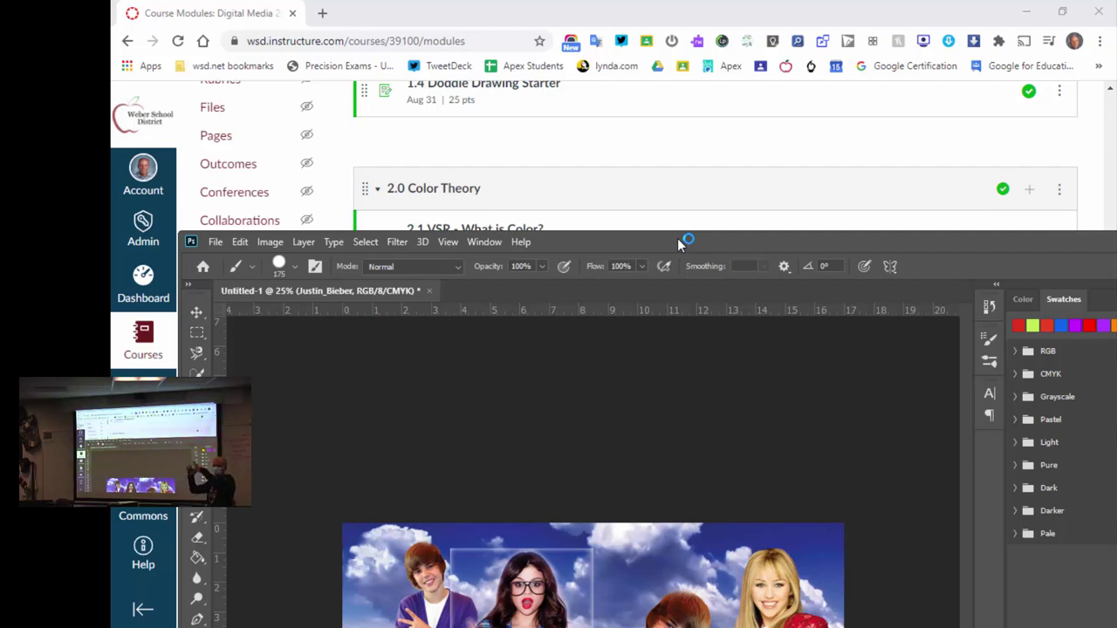
left_click(497, 30)
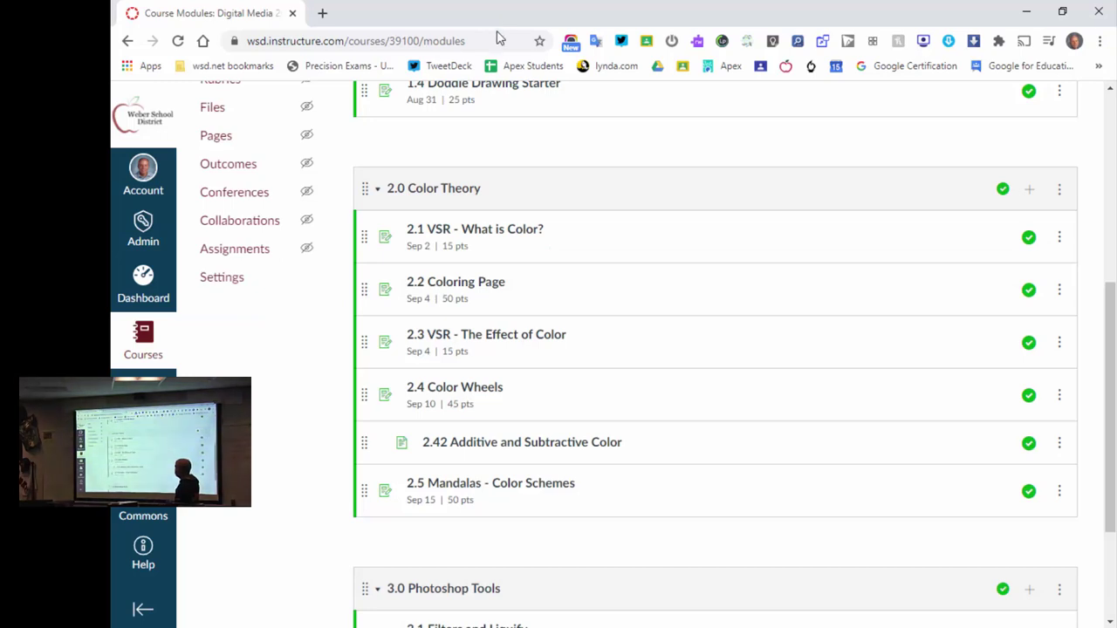
scroll(596, 120, "down", 2)
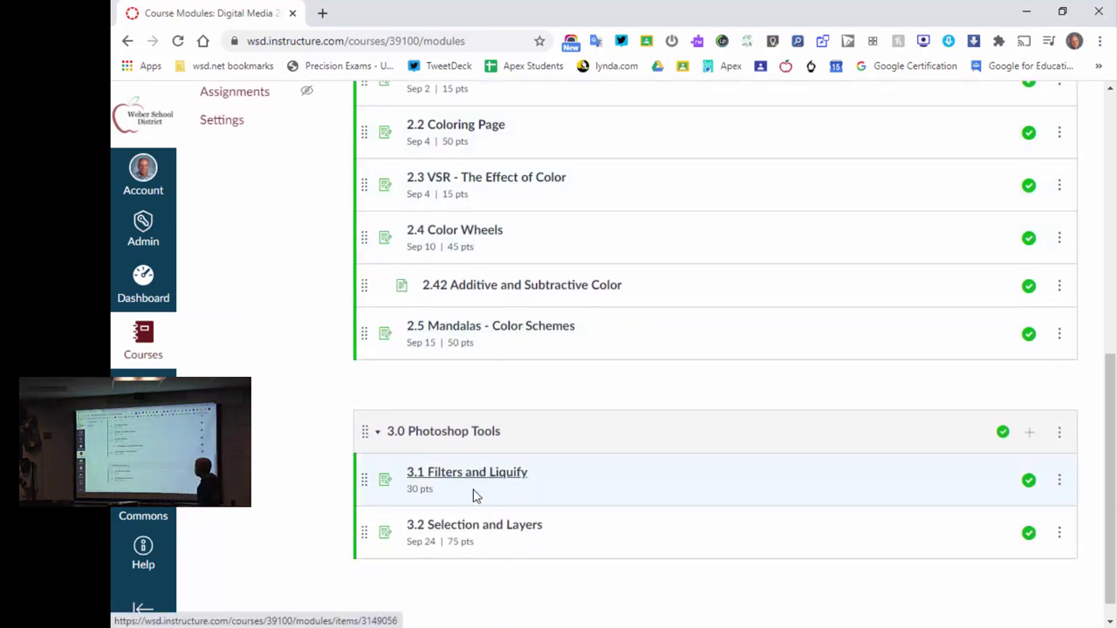
left_click(469, 527)
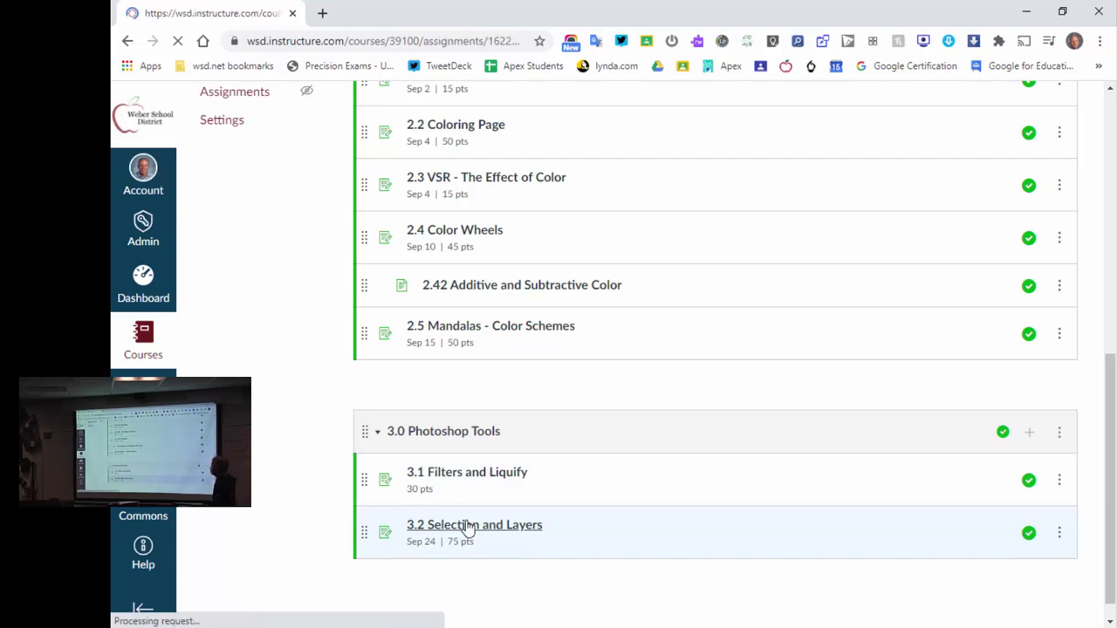
scroll(731, 377, "down", 7)
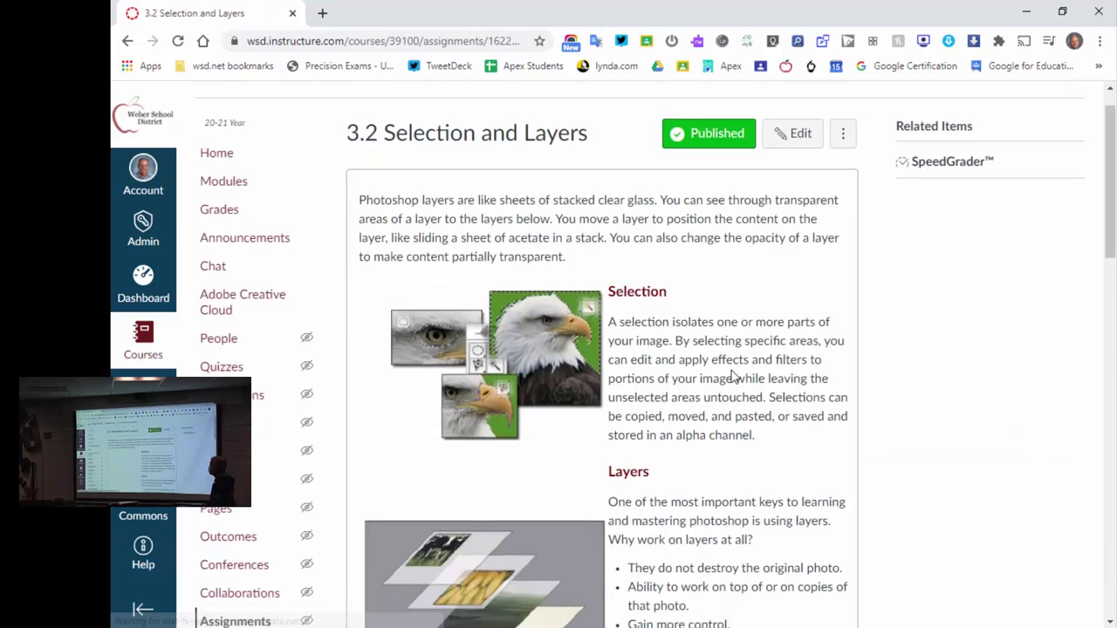
scroll(731, 377, "down", 1)
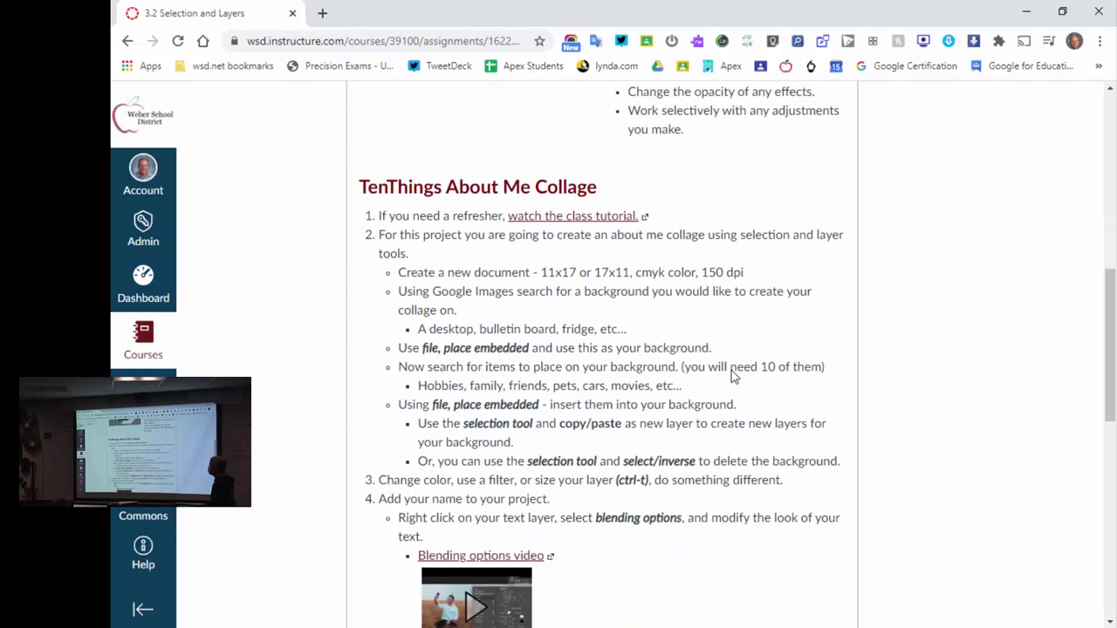